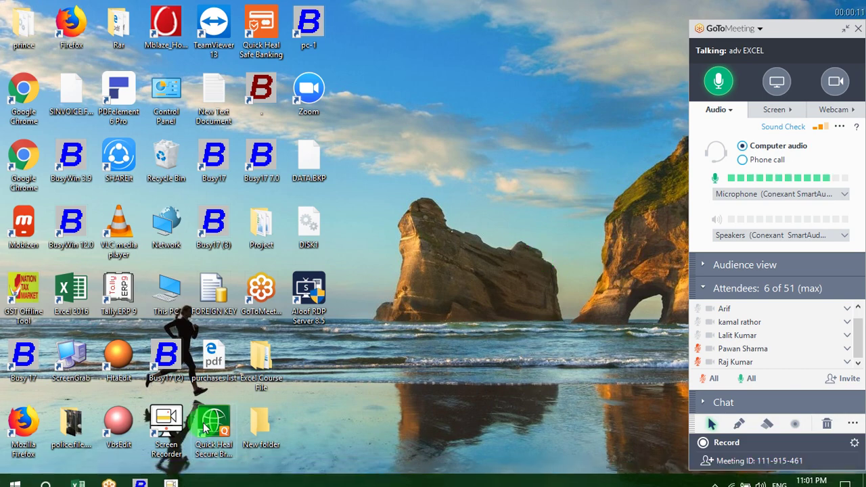
Switch to Busy 17 and open the voucher configuration of the Main sales series.
{"action": "left_click", "coordinate": [140, 475]}
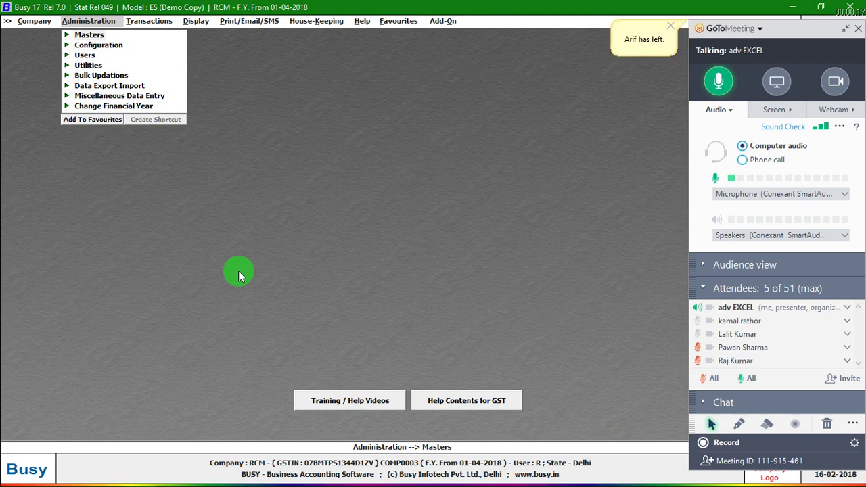
{"action": "key", "text": "Down"}
{"action": "key", "text": "Down"}
{"action": "key", "text": "Return"}
{"action": "key", "text": "Down"}
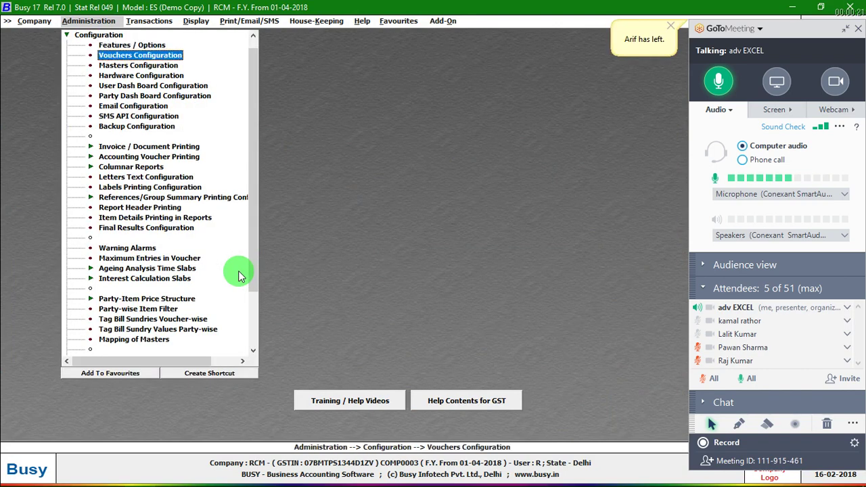
{"action": "key", "text": "Return"}
{"action": "key", "text": "Right"}
{"action": "key", "text": "Down"}
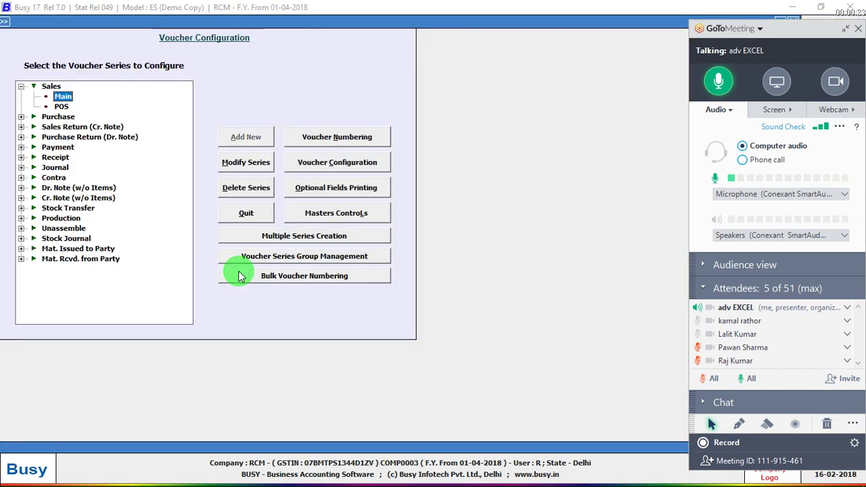
{"action": "left_click", "coordinate": [320, 163]}
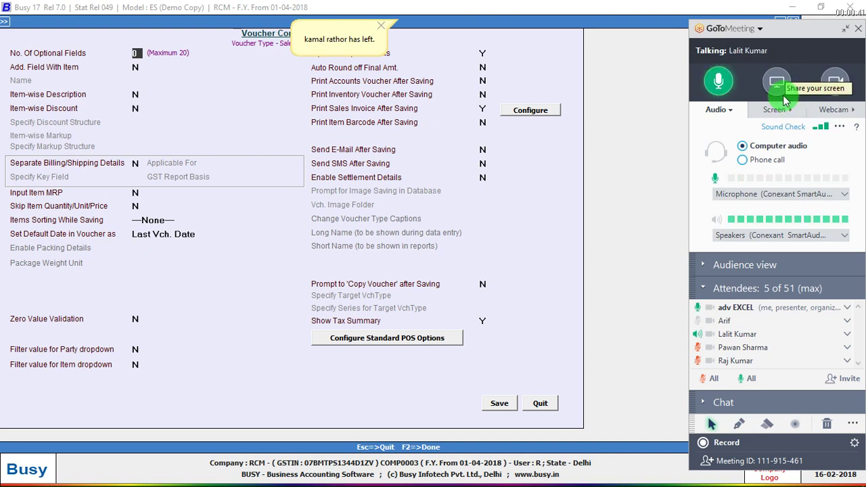
Start sharing the screen in GoToMeeting and collapse its control panel to the compact bar.
{"action": "left_click", "coordinate": [781, 95]}
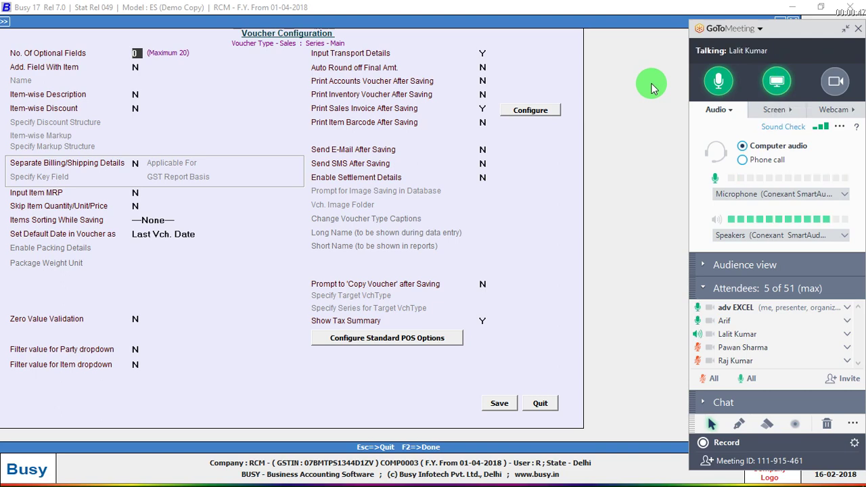
{"action": "left_click", "coordinate": [846, 31]}
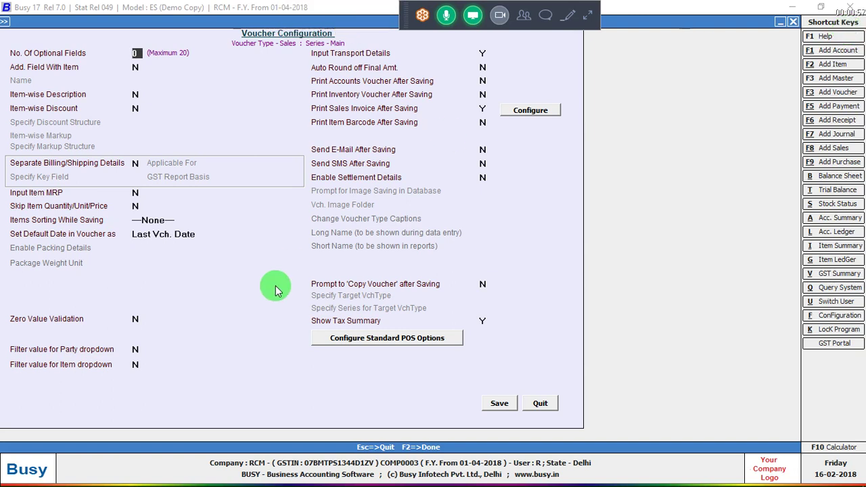
Point out the Zero Value Validation option in Busy 17, and leave the voucher configuration without saving.
{"action": "left_click", "coordinate": [137, 320]}
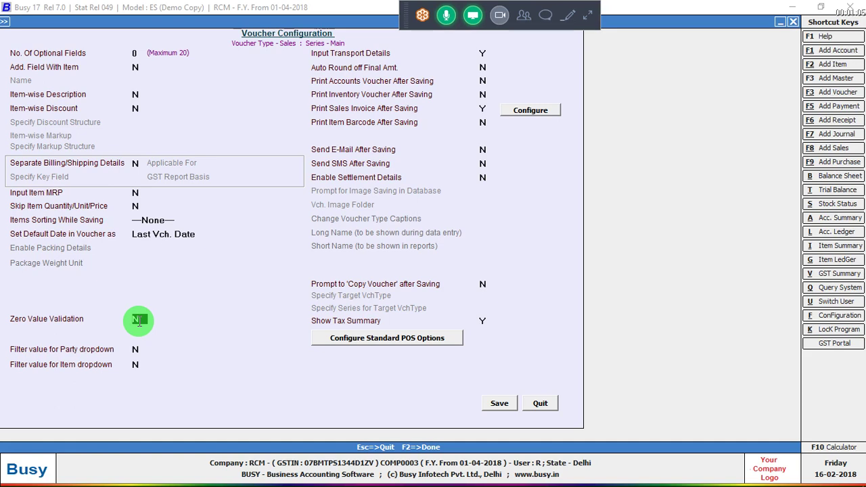
{"action": "key", "text": "Escape"}
{"action": "key", "text": "Escape"}
{"action": "key", "text": "Escape"}
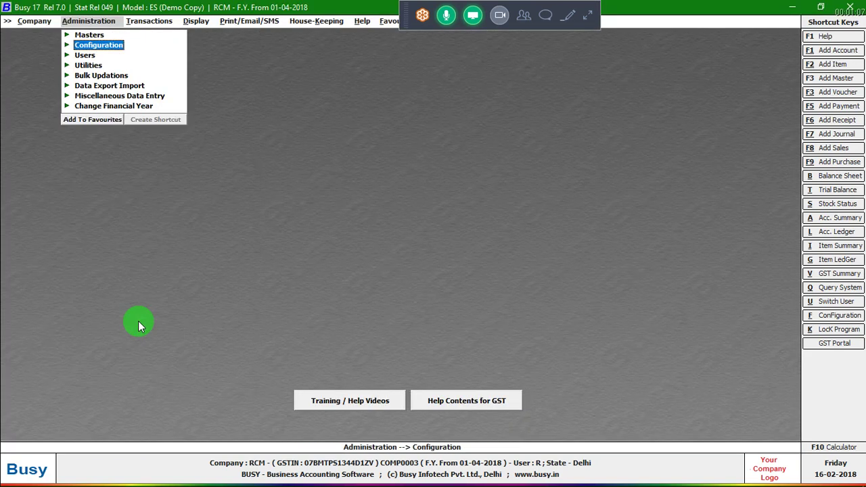
Start a new POS series sales voucher dated 01-04-2018.
{"action": "key", "text": "Right"}
{"action": "key", "text": "Return"}
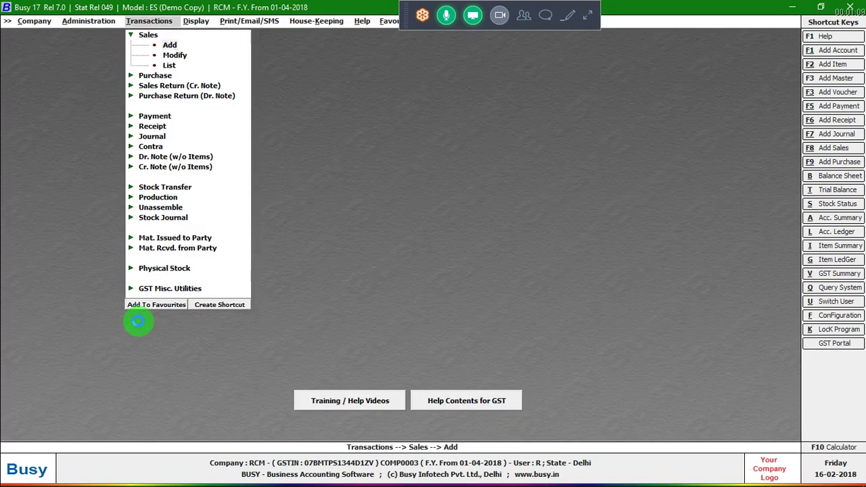
{"action": "key", "text": "Return"}
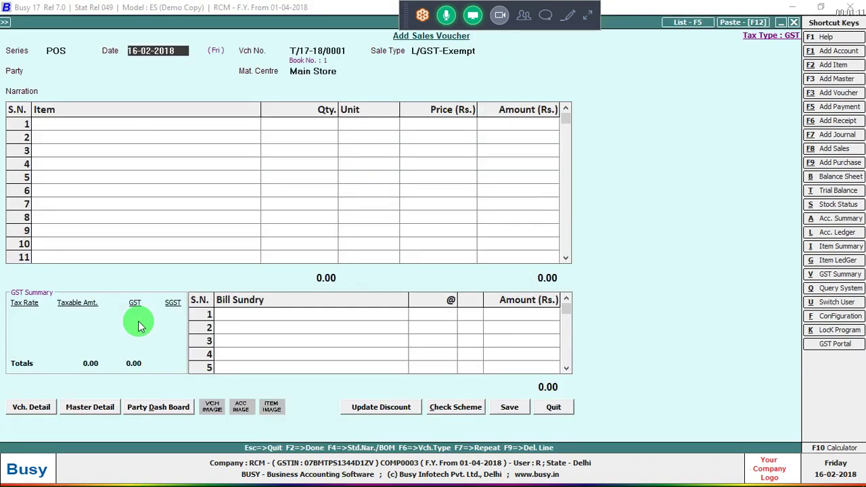
{"action": "type", "text": "1-4"}
{"action": "key", "text": "Return"}
{"action": "key", "text": "Return"}
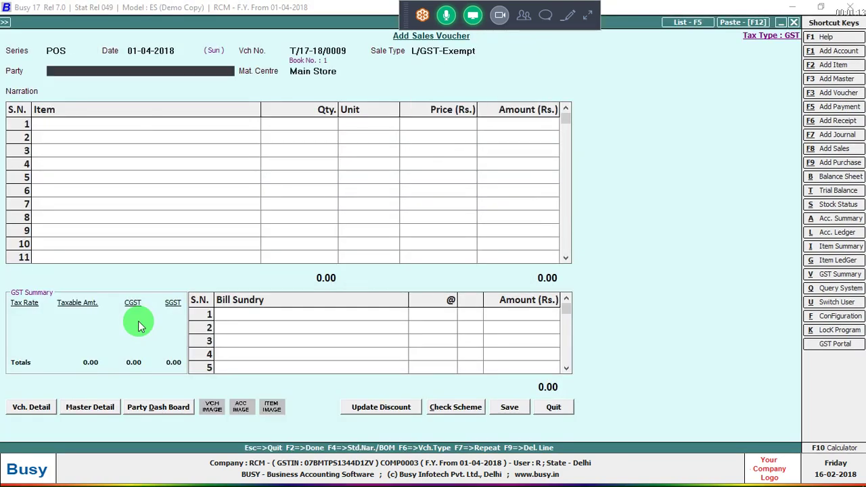
Save the voucher for party Busy Infotech Pvt. Ltd. without any items, declining to print the invoice.
{"action": "key", "text": "Return"}
{"action": "key", "text": "Return"}
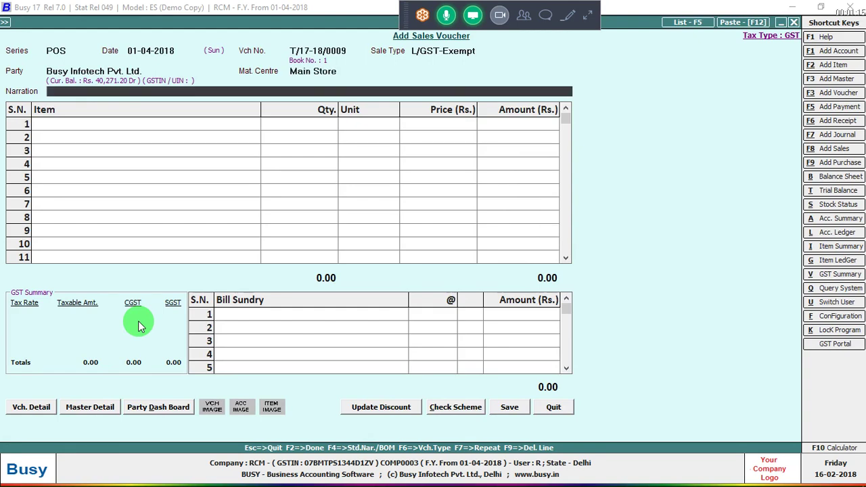
{"action": "key", "text": "F2"}
{"action": "key", "text": "Return"}
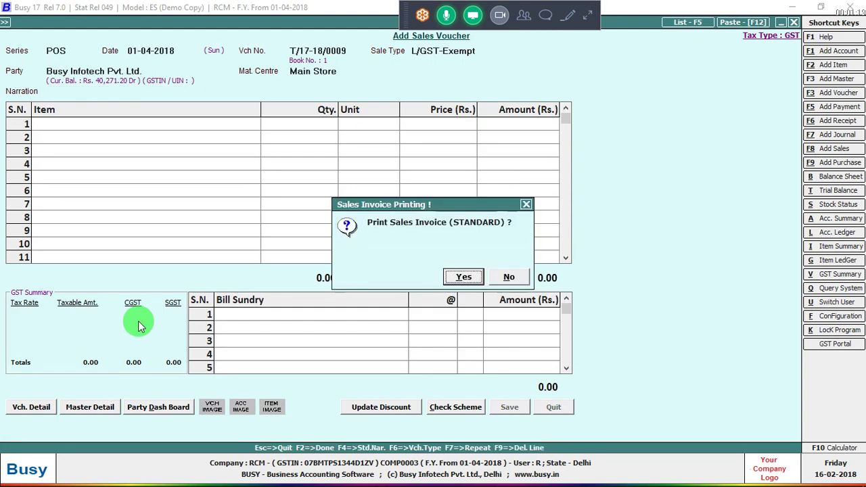
{"action": "key", "text": "Right"}
{"action": "key", "text": "Return"}
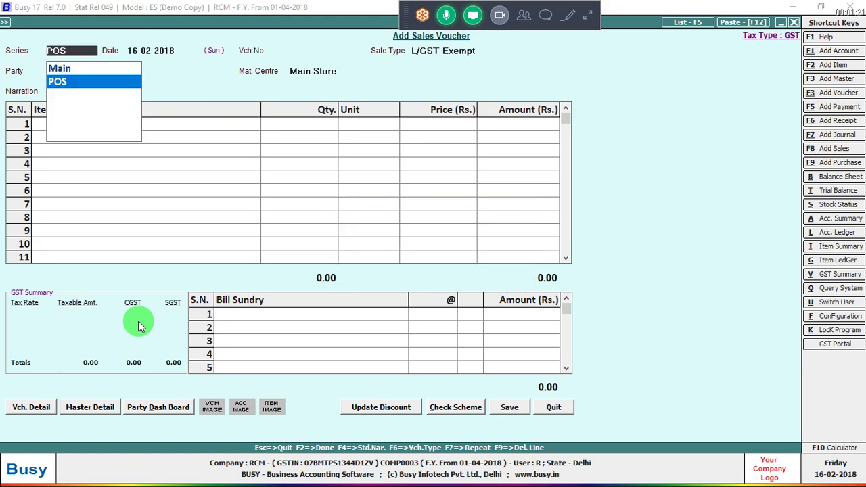
{"action": "key", "text": "Escape"}
{"action": "key", "text": "Escape"}
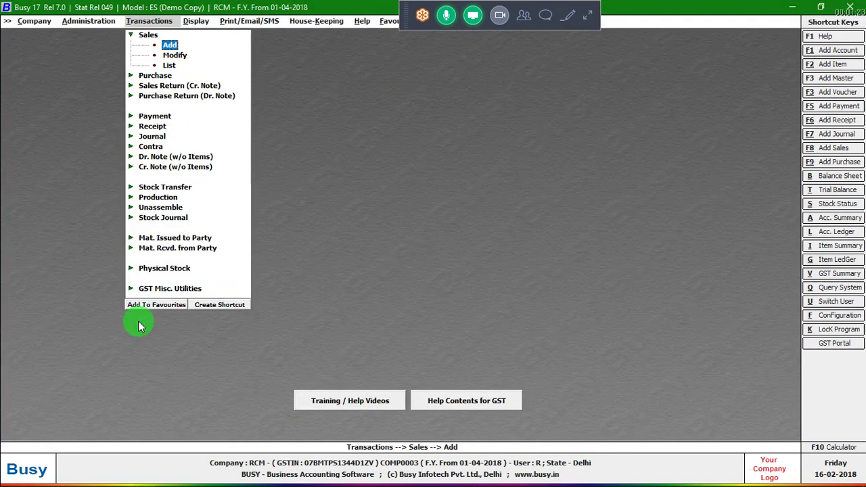
Display the list of all sales vouchers from 1-4-2018 to 10-7-2018 on screen.
{"action": "key", "text": "Down"}
{"action": "key", "text": "Down"}
{"action": "key", "text": "Down"}
{"action": "key", "text": "Up"}
{"action": "key", "text": "Return"}
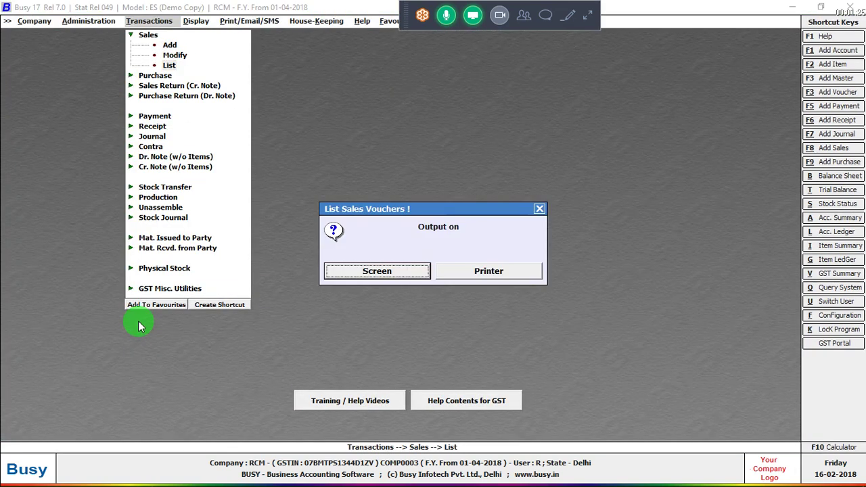
{"action": "key", "text": "Return"}
{"action": "key", "text": "F2"}
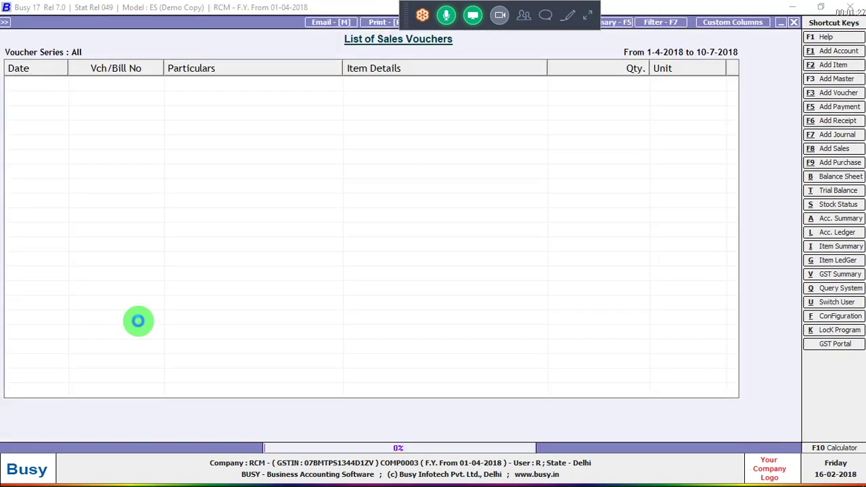
Check the last entries of the sales voucher list for the newly saved item-less voucher, and close the list.
{"action": "key", "text": "Down"}
{"action": "key", "text": "Down"}
{"action": "key", "text": "Down"}
{"action": "key", "text": "Down"}
{"action": "key", "text": "Down"}
{"action": "key", "text": "Down"}
{"action": "key", "text": "Down"}
{"action": "key", "text": "Down"}
{"action": "key", "text": "Down"}
{"action": "key", "text": "Down"}
{"action": "key", "text": "Down"}
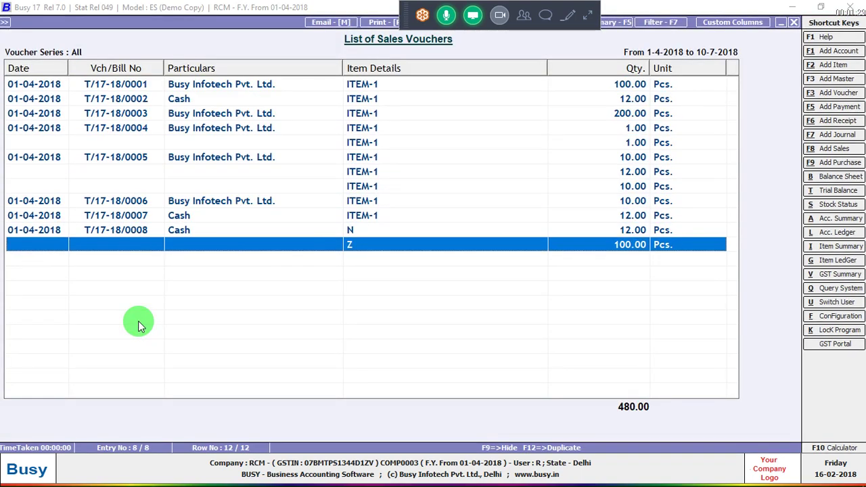
{"action": "key", "text": "Up"}
{"action": "key", "text": "Up"}
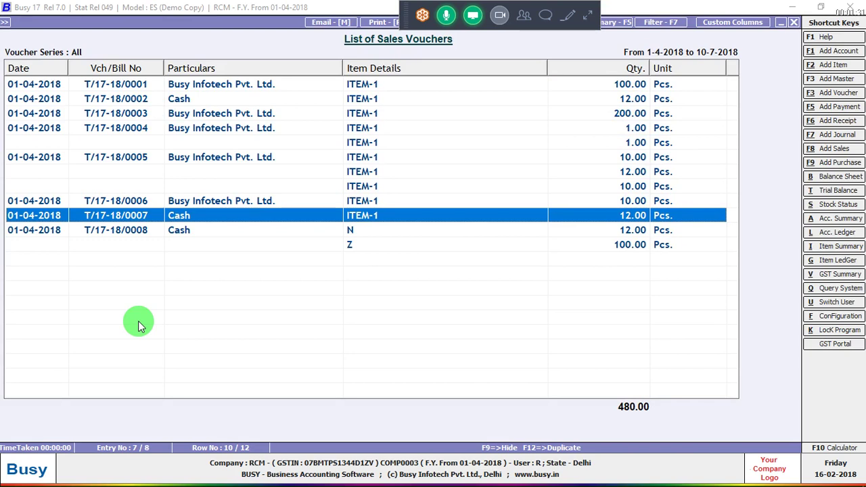
{"action": "key", "text": "Escape"}
{"action": "key", "text": "Escape"}
{"action": "key", "text": "Escape"}
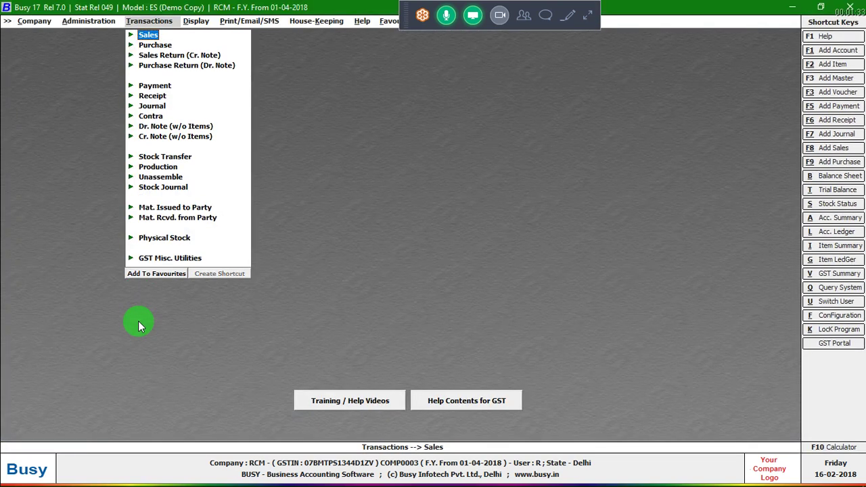
{"action": "key", "text": "Return"}
{"action": "key", "text": "Return"}
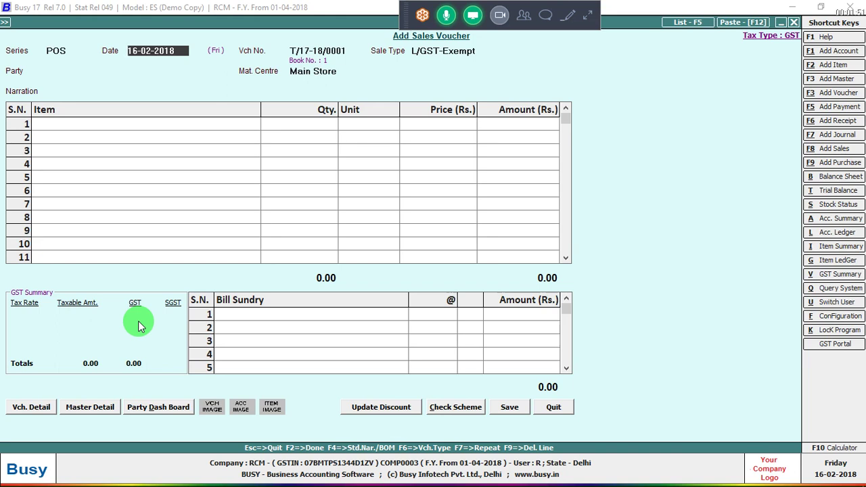
{"action": "key", "text": "Escape"}
{"action": "key", "text": "Return"}
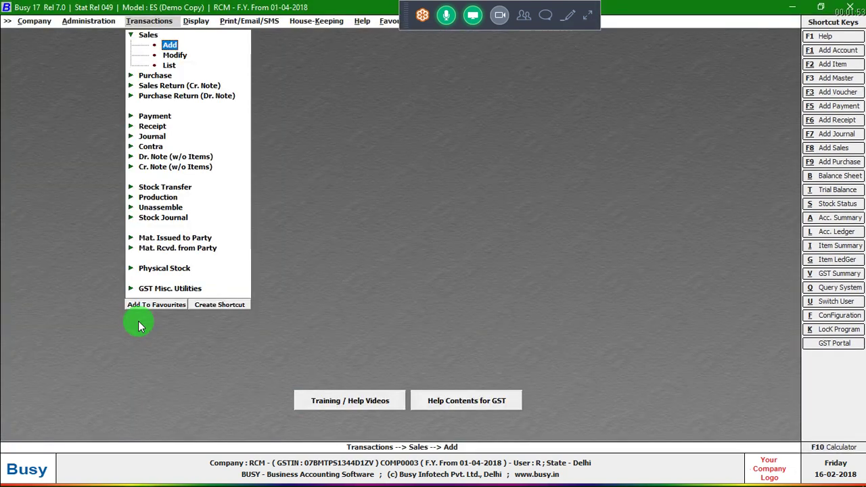
Browse the Check List reports and expand the Voucher Numbering Reports.
{"action": "key", "text": "Escape"}
{"action": "key", "text": "Right"}
{"action": "key", "text": "Down"}
{"action": "key", "text": "Down"}
{"action": "key", "text": "Down"}
{"action": "key", "text": "Down"}
{"action": "key", "text": "Down"}
{"action": "key", "text": "Down"}
{"action": "key", "text": "Down"}
{"action": "key", "text": "Down"}
{"action": "key", "text": "Down"}
{"action": "key", "text": "Down"}
{"action": "key", "text": "Down"}
{"action": "key", "text": "Down"}
{"action": "key", "text": "Down"}
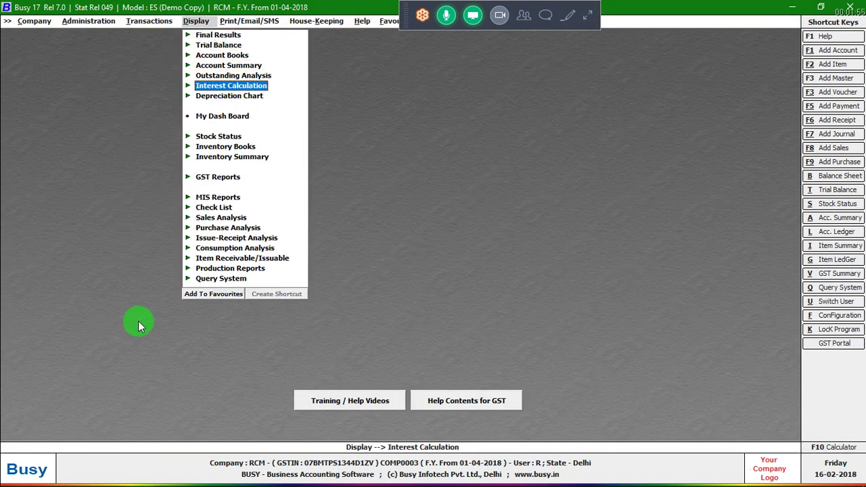
{"action": "key", "text": "Return"}
{"action": "key", "text": "Down"}
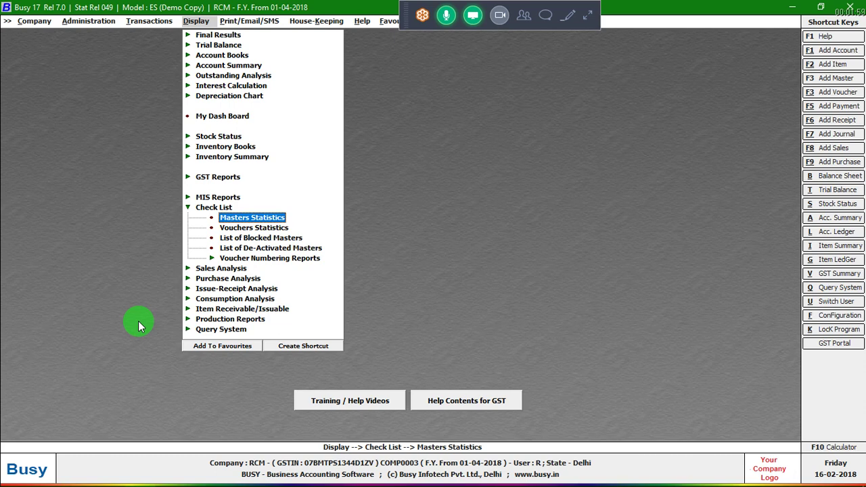
{"action": "key", "text": "Down"}
{"action": "key", "text": "Up"}
{"action": "key", "text": "Down"}
{"action": "key", "text": "Down"}
{"action": "key", "text": "Down"}
{"action": "key", "text": "Down"}
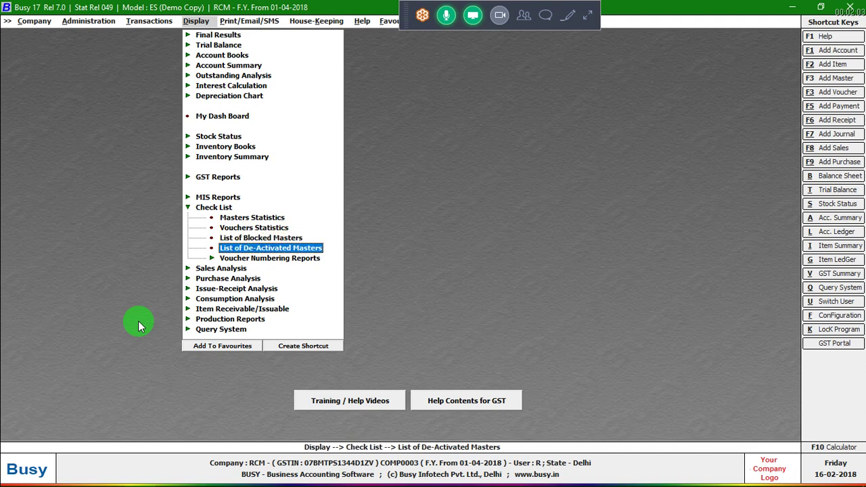
{"action": "key", "text": "Return"}
{"action": "key", "text": "Down"}
{"action": "key", "text": "Down"}
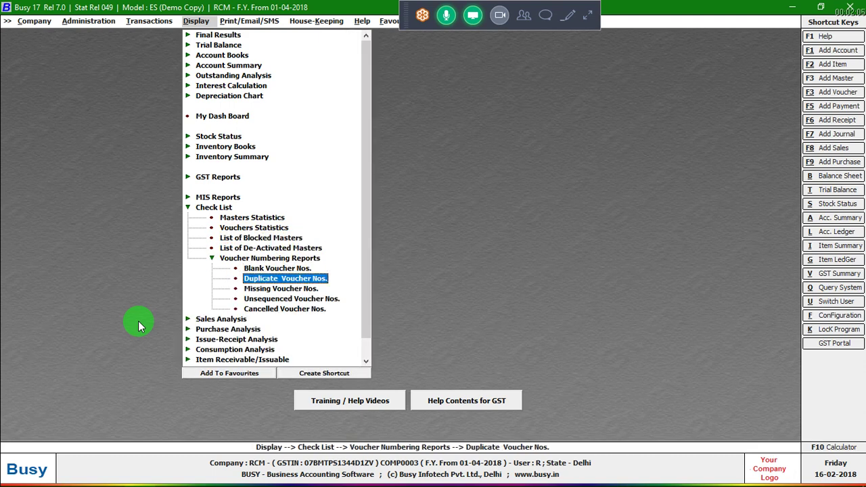
View the blank voucher number report for Sales, all series, from 01-04-2018 to 10-07-2018, and close it.
{"action": "key", "text": "Up"}
{"action": "key", "text": "Up"}
{"action": "key", "text": "Return"}
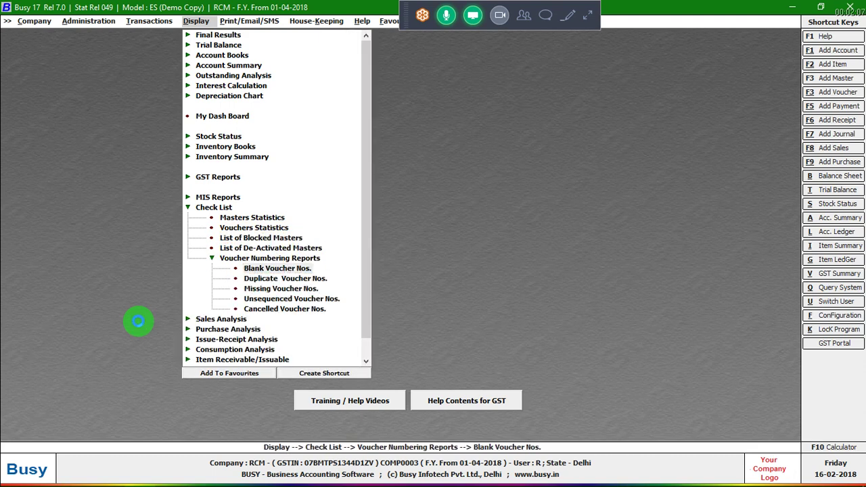
{"action": "key", "text": "Return"}
{"action": "key", "text": "Return"}
{"action": "key", "text": "Return"}
{"action": "key", "text": "Return"}
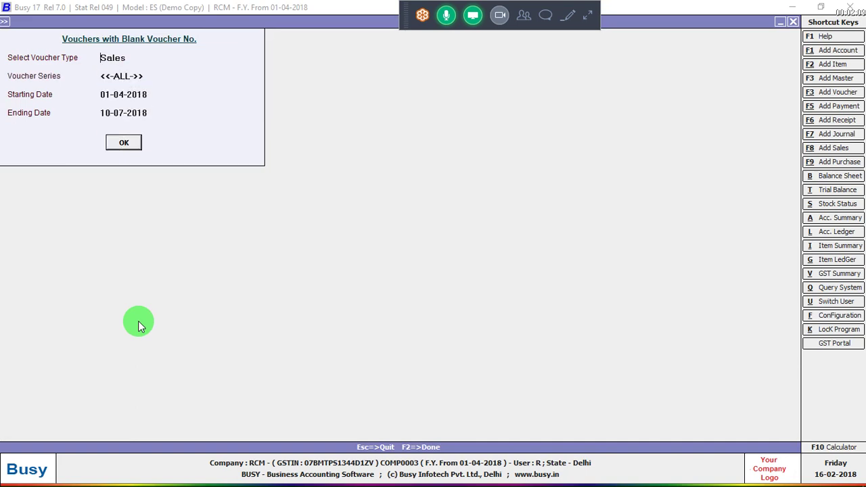
{"action": "key", "text": "Return"}
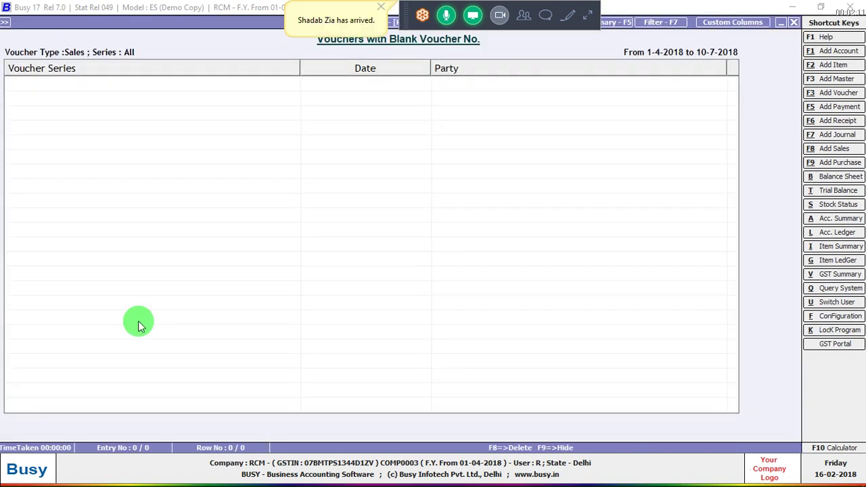
{"action": "key", "text": "Escape"}
{"action": "key", "text": "Escape"}
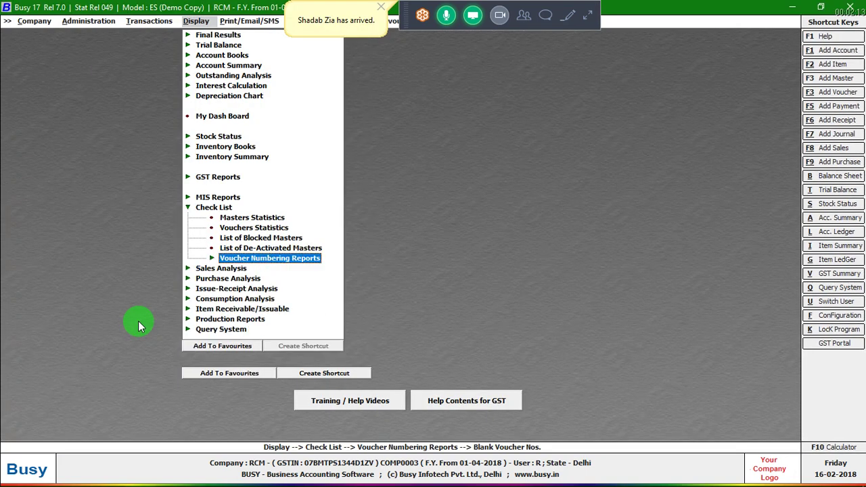
Open the item-less POS series sales voucher of Busy Infotech Pvt. Ltd. for modification.
{"action": "key", "text": "Escape"}
{"action": "key", "text": "Left"}
{"action": "key", "text": "Return"}
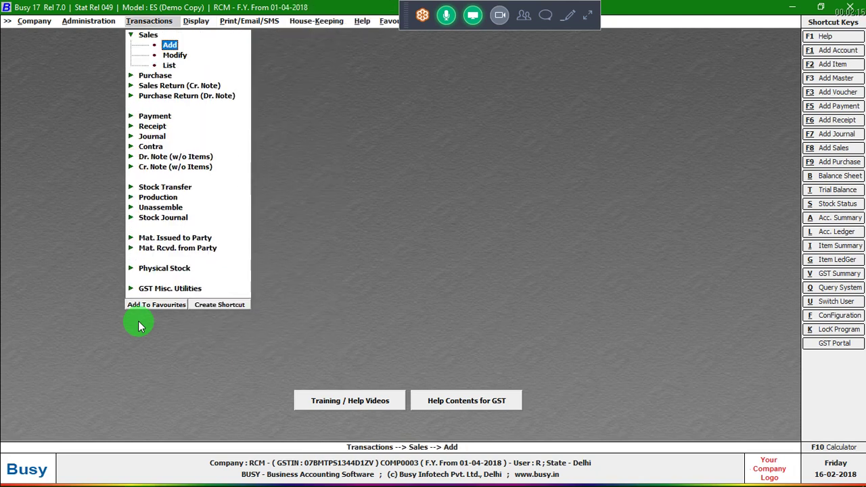
{"action": "key", "text": "Down"}
{"action": "key", "text": "Return"}
{"action": "key", "text": "Down"}
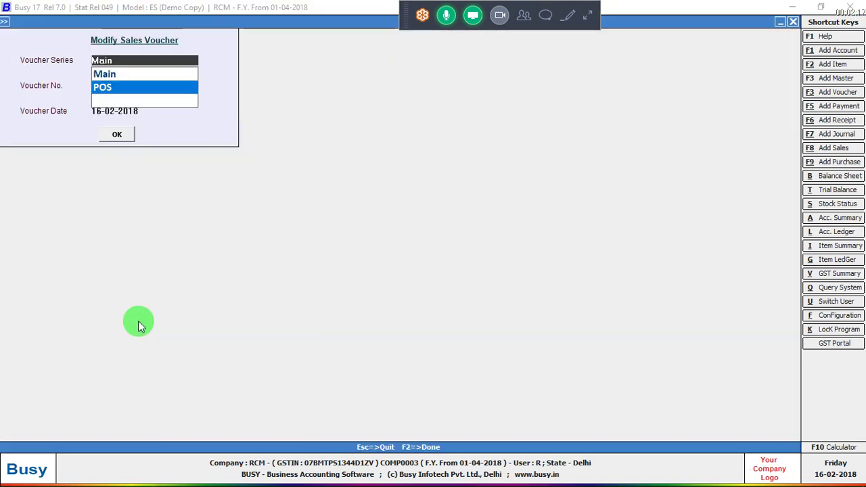
{"action": "key", "text": "Return"}
{"action": "key", "text": "Return"}
{"action": "key", "text": "Return"}
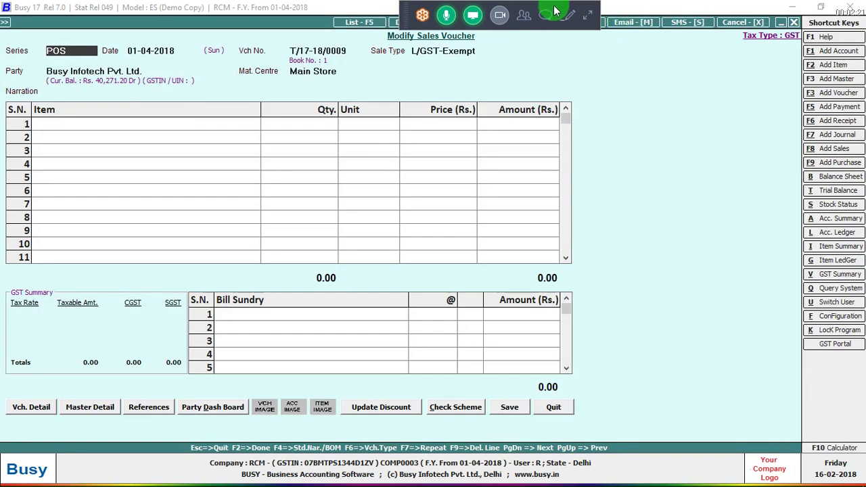
Move the meeting bar clear of the voucher commands and delete the opened sales voucher.
{"action": "left_click_drag", "start_coordinate": [554, 13], "coordinate": [812, 201]}
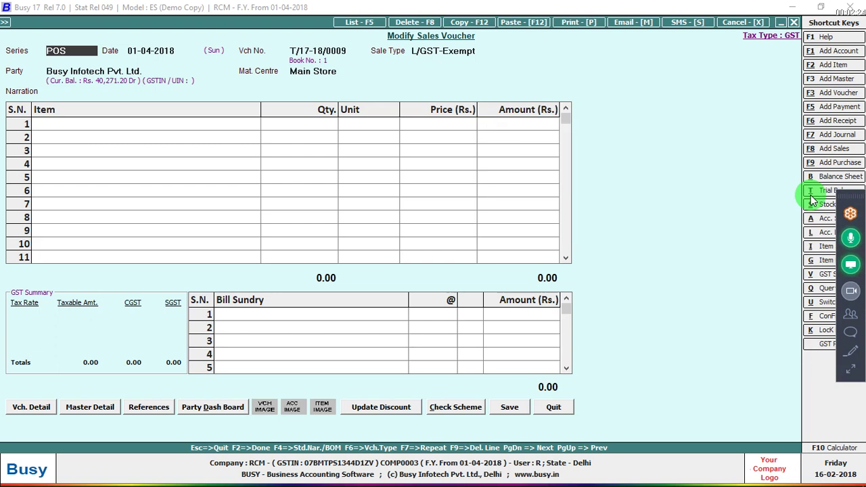
{"action": "left_click", "coordinate": [435, 22]}
{"action": "key", "text": "Return"}
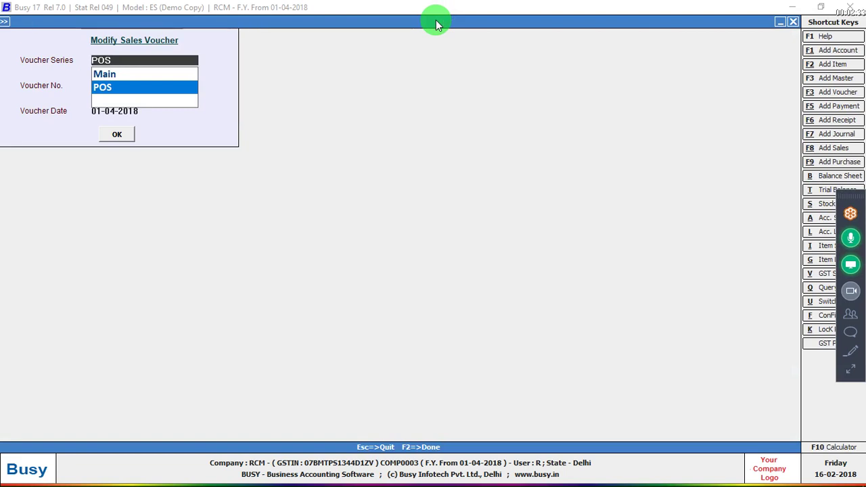
Leave the voucher modification and open the voucher configuration of the Sales POS series.
{"action": "key", "text": "Escape"}
{"action": "key", "text": "Left"}
{"action": "key", "text": "Return"}
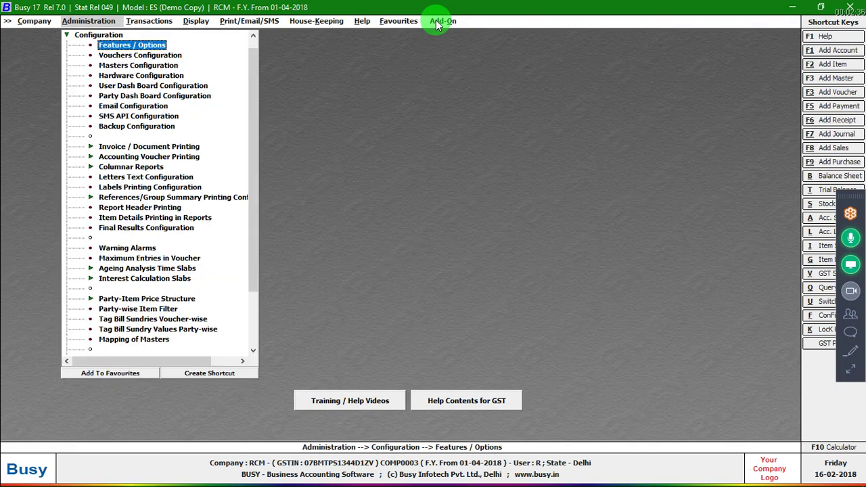
{"action": "key", "text": "Down"}
{"action": "key", "text": "Return"}
{"action": "key", "text": "Down"}
{"action": "key", "text": "Down"}
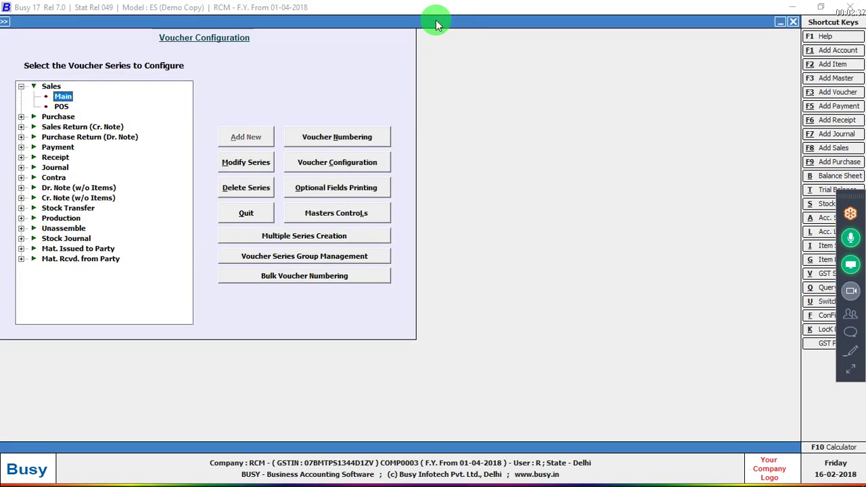
{"action": "left_click", "coordinate": [367, 163]}
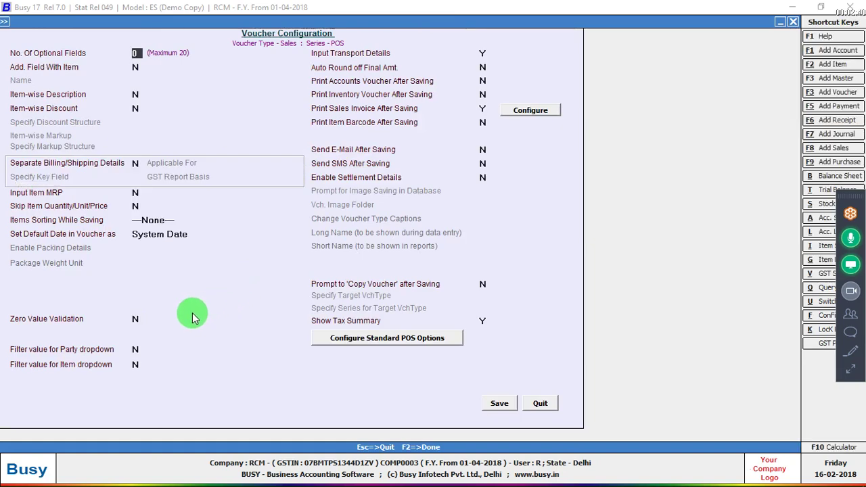
Enable Zero Value Validation, disallowing zero item main quantity, main price and item amount, and save the configuration.
{"action": "left_click", "coordinate": [136, 319]}
{"action": "key", "text": "y"}
{"action": "key", "text": "Return"}
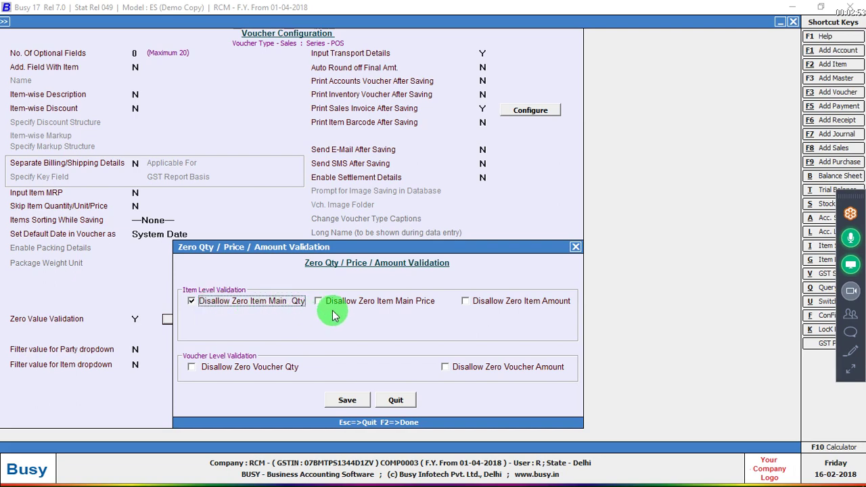
{"action": "key", "text": "Tab"}
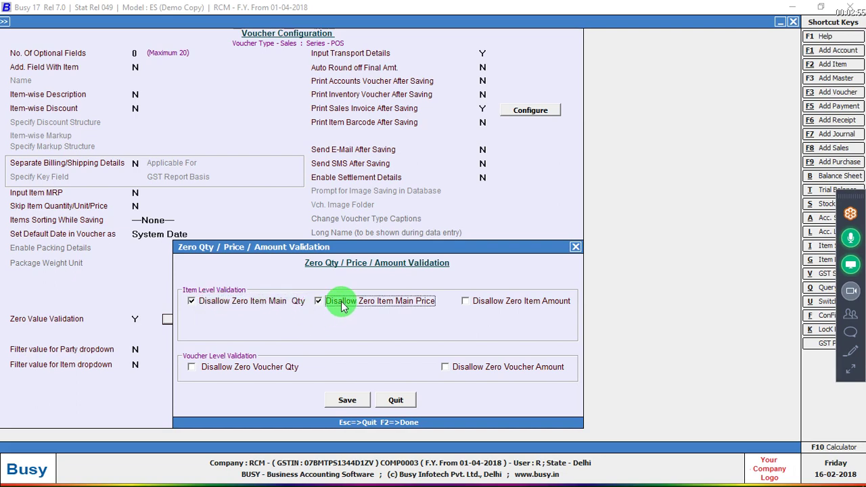
{"action": "left_click", "coordinate": [467, 302]}
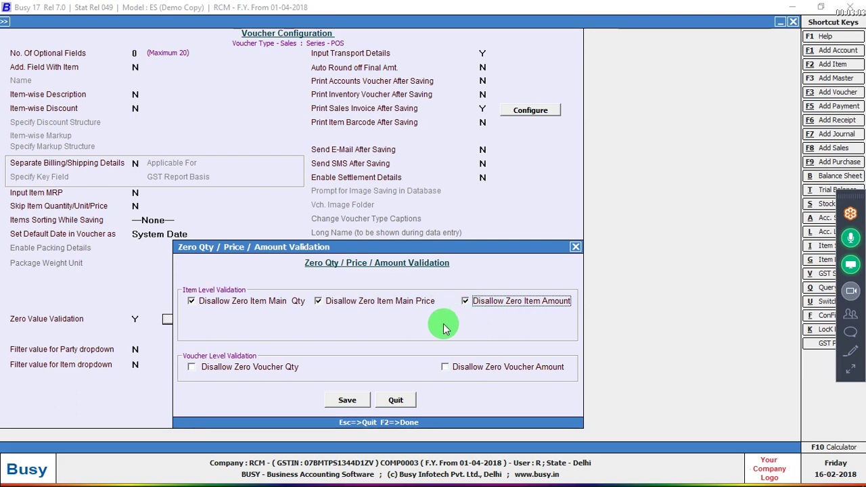
{"action": "left_click", "coordinate": [348, 400]}
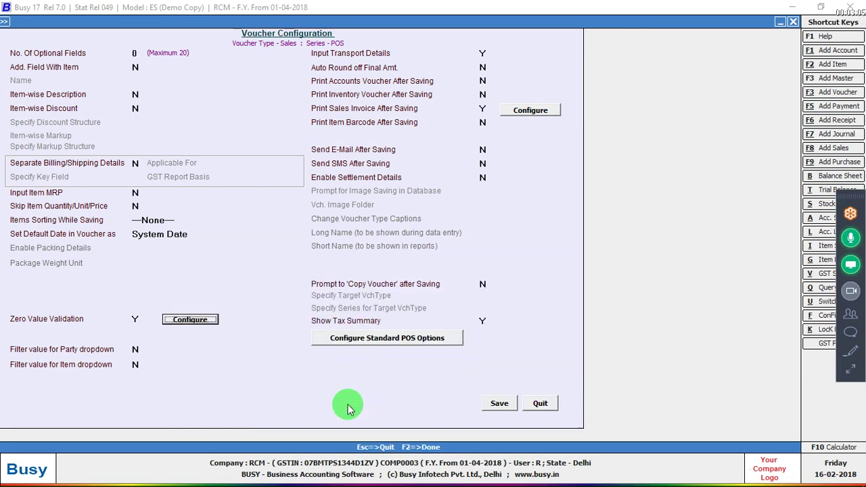
{"action": "left_click", "coordinate": [506, 403]}
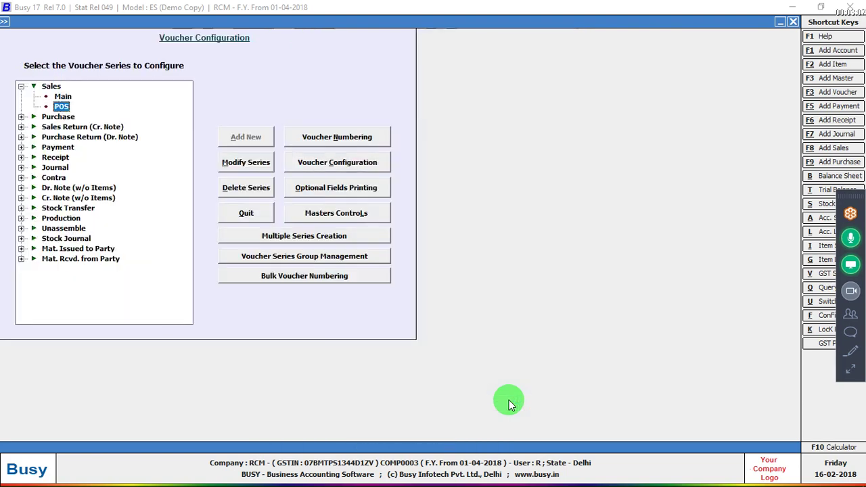
Close the voucher configuration and start adding a new sales voucher in the POS series.
{"action": "key", "text": "Escape"}
{"action": "key", "text": "Right"}
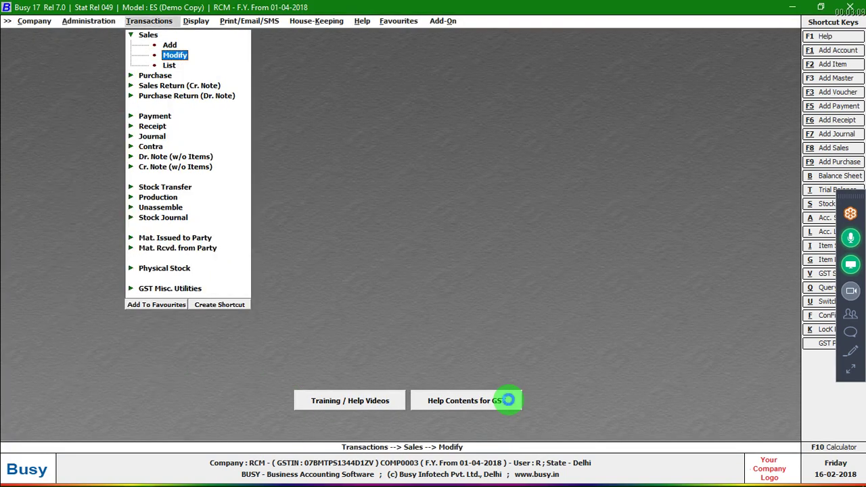
{"action": "key", "text": "Return"}
{"action": "key", "text": "Return"}
{"action": "key", "text": "Return"}
{"action": "key", "text": "Escape"}
{"action": "key", "text": "Up"}
{"action": "key", "text": "Return"}
{"action": "key", "text": "Return"}
{"action": "key", "text": "Return"}
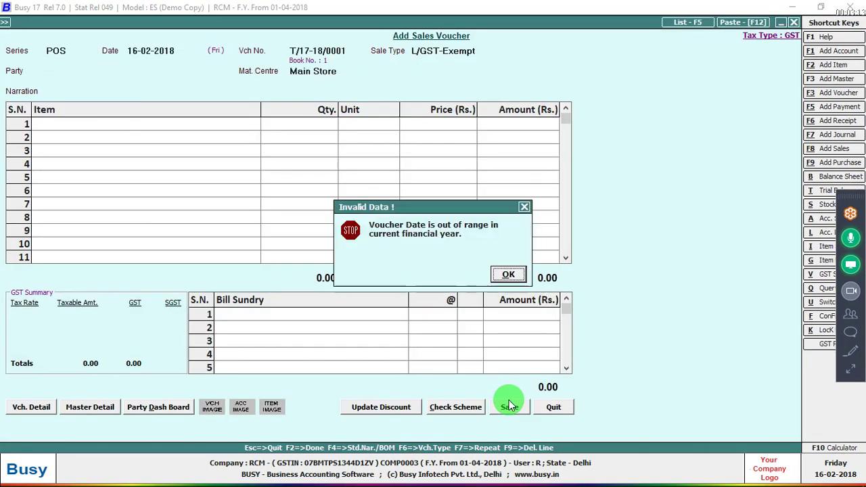
Date the voucher 01-04-2018, keep the sale type L/GST-Exempt and select Busy Infotech Pvt. Ltd. as the party.
{"action": "key", "text": "Return"}
{"action": "type", "text": "1"}
{"action": "key", "text": "Return"}
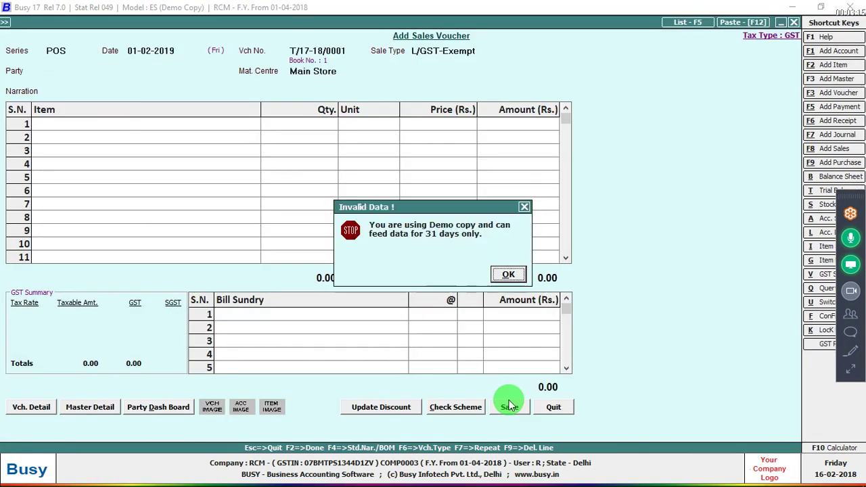
{"action": "key", "text": "Return"}
{"action": "type", "text": "1-4"}
{"action": "key", "text": "Return"}
{"action": "key", "text": "Return"}
{"action": "key", "text": "Return"}
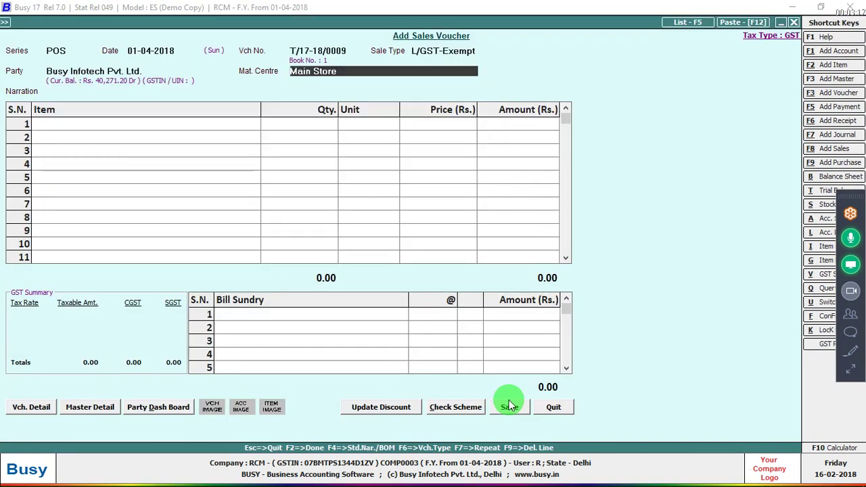
Add ITEM-1 to the first item row and try to accept it with a quantity of zero.
{"action": "key", "text": "Return"}
{"action": "key", "text": "Return"}
{"action": "key", "text": "Return"}
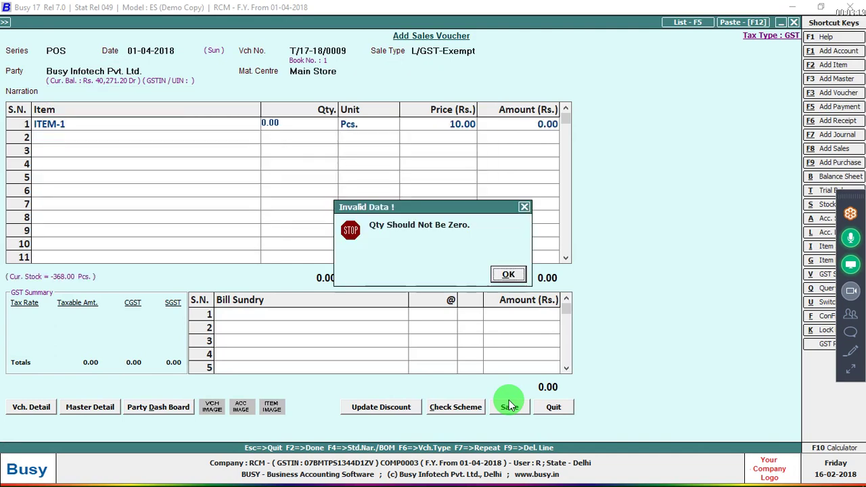
{"action": "key", "text": "Return"}
{"action": "key", "text": "Return"}
{"action": "key", "text": "Return"}
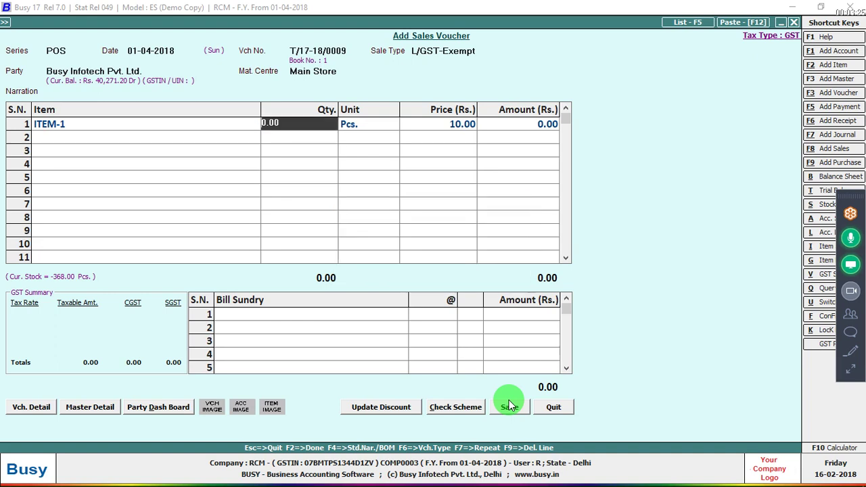
Set ITEM-1's quantity to 1 and allow its stock to go negative.
{"action": "type", "text": "1"}
{"action": "key", "text": "Return"}
{"action": "key", "text": "Return"}
{"action": "left_click", "coordinate": [508, 404]}
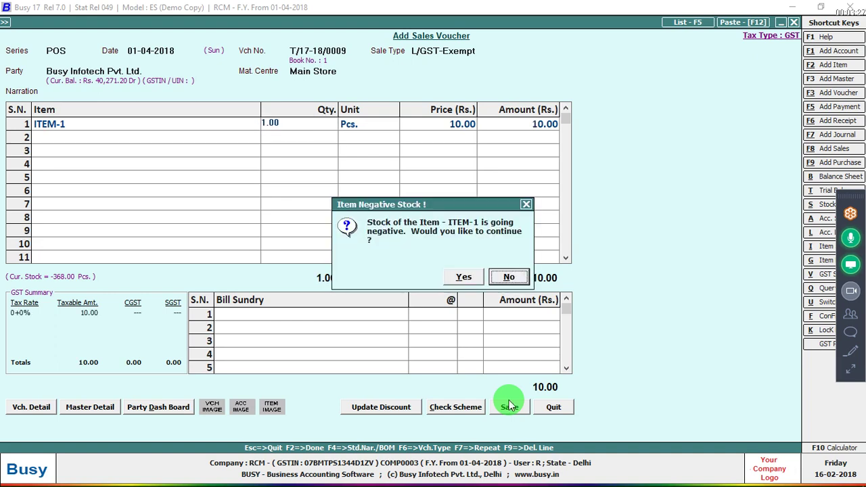
{"action": "key", "text": "Left"}
{"action": "key", "text": "Return"}
{"action": "key", "text": "Return"}
{"action": "key", "text": "Return"}
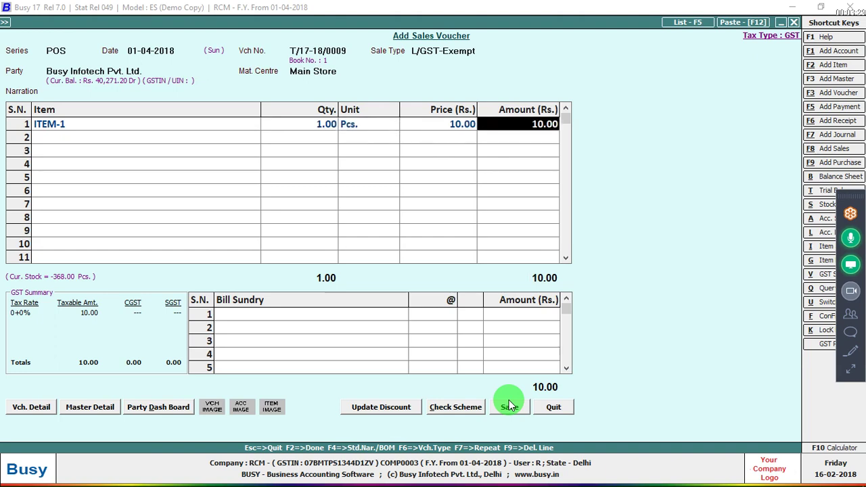
Try a zero amount for ITEM-1 and replace it with an amount of 100.
{"action": "type", "text": "1"}
{"action": "left_click", "coordinate": [509, 405]}
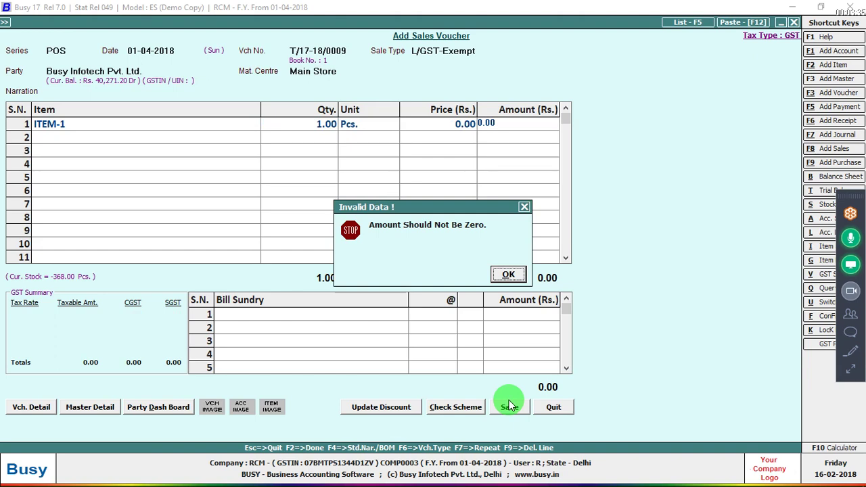
{"action": "key", "text": "Return"}
{"action": "type", "text": "100"}
{"action": "key", "text": "Return"}
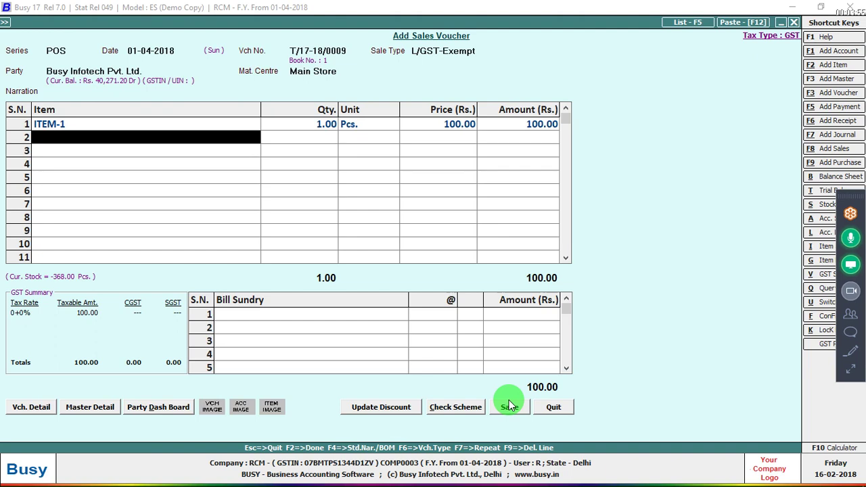
Discard the unsaved sales voucher and reopen the voucher configuration of the Sales POS series.
{"action": "key", "text": "Escape"}
{"action": "key", "text": "y"}
{"action": "key", "text": "Left"}
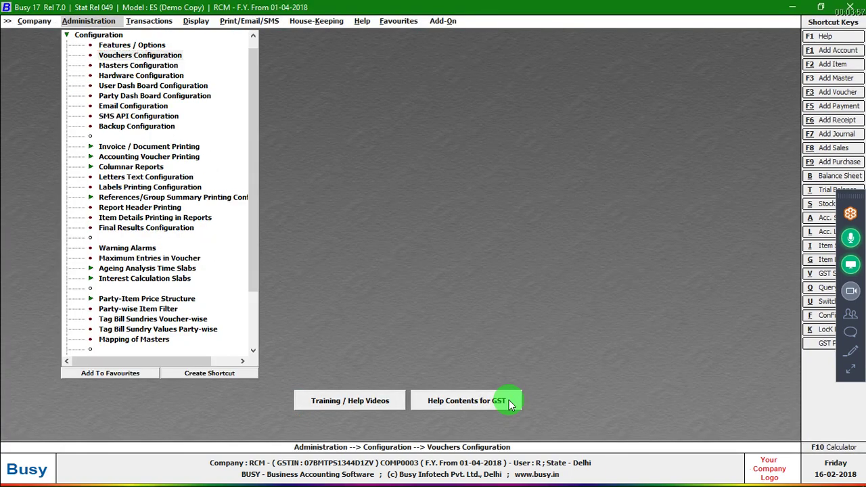
{"action": "key", "text": "Return"}
{"action": "key", "text": "Down"}
{"action": "key", "text": "Down"}
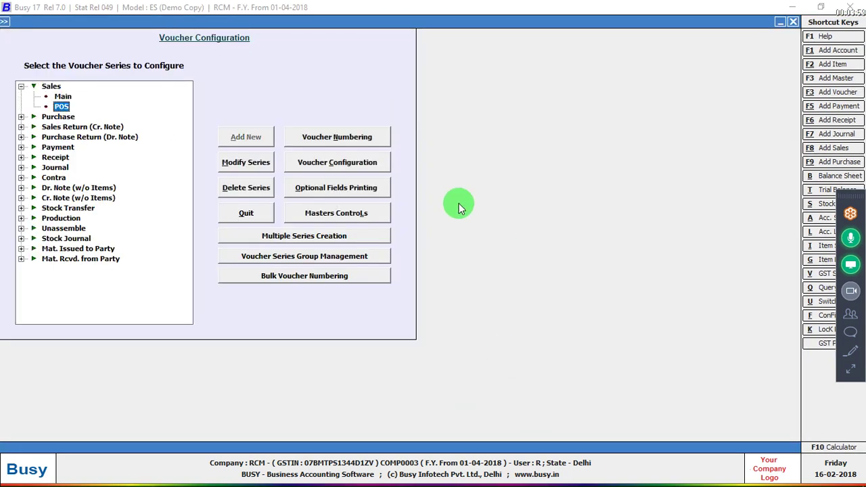
{"action": "left_click", "coordinate": [374, 163]}
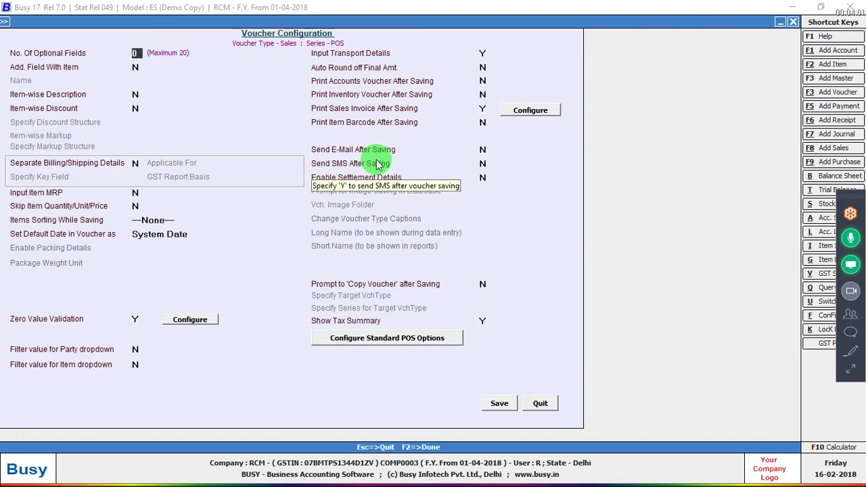
Set Zero Value Validation to N for the POS series and leave the configuration without saving.
{"action": "left_click", "coordinate": [135, 319]}
{"action": "key", "text": "n"}
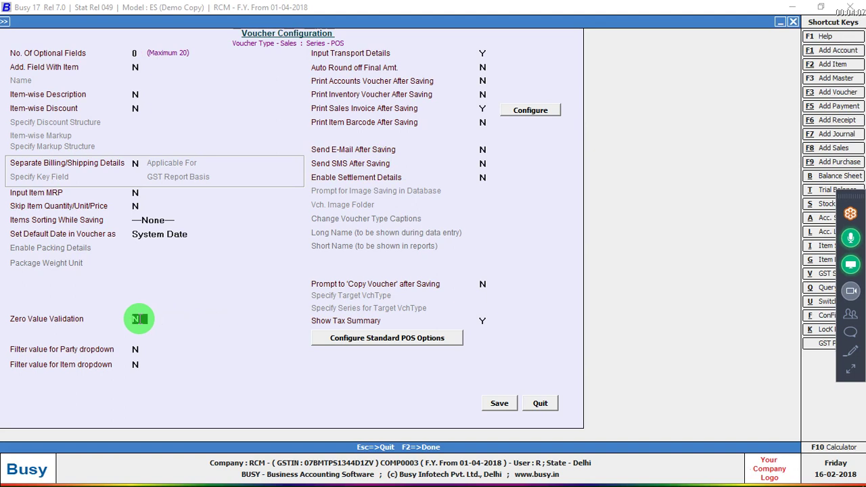
{"action": "key", "text": "Return"}
{"action": "key", "text": "Return"}
{"action": "key", "text": "Return"}
{"action": "key", "text": "Escape"}
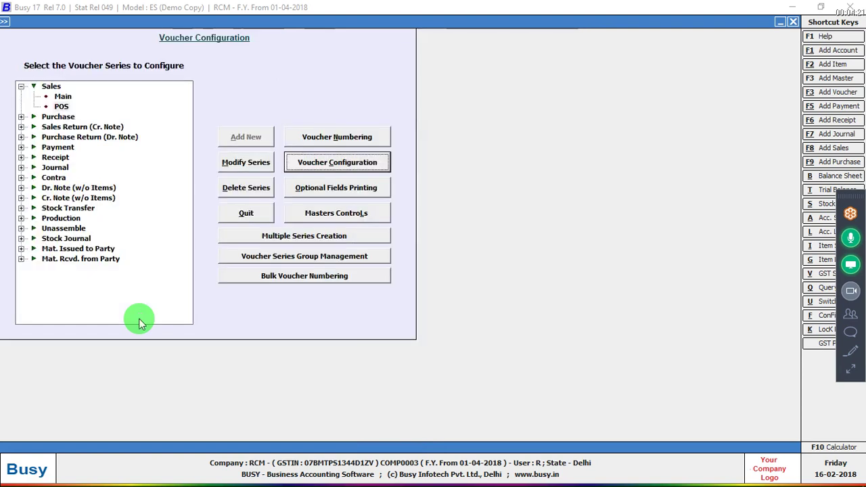
Start a new POS series sales voucher dated 01-04-2018.
{"action": "key", "text": "Escape"}
{"action": "key", "text": "Right"}
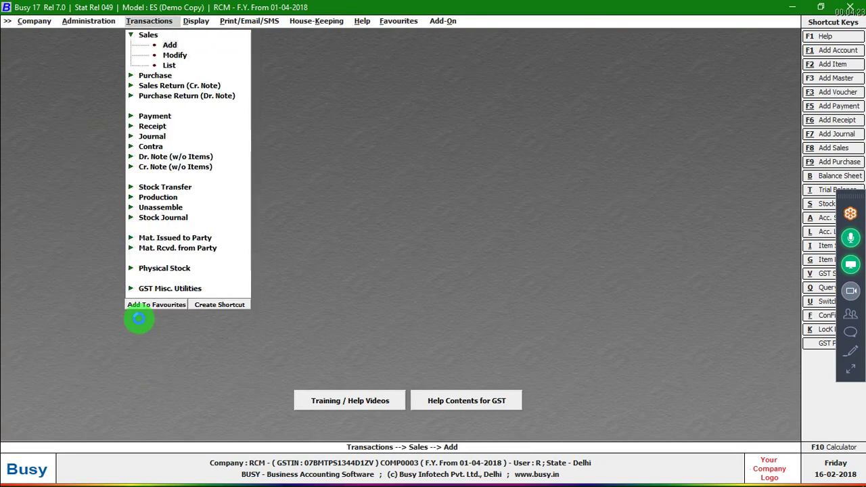
{"action": "key", "text": "Return"}
{"action": "key", "text": "Return"}
{"action": "key", "text": "Return"}
{"action": "key", "text": "Return"}
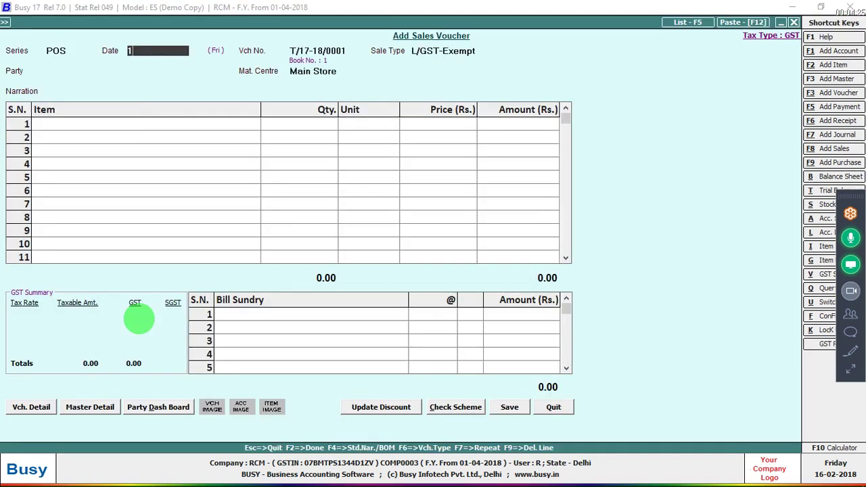
{"action": "type", "text": "1-4"}
{"action": "key", "text": "Return"}
Set the voucher's sale type to I/GST-MultiRate and its party to Busy Infotech Pvt. Ltd.
{"action": "type", "text": "ir"}
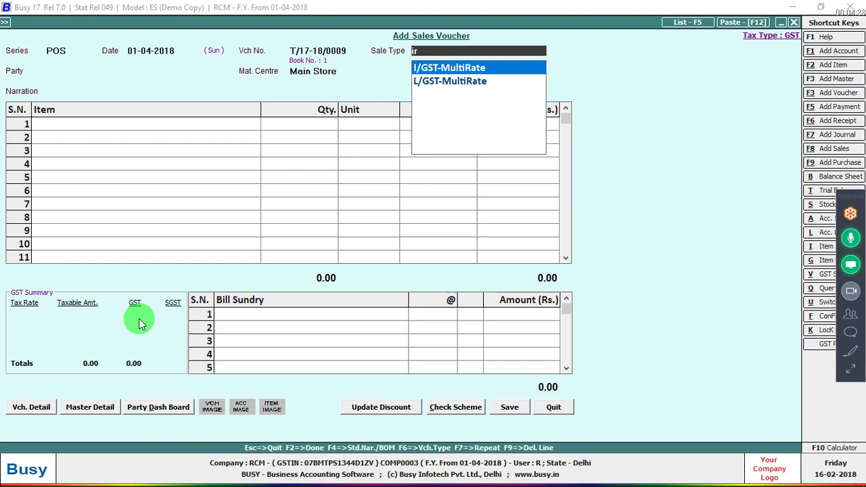
{"action": "key", "text": "Return"}
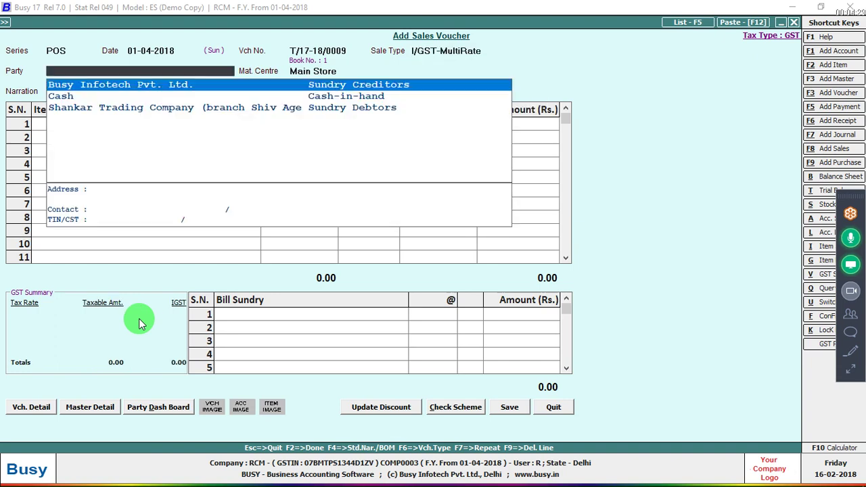
{"action": "key", "text": "Return"}
{"action": "key", "text": "Left"}
{"action": "key", "text": "Return"}
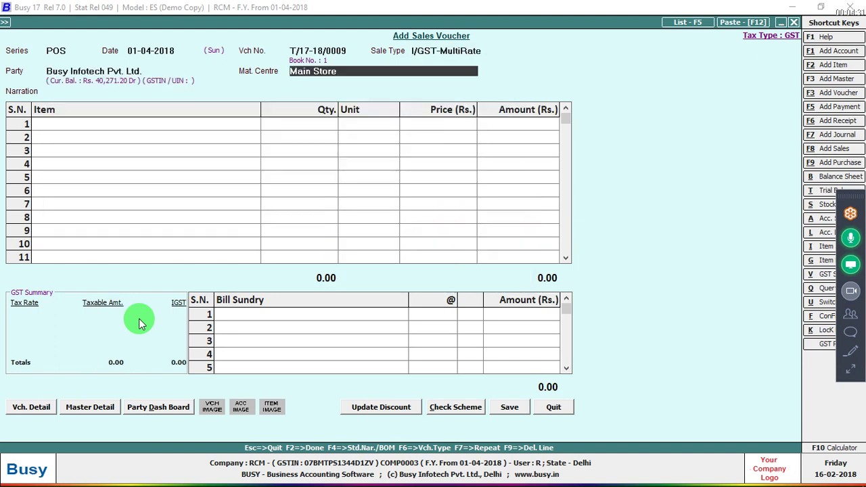
{"action": "key", "text": "Return"}
{"action": "key", "text": "Return"}
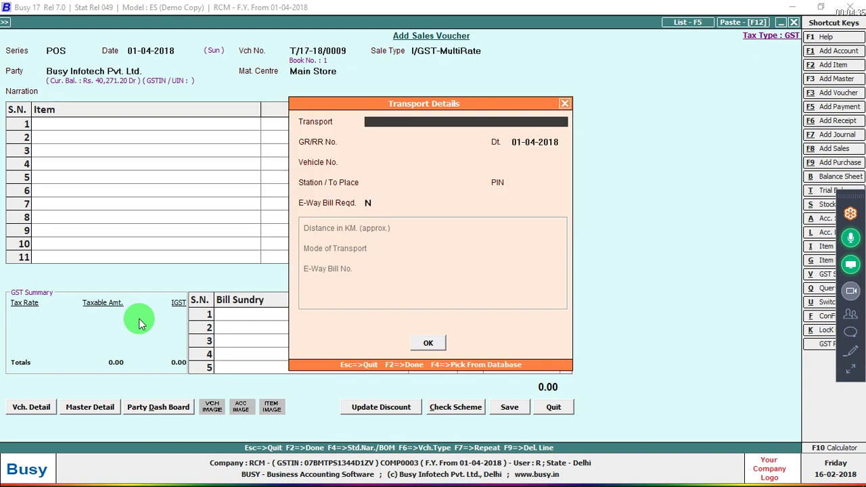
Dismiss the transport details and change the voucher's sale type to L/GST-18%.
{"action": "key", "text": "Escape"}
{"action": "key", "text": "Up"}
{"action": "key", "text": "Up"}
{"action": "key", "text": "Up"}
{"action": "key", "text": "Up"}
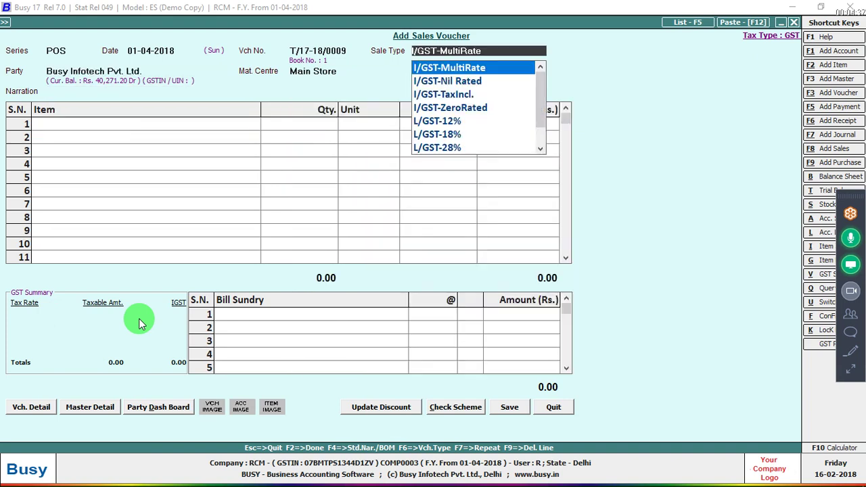
{"action": "type", "text": "l"}
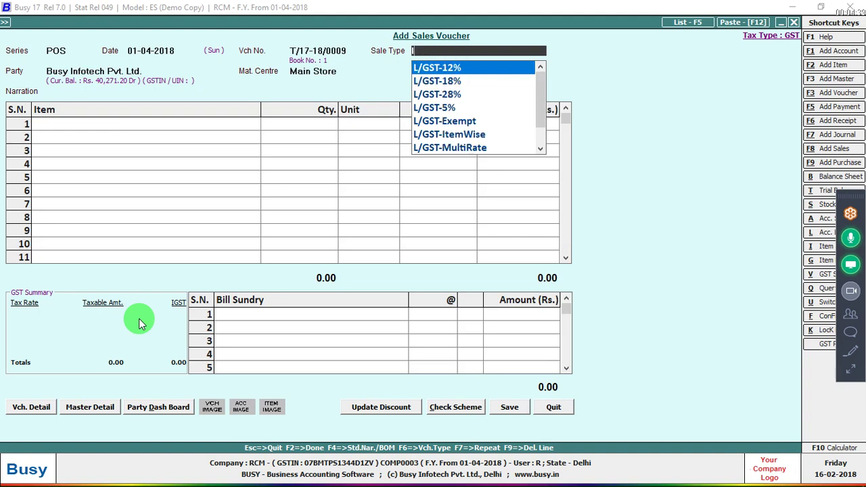
{"action": "key", "text": "Down"}
{"action": "key", "text": "Return"}
{"action": "key", "text": "Return"}
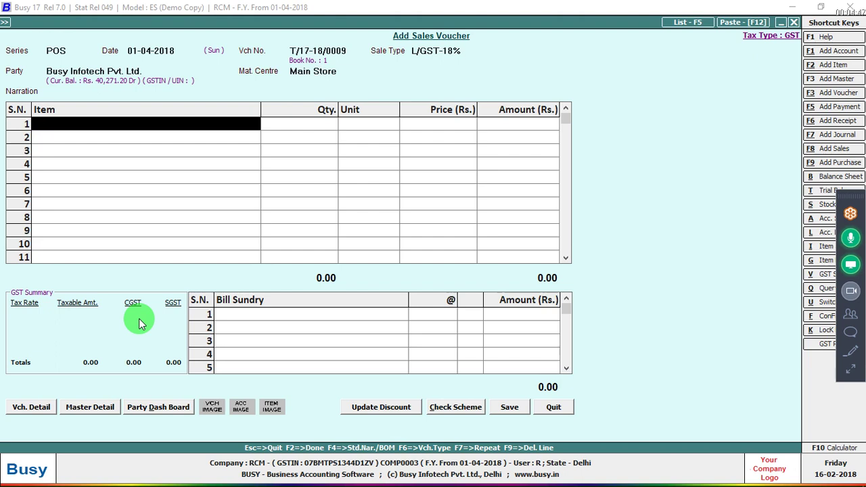
Abandon the item-less sales voucher and bring up the Sales POS series' voucher configuration again.
{"action": "key", "text": "Escape"}
{"action": "key", "text": "Left"}
{"action": "key", "text": "Return"}
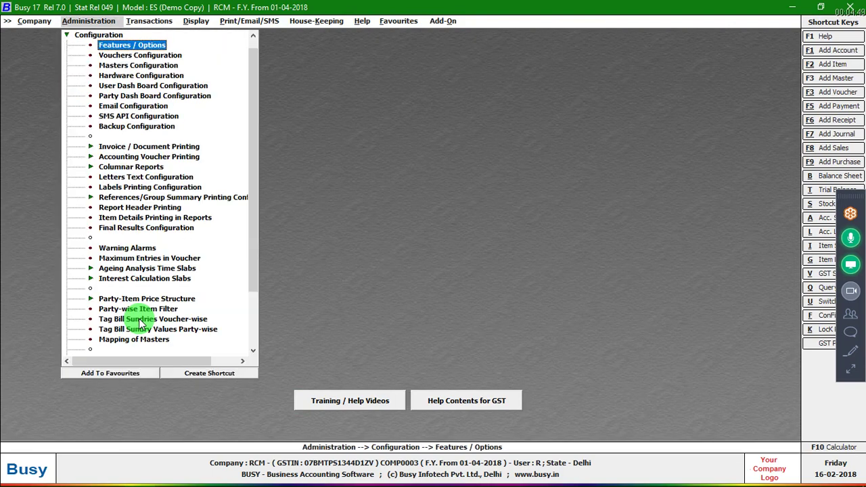
{"action": "key", "text": "Down"}
{"action": "key", "text": "Return"}
{"action": "key", "text": "Right"}
{"action": "key", "text": "Down"}
{"action": "key", "text": "Down"}
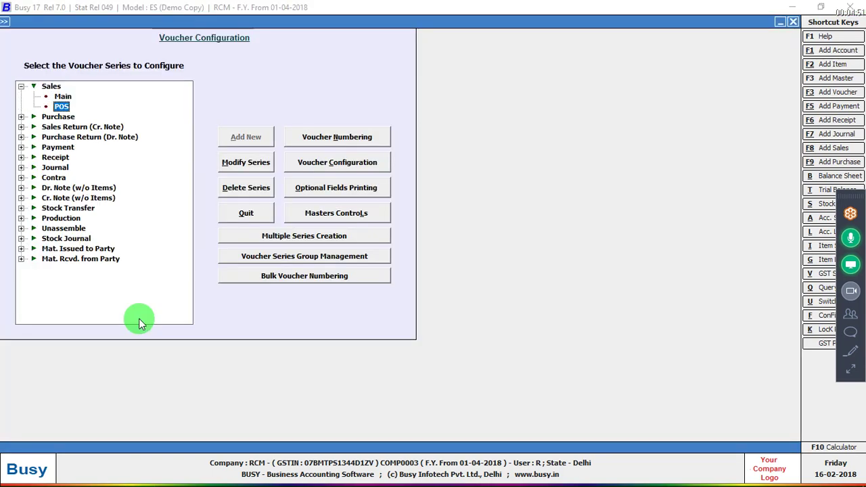
{"action": "left_click", "coordinate": [289, 167]}
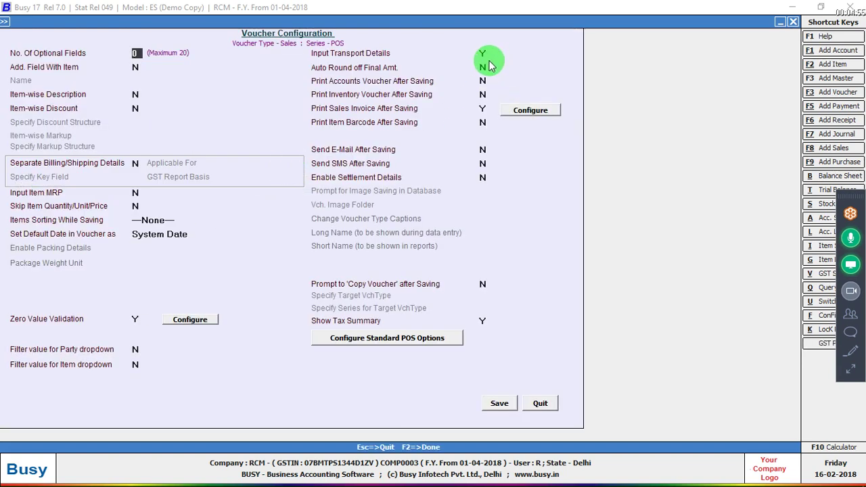
Check the Input Transport Details option of the Sales POS series and leave its configuration without changes.
{"action": "left_click", "coordinate": [484, 54]}
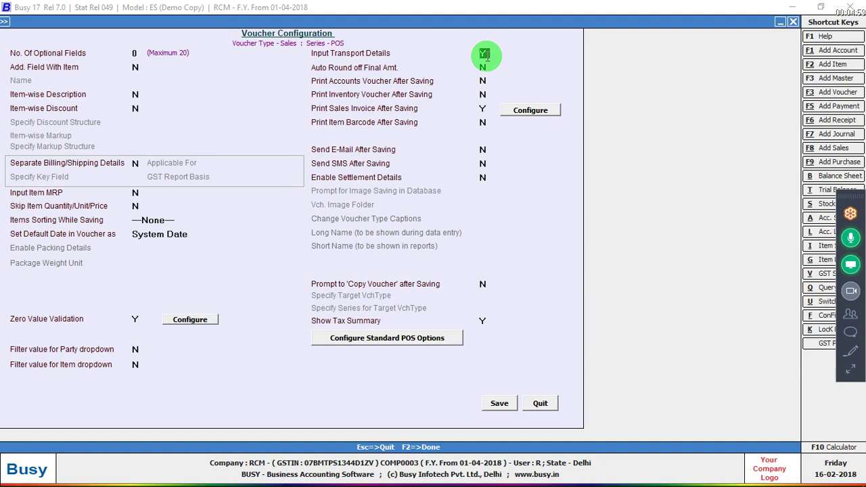
{"action": "key", "text": "Escape"}
{"action": "key", "text": "Escape"}
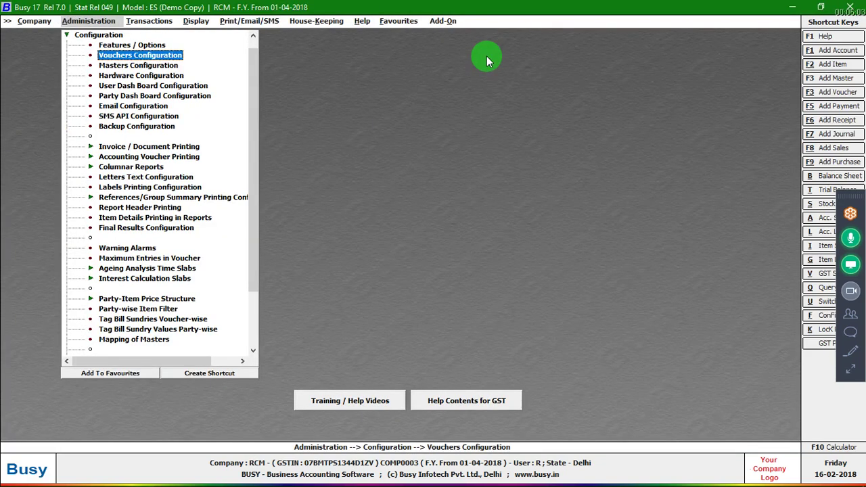
{"action": "key", "text": "Escape"}
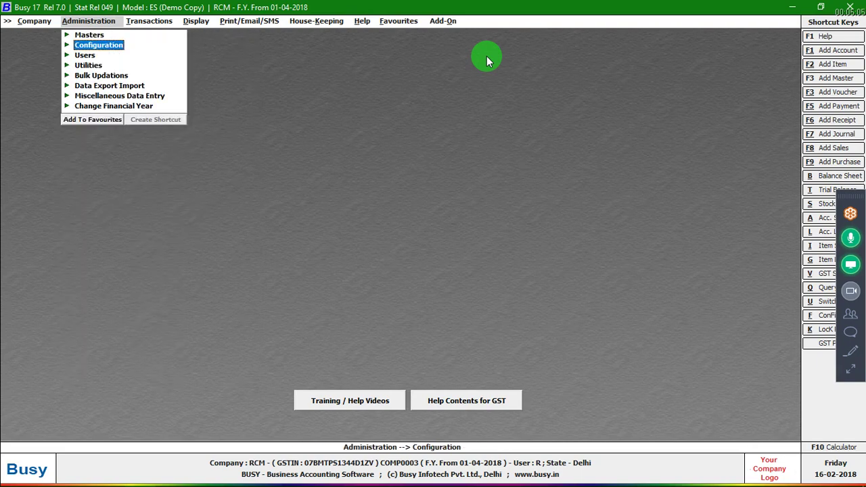
Start a new POS series sales voucher dated 01-04-2018.
{"action": "key", "text": "Right"}
{"action": "key", "text": "Return"}
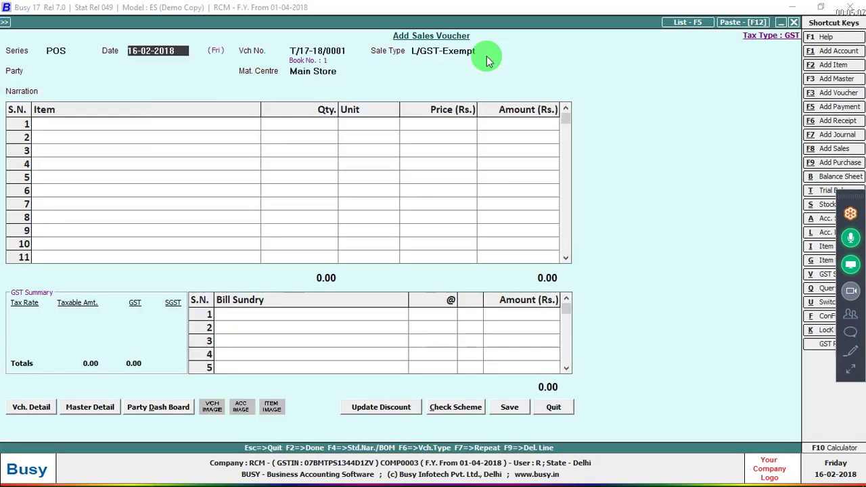
{"action": "key", "text": "Return"}
{"action": "key", "text": "Return"}
{"action": "type", "text": "14-02-2019"}
{"action": "key", "text": "Return"}
{"action": "key", "text": "Return"}
{"action": "type", "text": "1-4"}
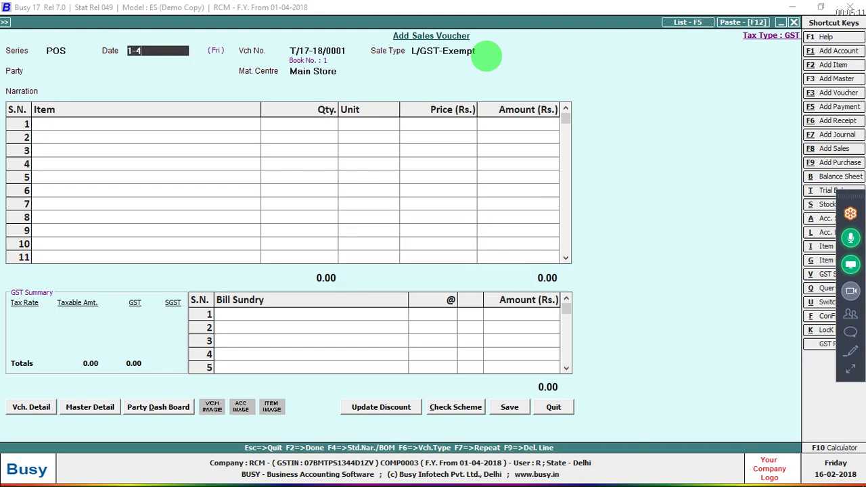
{"action": "key", "text": "Return"}
Set the sale type to L/GST-18% and the party to Busy Infotech Pvt. Ltd., and abandon the voucher unsaved.
{"action": "key", "text": "BackSpace"}
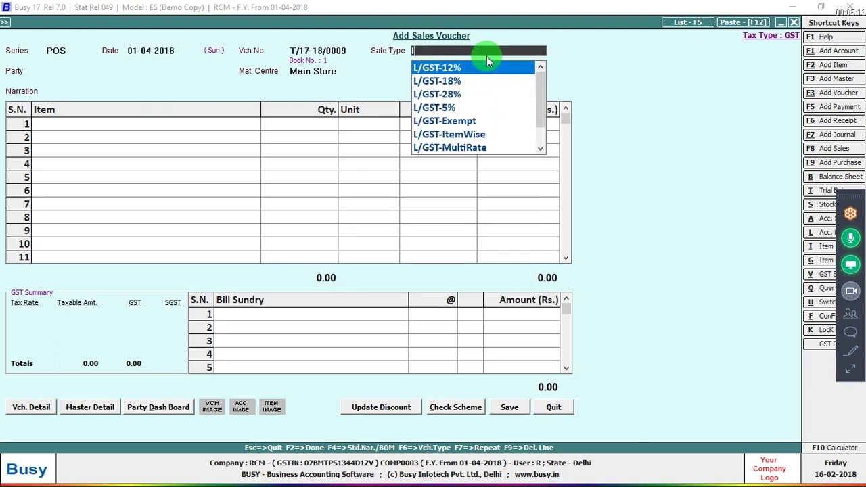
{"action": "key", "text": "Down"}
{"action": "key", "text": "Return"}
{"action": "key", "text": "Return"}
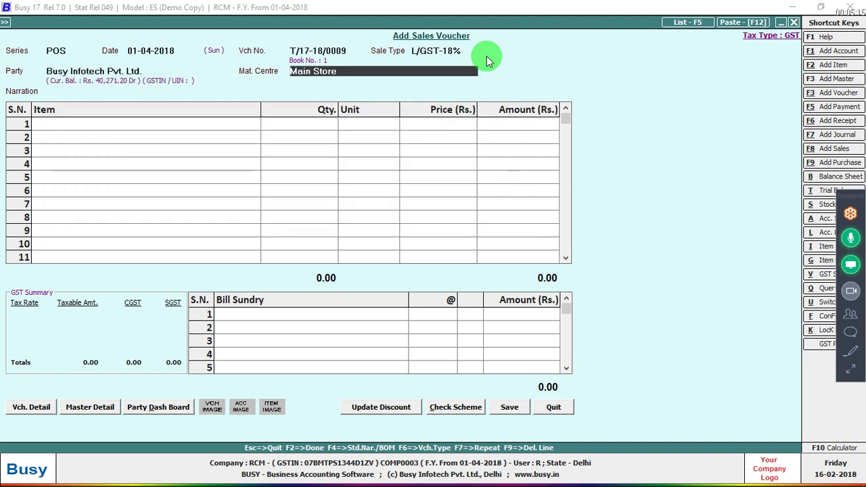
{"action": "key", "text": "Return"}
{"action": "key", "text": "Escape"}
{"action": "key", "text": "Return"}
{"action": "key", "text": "Left"}
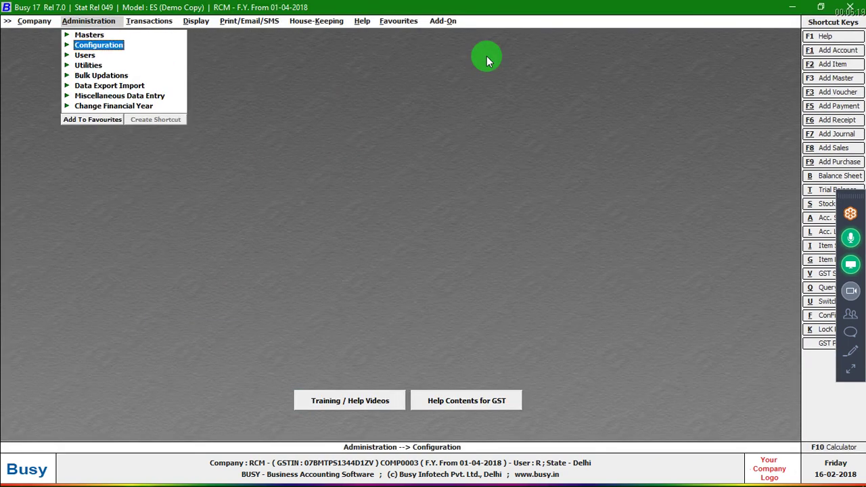
Bring up the company's Features / Options configuration.
{"action": "key", "text": "Return"}
{"action": "key", "text": "Return"}
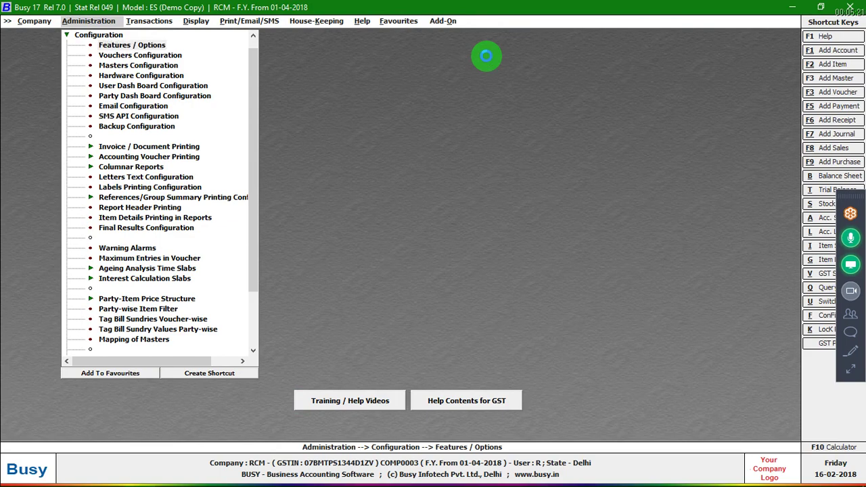
{"action": "key", "text": "Down"}
{"action": "key", "text": "Down"}
{"action": "key", "text": "Escape"}
{"action": "key", "text": "Down"}
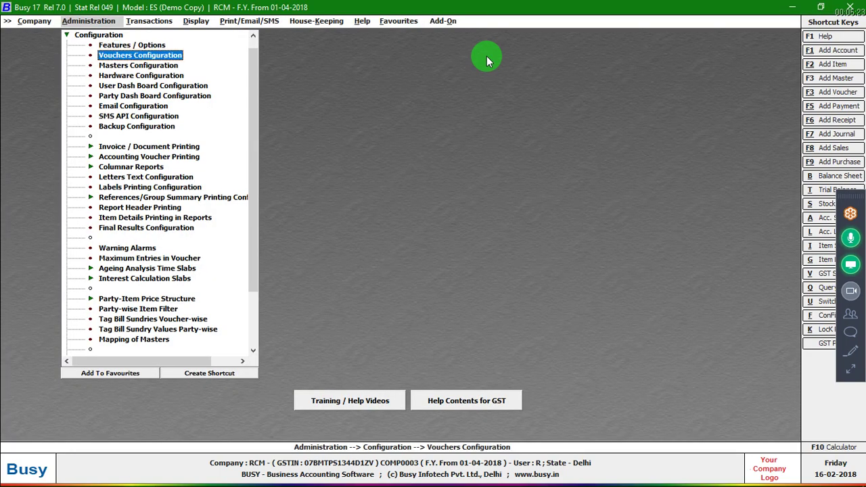
{"action": "key", "text": "Up"}
{"action": "key", "text": "Return"}
Set Transport Details in Local Sales/Purchase to Y in the GST/VAT options and save the setting.
{"action": "key", "text": "Down"}
{"action": "key", "text": "Down"}
{"action": "key", "text": "Down"}
{"action": "key", "text": "Down"}
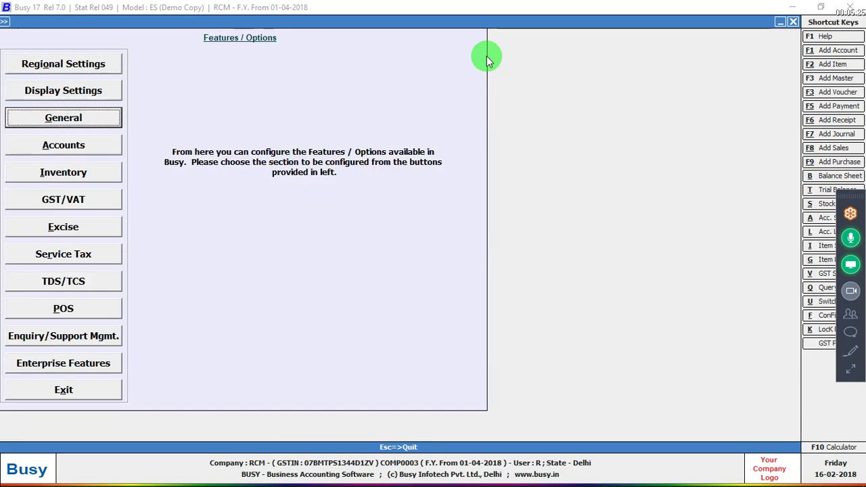
{"action": "key", "text": "Down"}
{"action": "key", "text": "Down"}
{"action": "key", "text": "Down"}
{"action": "key", "text": "Up"}
{"action": "key", "text": "Up"}
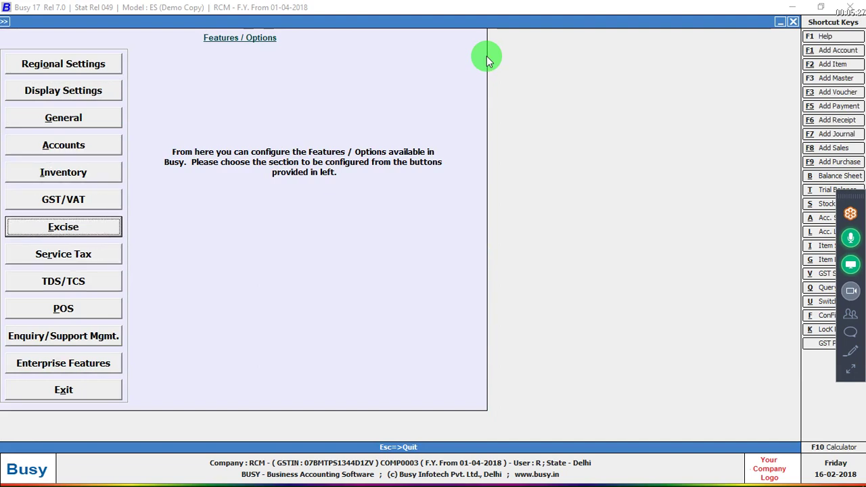
{"action": "key", "text": "Up"}
{"action": "key", "text": "Return"}
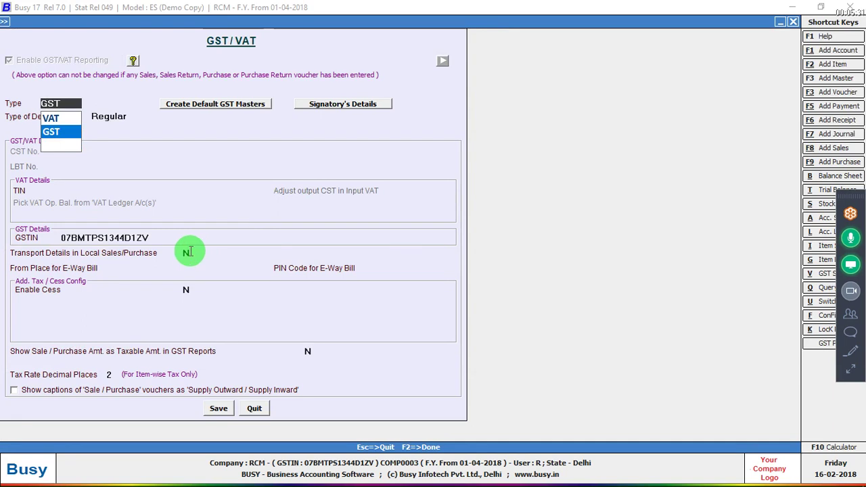
{"action": "key", "text": "Return"}
{"action": "key", "text": "F2"}
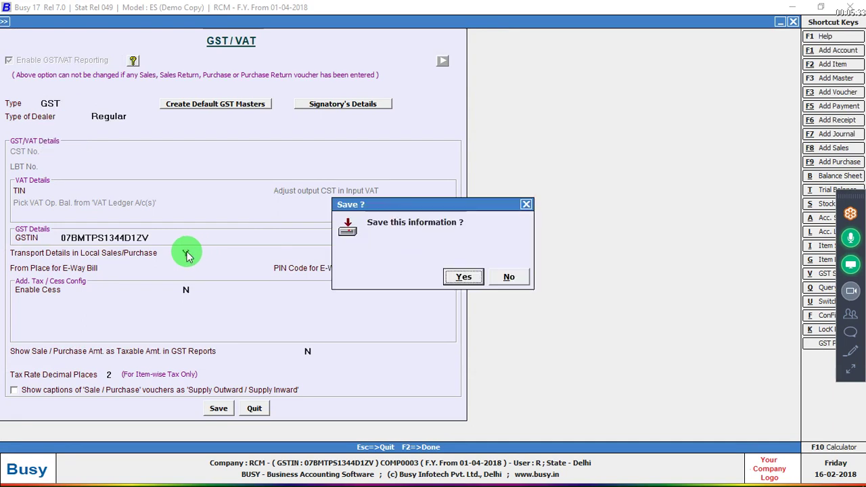
{"action": "key", "text": "Return"}
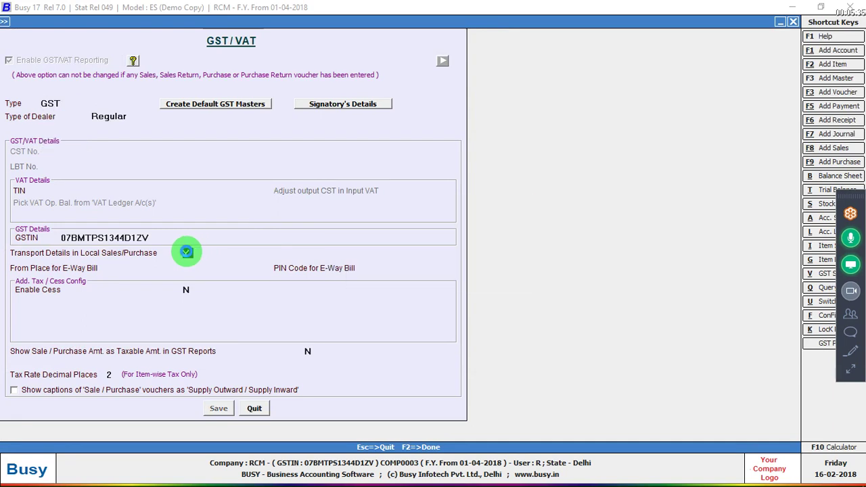
Start a POS sales voucher dated 01-04-2018 for Busy Infotech Pvt. Ltd. and proceed to its transport details.
{"action": "key", "text": "Right"}
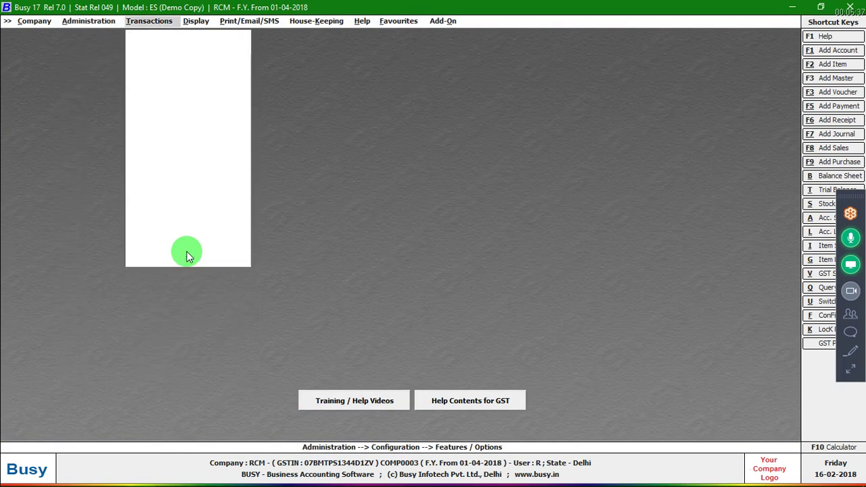
{"action": "key", "text": "Return"}
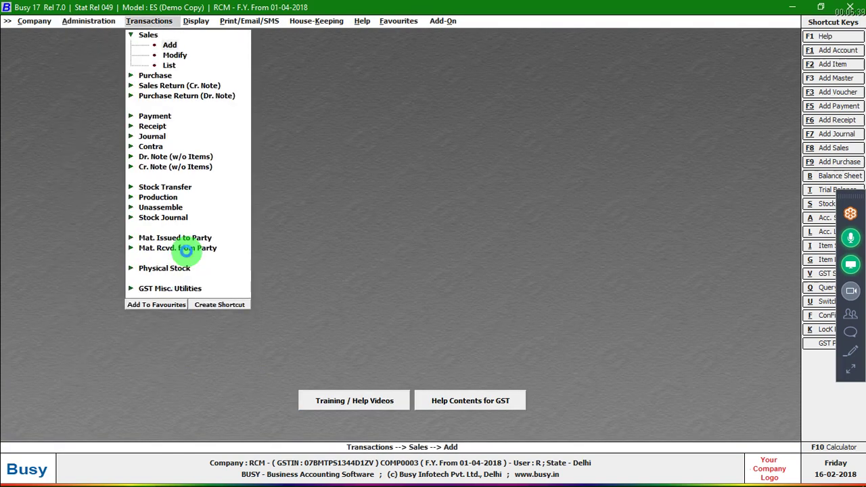
{"action": "key", "text": "Return"}
{"action": "key", "text": "Return"}
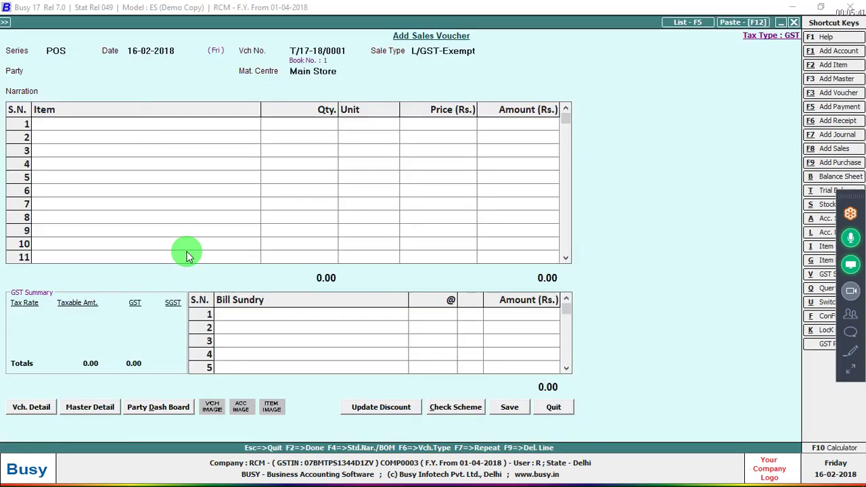
{"action": "key", "text": "Return"}
{"action": "key", "text": "Return"}
{"action": "type", "text": "1-"}
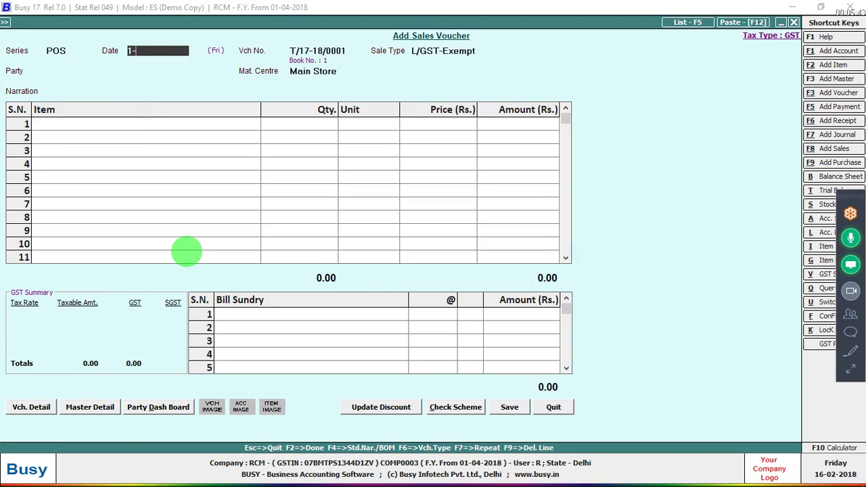
{"action": "key", "text": "Return"}
{"action": "key", "text": "Return"}
{"action": "key", "text": "Return"}
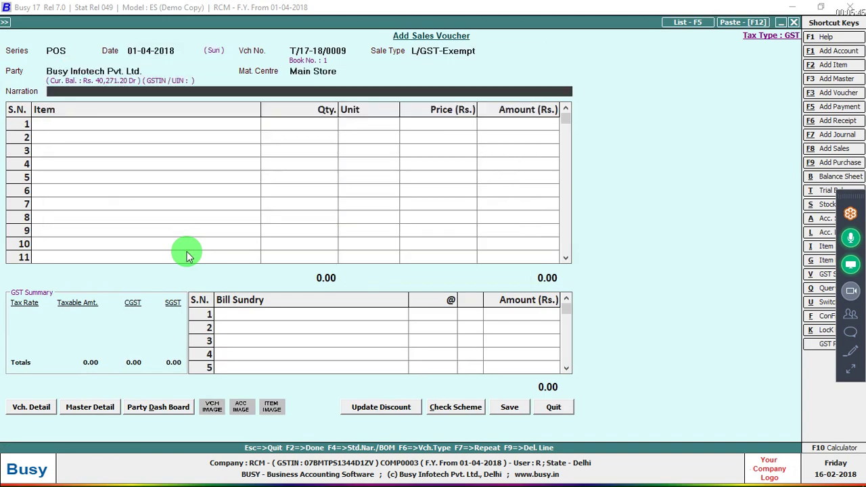
{"action": "key", "text": "Return"}
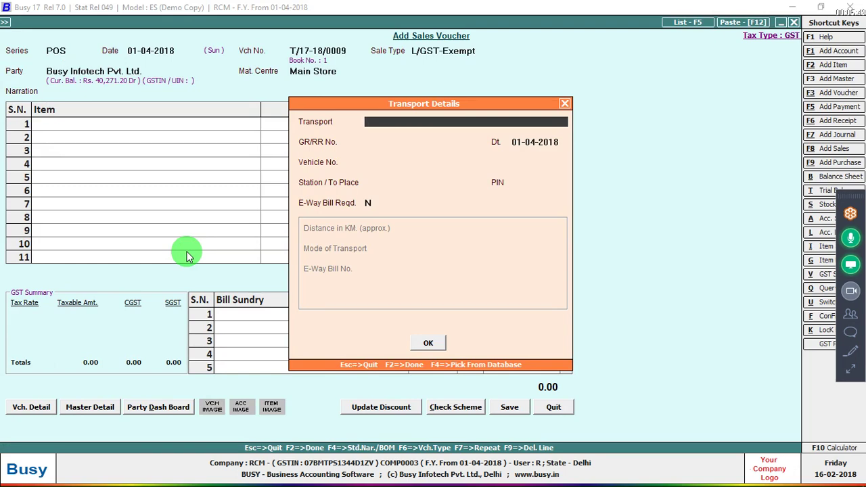
Dismiss the transport details and quit the sales voucher without saving.
{"action": "key", "text": "Escape"}
{"action": "key", "text": "Escape"}
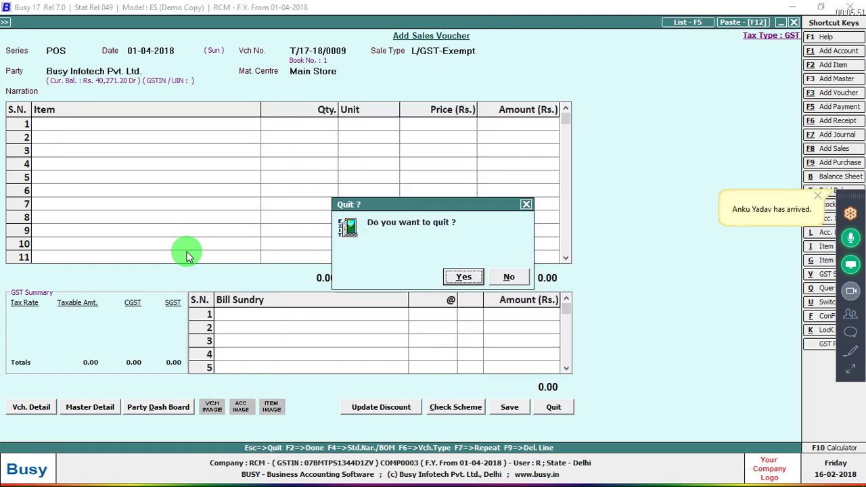
{"action": "key", "text": "Return"}
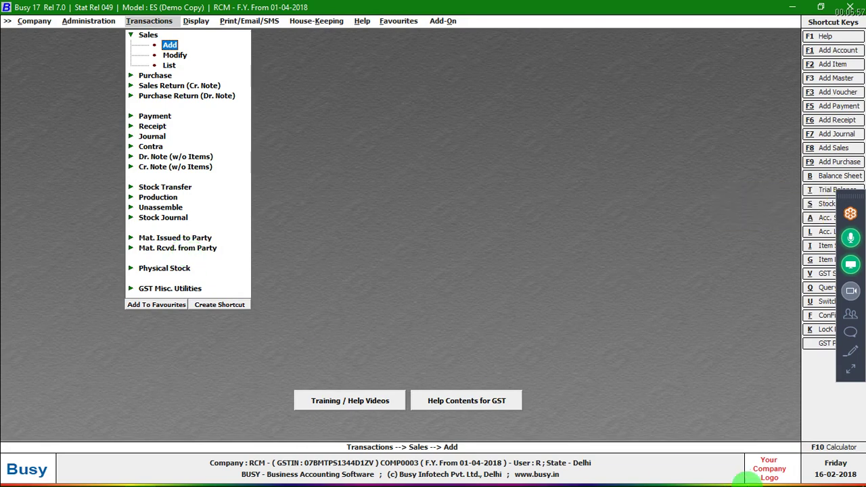
Expand the GoToMeeting control panel and view the start of the attendee list.
{"action": "left_click", "coordinate": [854, 376]}
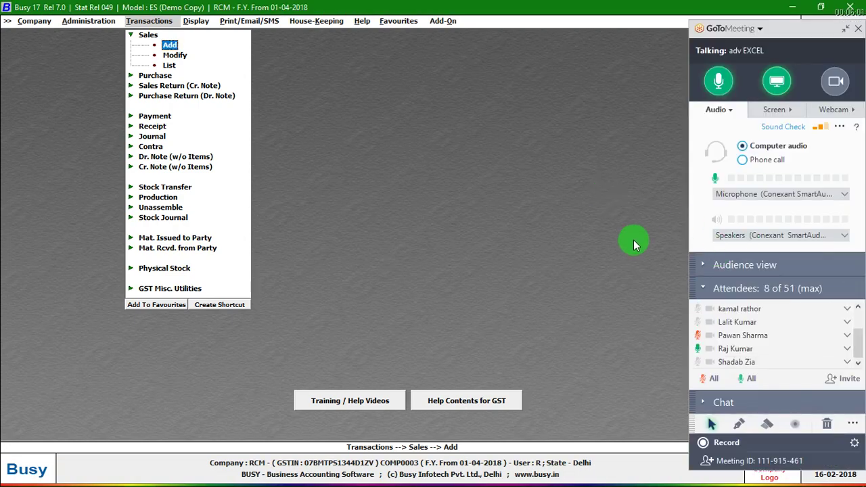
{"action": "scroll", "coordinate": [859, 316], "scroll_direction": "up", "scroll_amount": 2}
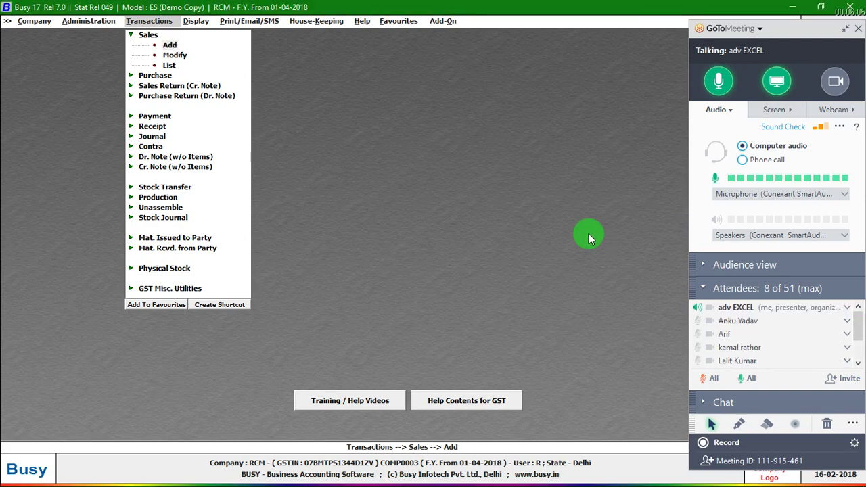
Return to Busy and review the voucher configuration of the Sales POS series, leaving it unchanged.
{"action": "key", "text": "Escape"}
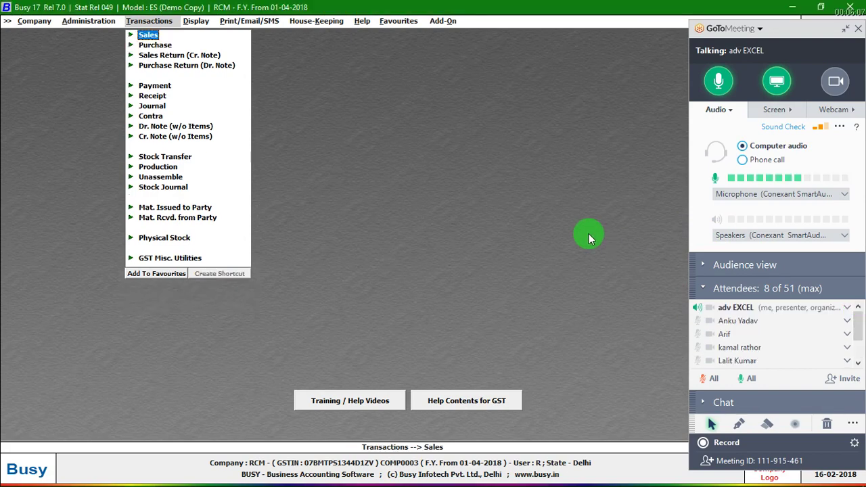
{"action": "key", "text": "Left"}
{"action": "key", "text": "Down"}
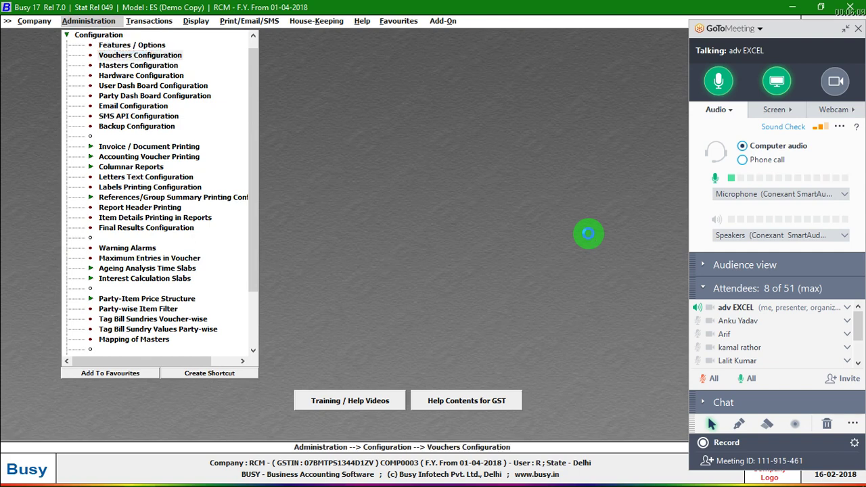
{"action": "key", "text": "Return"}
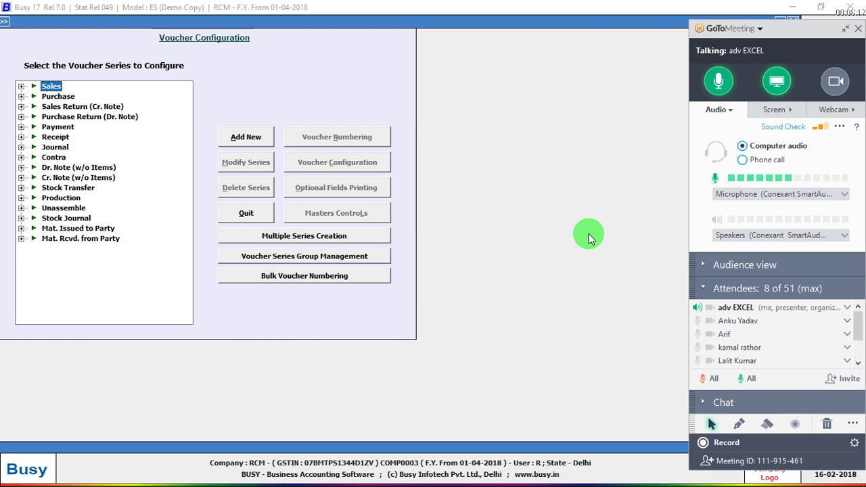
{"action": "key", "text": "Right"}
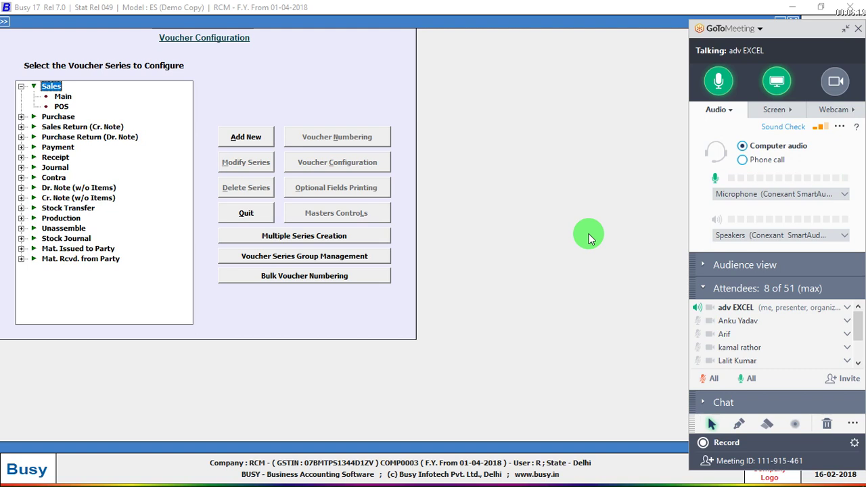
{"action": "key", "text": "Down"}
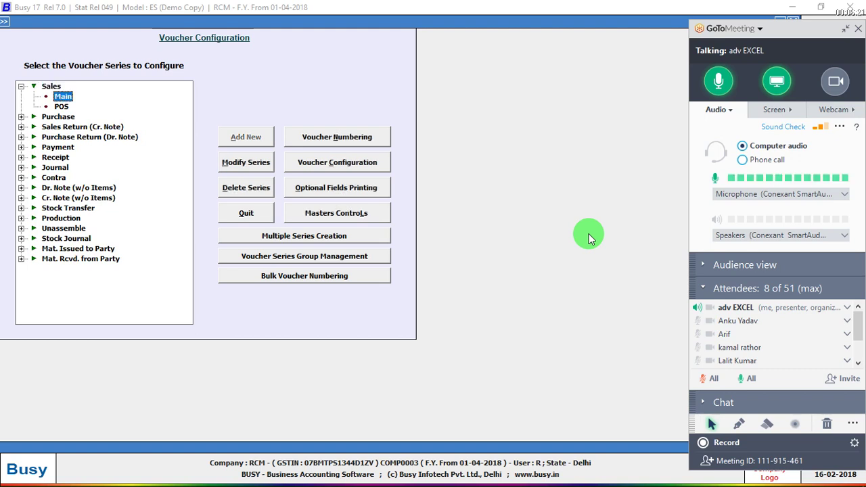
{"action": "key", "text": "Down"}
{"action": "key", "text": "Up"}
{"action": "key", "text": "Down"}
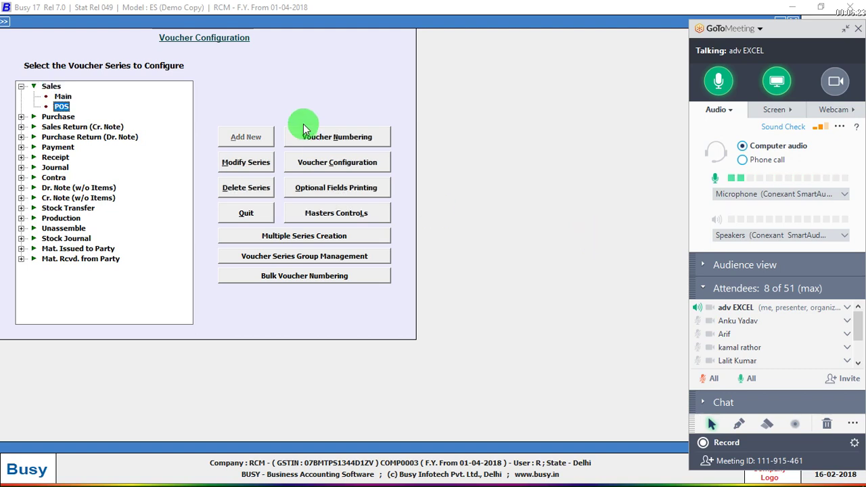
{"action": "left_click", "coordinate": [334, 161]}
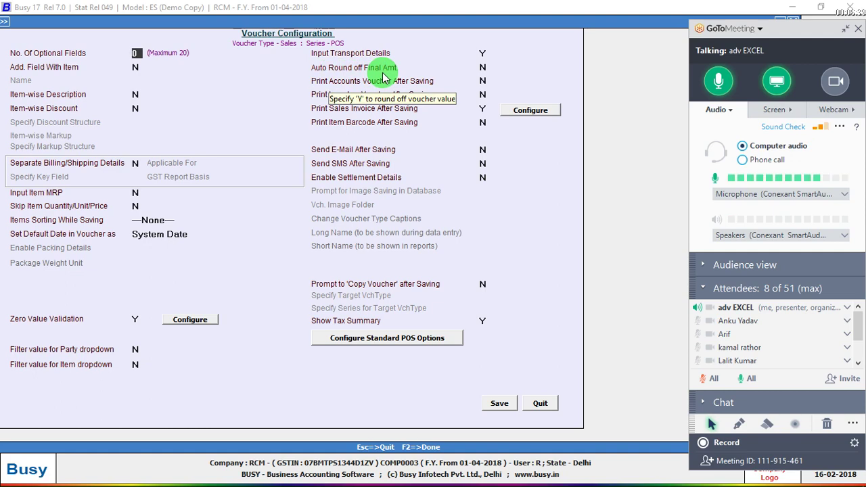
{"action": "key", "text": "Escape"}
{"action": "key", "text": "Escape"}
{"action": "key", "text": "Escape"}
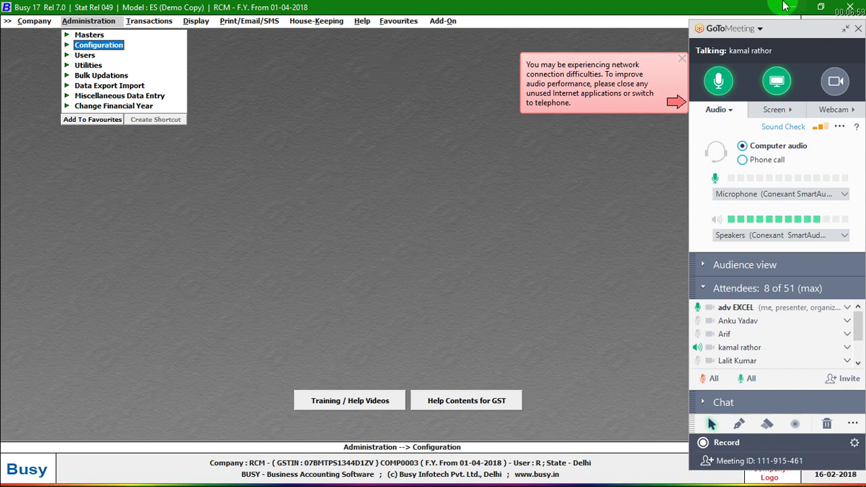
Dismiss the network difficulties message and start a POS sales voucher dated 01-04-2018 with sale type L/GST-Exempt for Busy Infotech Pvt. Ltd.
{"action": "left_click", "coordinate": [685, 61]}
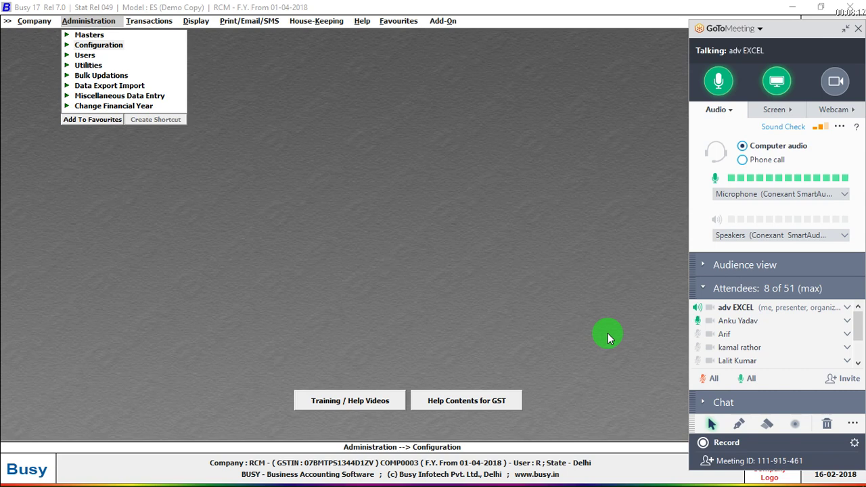
{"action": "left_click", "coordinate": [114, 46]}
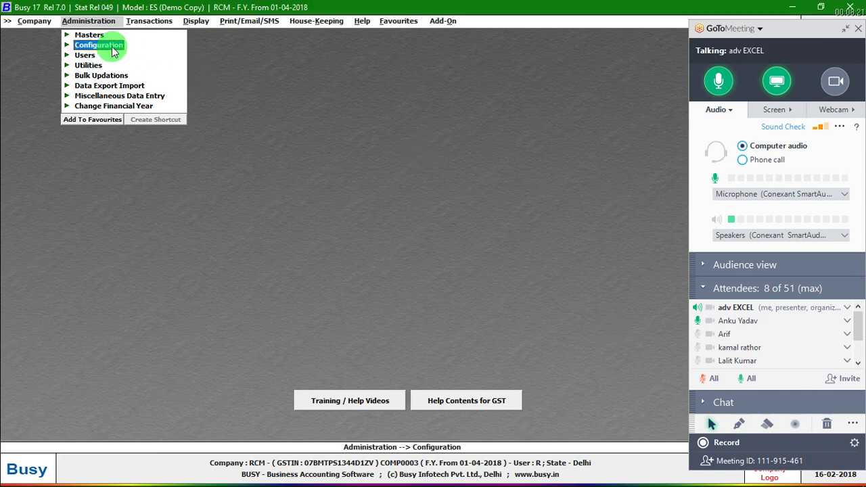
{"action": "left_click", "coordinate": [108, 47]}
{"action": "key", "text": "Right"}
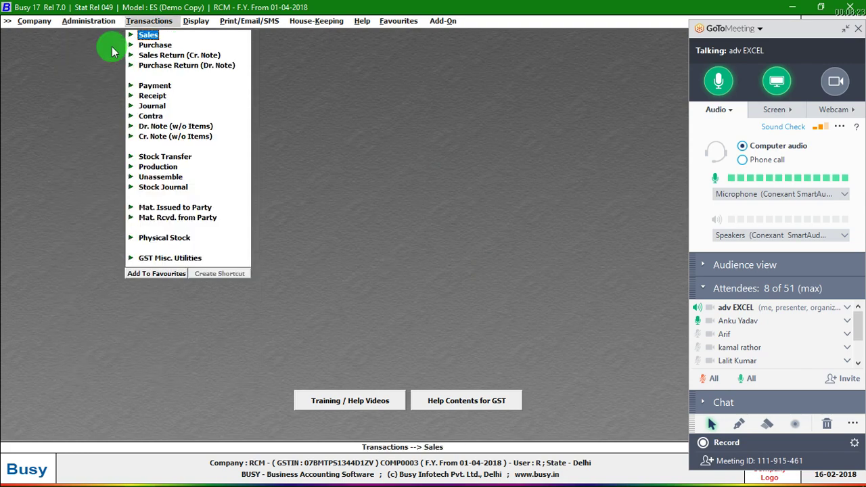
{"action": "key", "text": "Return"}
{"action": "key", "text": "Return"}
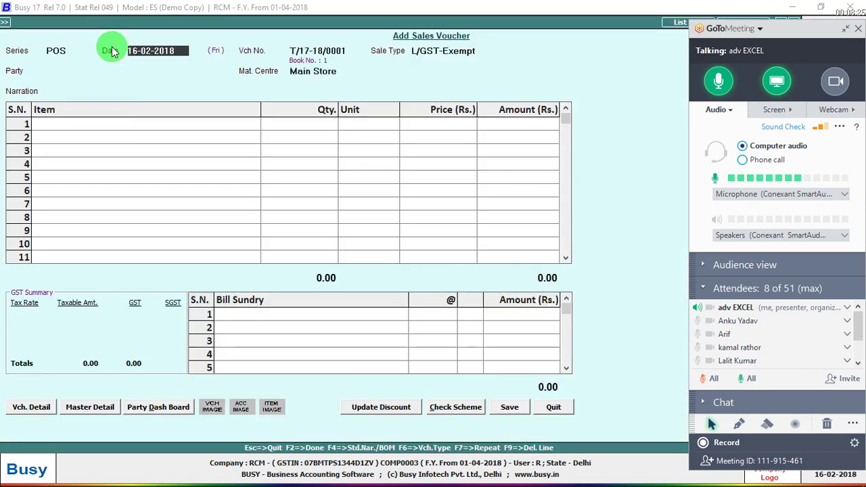
{"action": "type", "text": "1-4"}
{"action": "key", "text": "Return"}
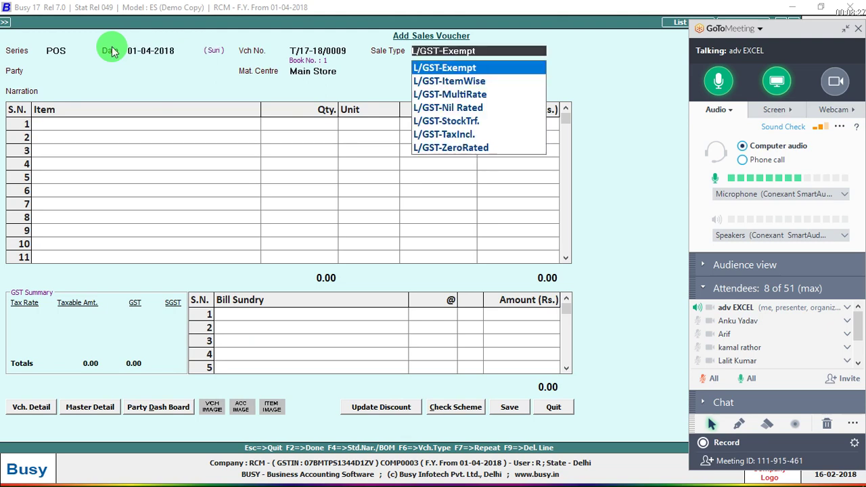
{"action": "key", "text": "Return"}
{"action": "key", "text": "Return"}
{"action": "key", "text": "Return"}
{"action": "key", "text": "Return"}
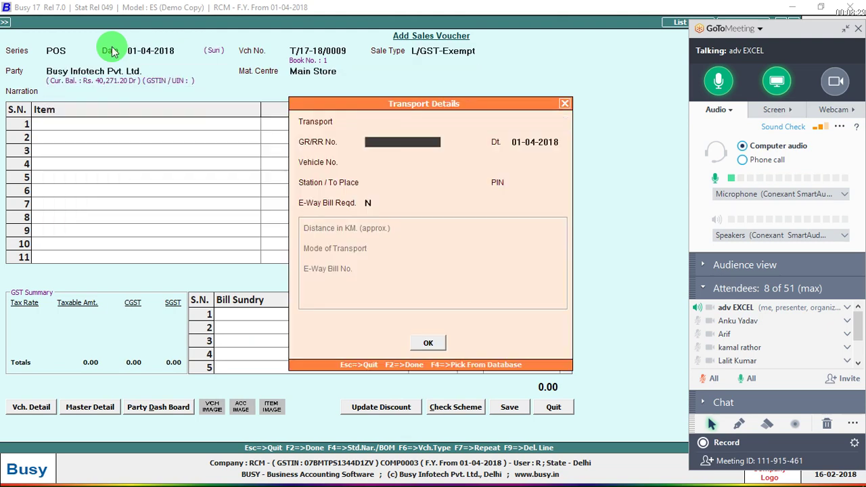
Skip the transport details and add ITEM-1 with quantity 1 and an amount of 10.50.
{"action": "key", "text": "Escape"}
{"action": "key", "text": "Return"}
{"action": "type", "text": "1"}
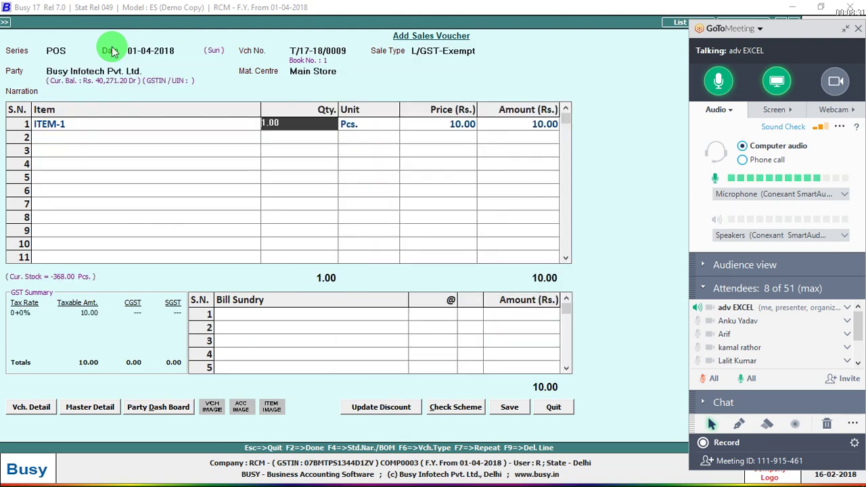
{"action": "key", "text": "Return"}
{"action": "key", "text": "Left"}
{"action": "key", "text": "Return"}
{"action": "key", "text": "Return"}
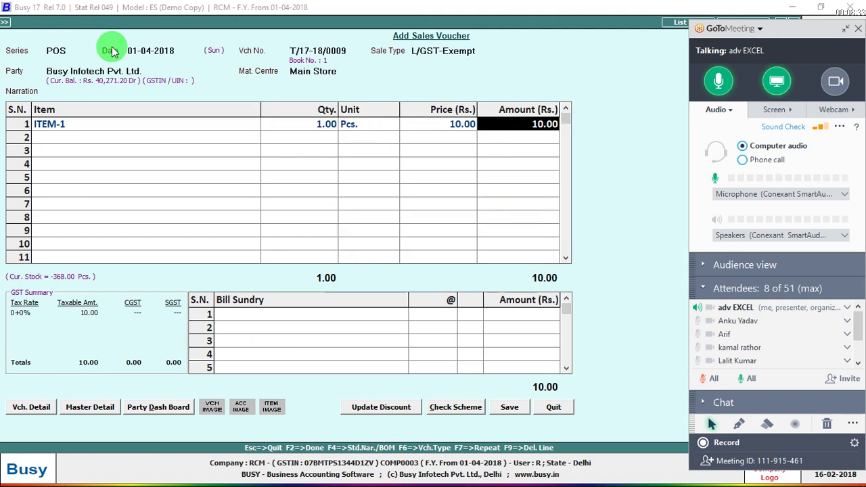
{"action": "type", "text": "10.5"}
{"action": "key", "text": "Return"}
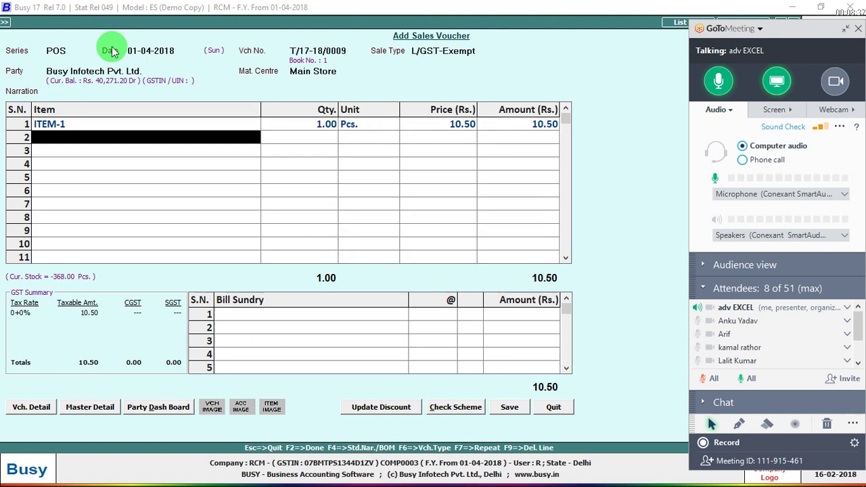
Change the amount of the ITEM-1 row to 10.90.
{"action": "key", "text": "Up"}
{"action": "key", "text": "Return"}
{"action": "key", "text": "Return"}
{"action": "key", "text": "Return"}
{"action": "key", "text": "Return"}
{"action": "type", "text": "10"}
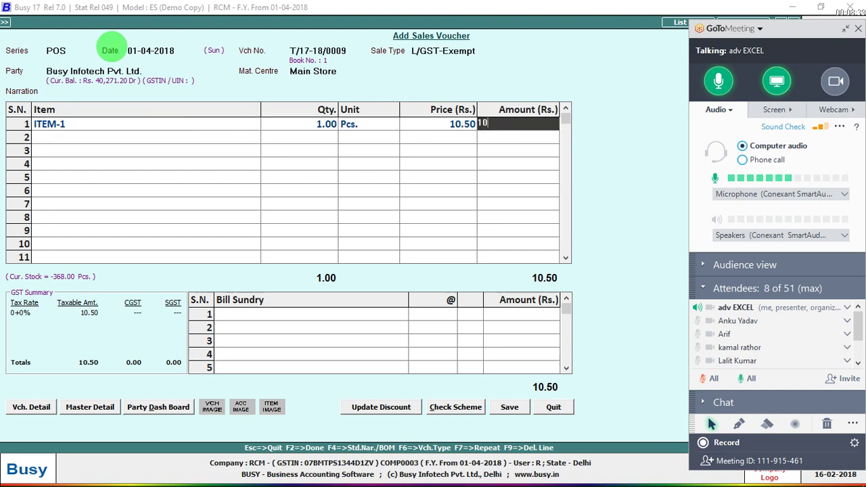
{"action": "type", "text": ".9"}
{"action": "key", "text": "Return"}
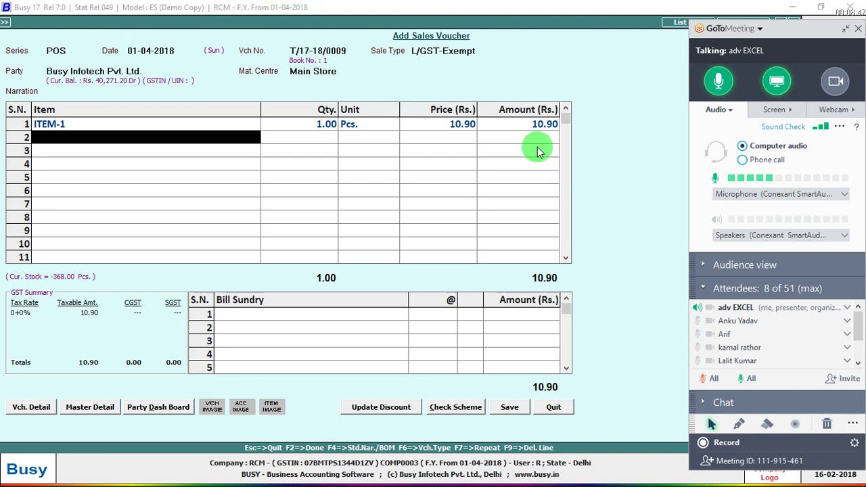
Bring up the save confirmation for the voucher and leave voucher entry without saving it.
{"action": "key", "text": "Return"}
{"action": "key", "text": "Return"}
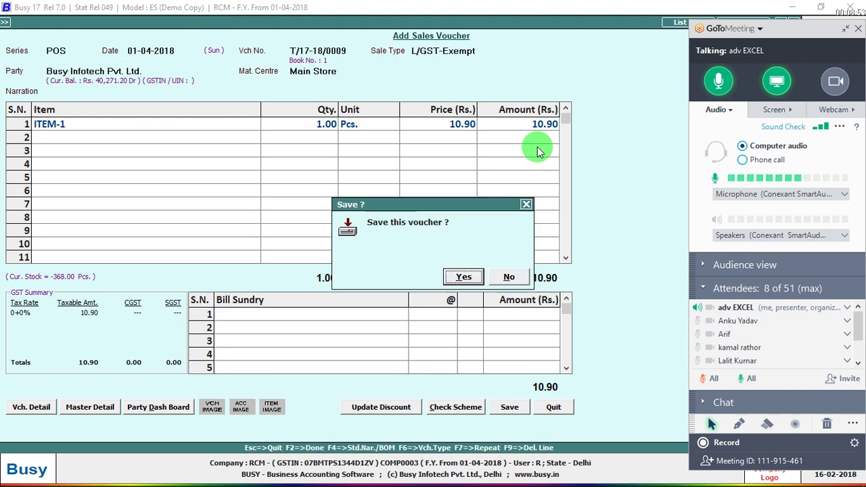
{"action": "key", "text": "Return"}
{"action": "key", "text": "Escape"}
{"action": "key", "text": "Escape"}
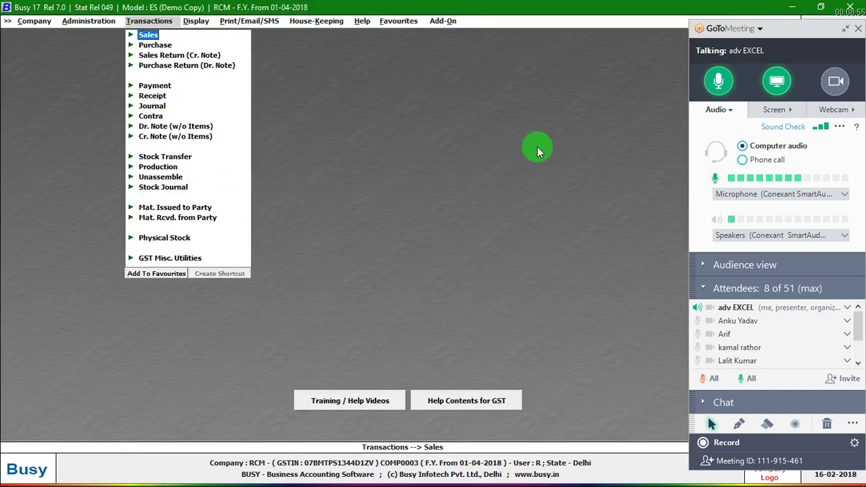
Open the voucher configuration of the Sales POS series and enable Auto Round off Final Amt.
{"action": "key", "text": "Left"}
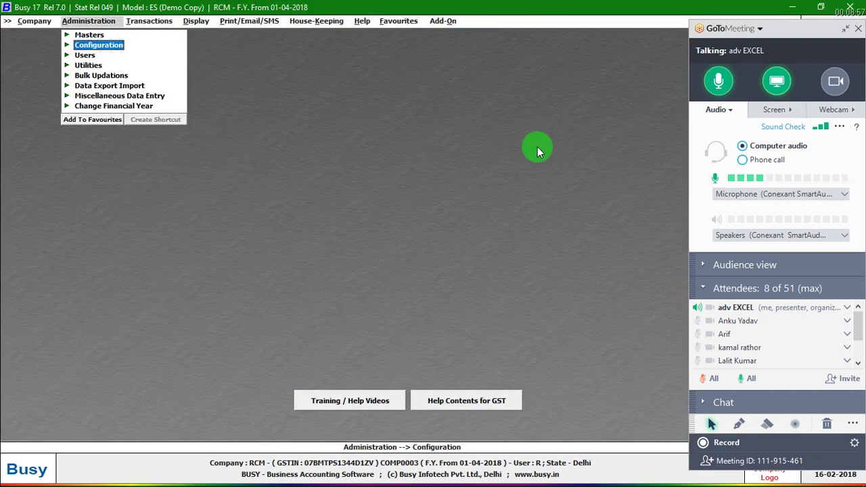
{"action": "key", "text": "Return"}
{"action": "key", "text": "Down"}
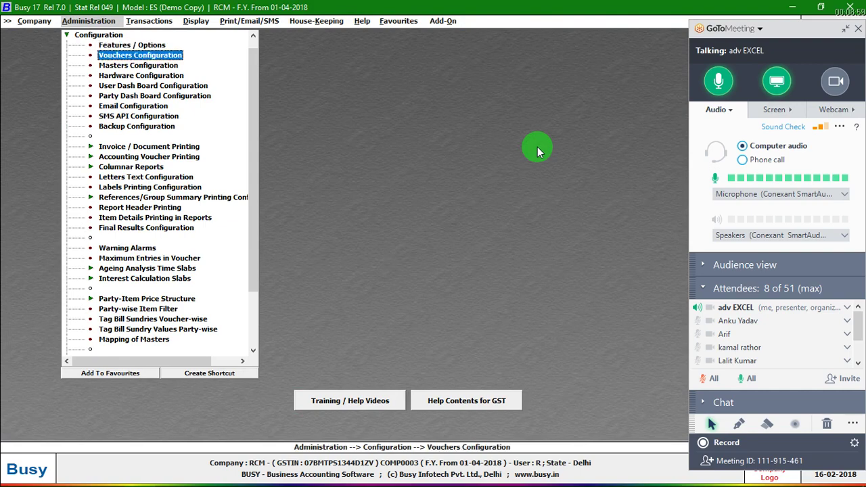
{"action": "key", "text": "Return"}
{"action": "key", "text": "Right"}
{"action": "key", "text": "Down"}
{"action": "key", "text": "Down"}
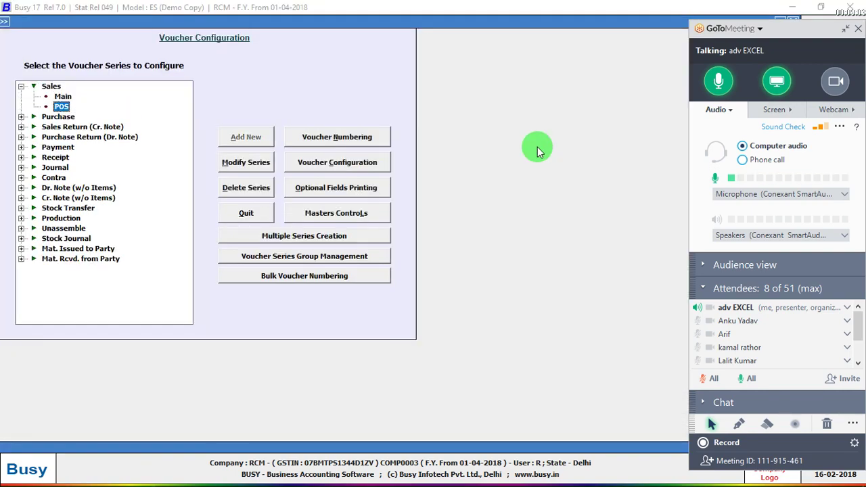
{"action": "left_click", "coordinate": [389, 154]}
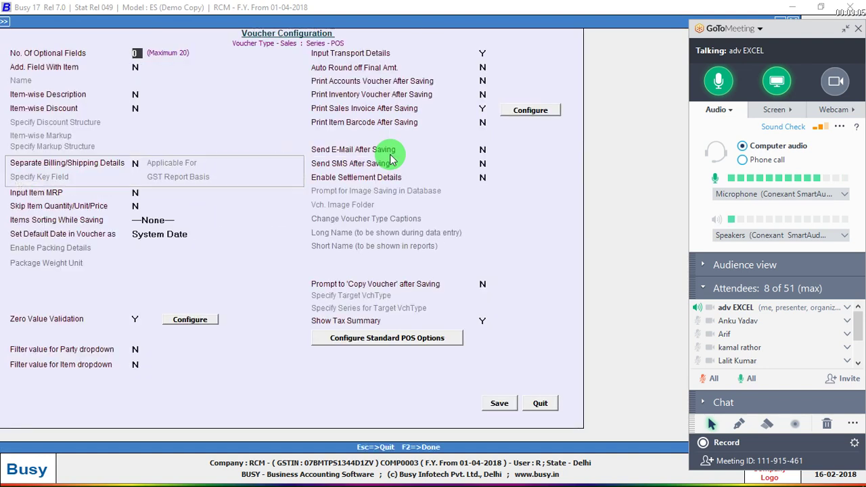
{"action": "left_click", "coordinate": [482, 67]}
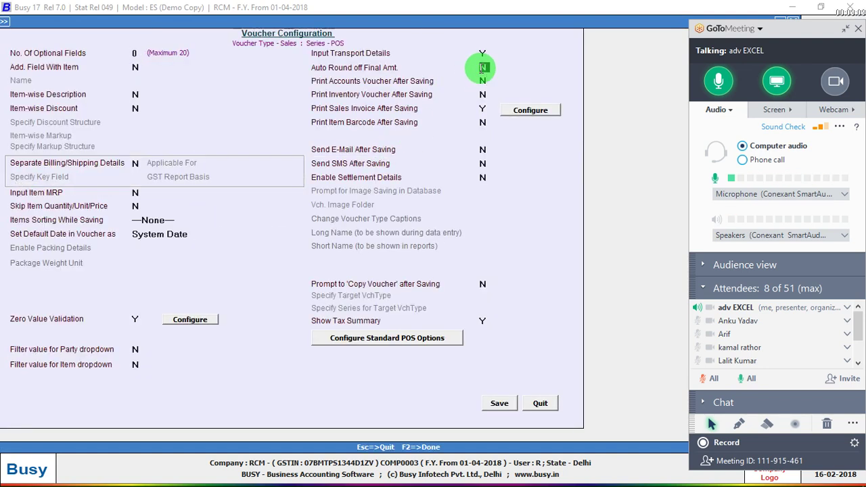
{"action": "key", "text": "y"}
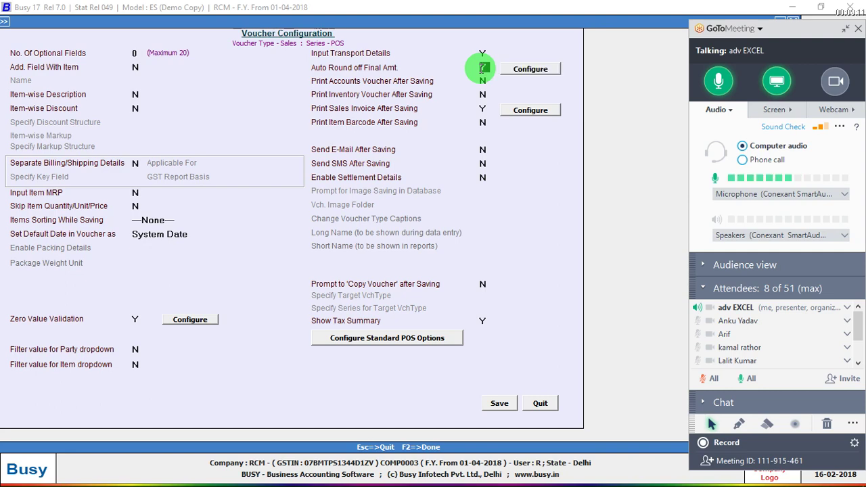
Configure automatic round-off with Rounded Off (+) as upper and Rounded Off (-) as lower bill sundry, asking before adding it, and save the configuration.
{"action": "left_click", "coordinate": [524, 70]}
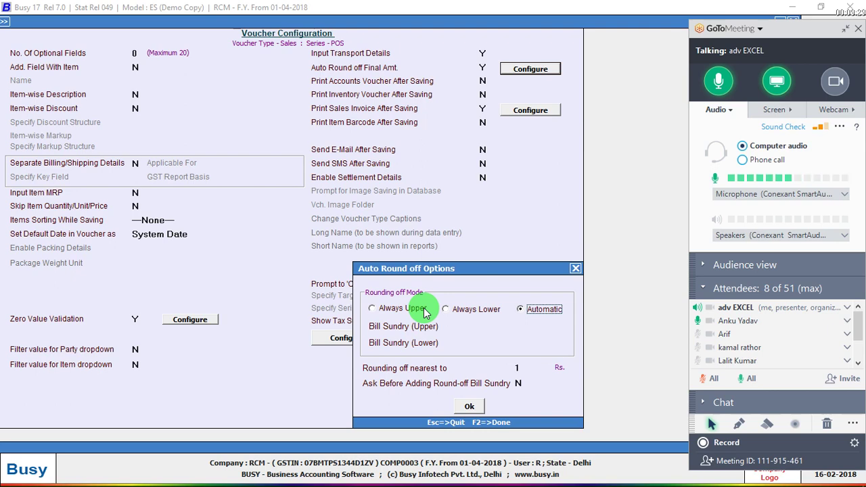
{"action": "left_click", "coordinate": [464, 327]}
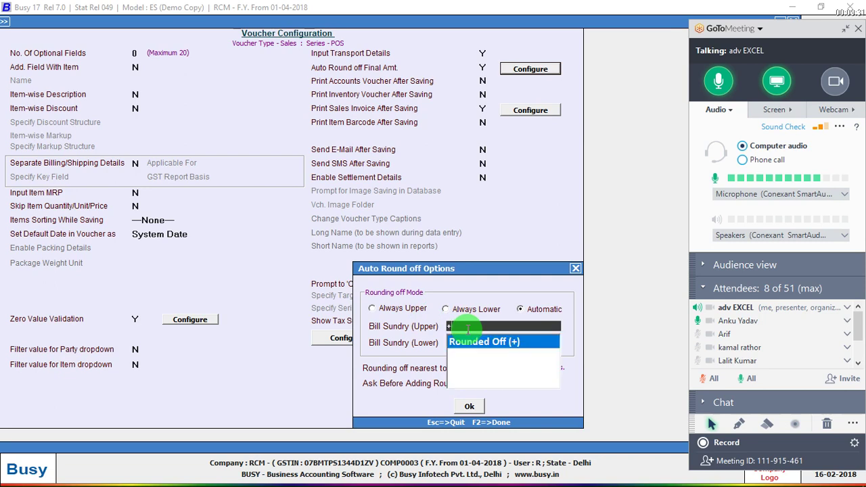
{"action": "key", "text": "Return"}
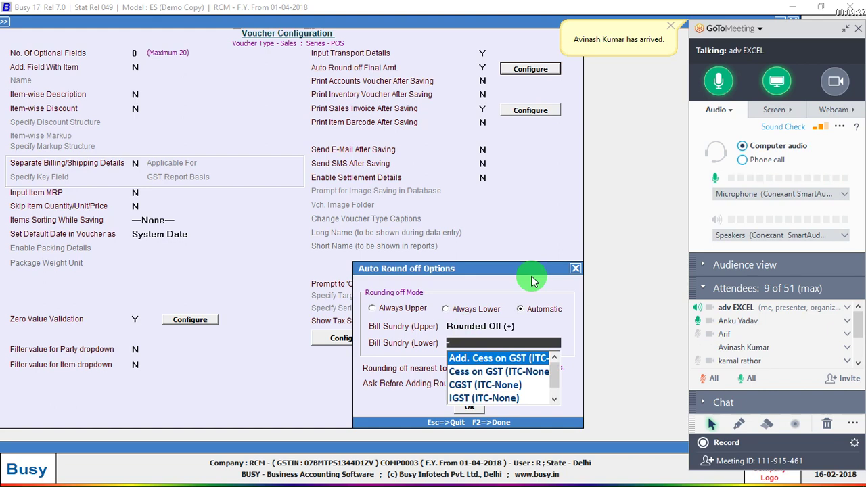
{"action": "type", "text": "rou"}
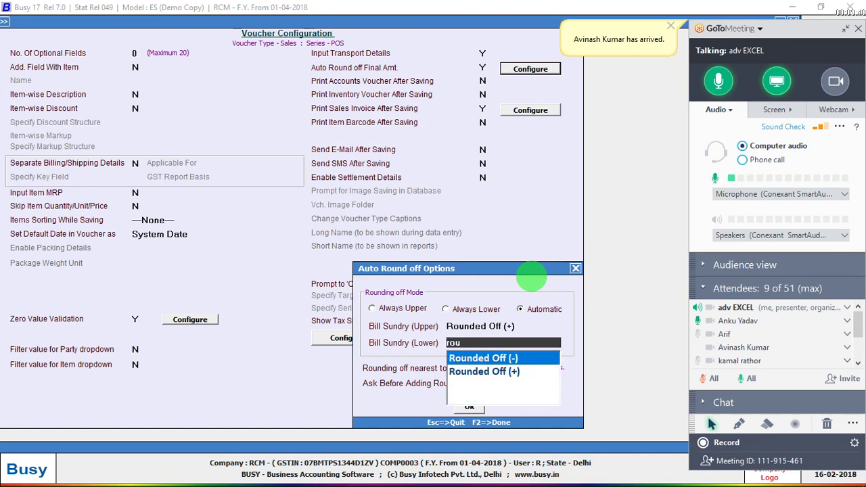
{"action": "key", "text": "Return"}
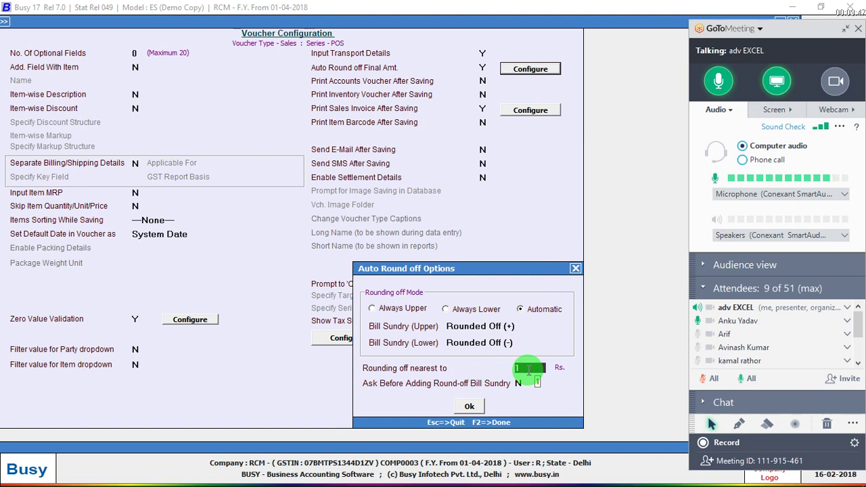
{"action": "key", "text": "Return"}
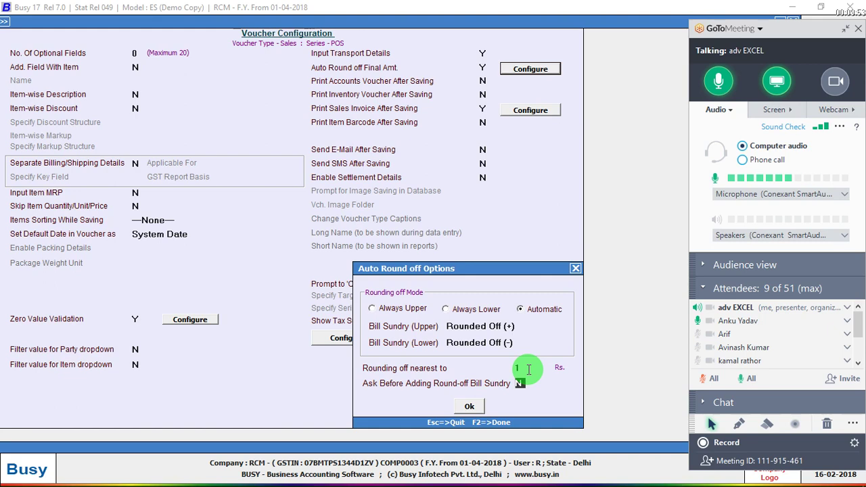
{"action": "key", "text": "Return"}
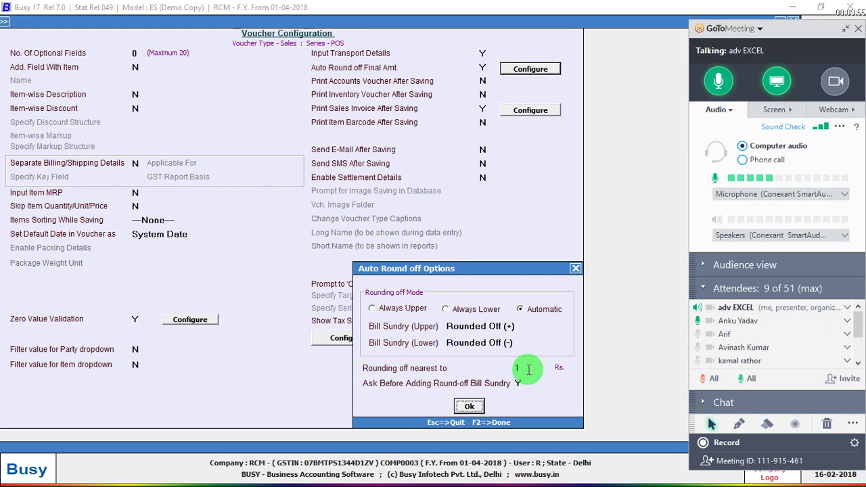
{"action": "key", "text": "Return"}
{"action": "left_click", "coordinate": [499, 403]}
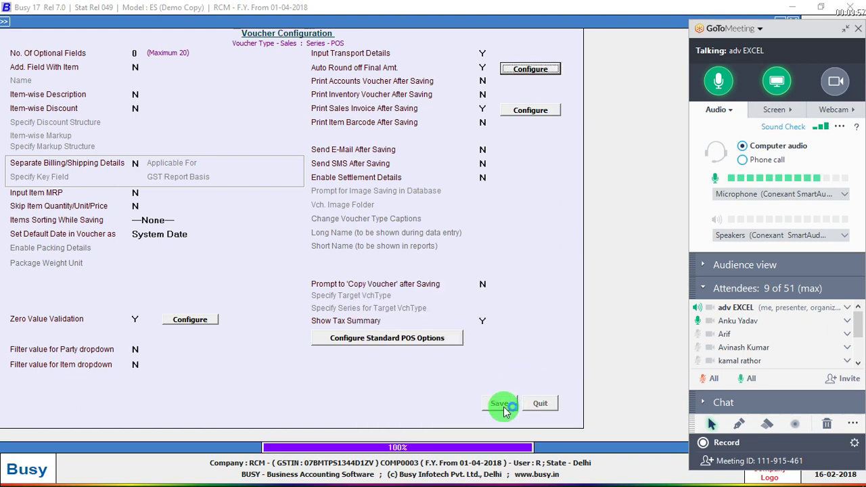
Start a new sales voucher in the POS series dated 01-04-2018 for Busy Infotech Pvt. Ltd. and go through to its transport details.
{"action": "key", "text": "Escape"}
{"action": "key", "text": "Right"}
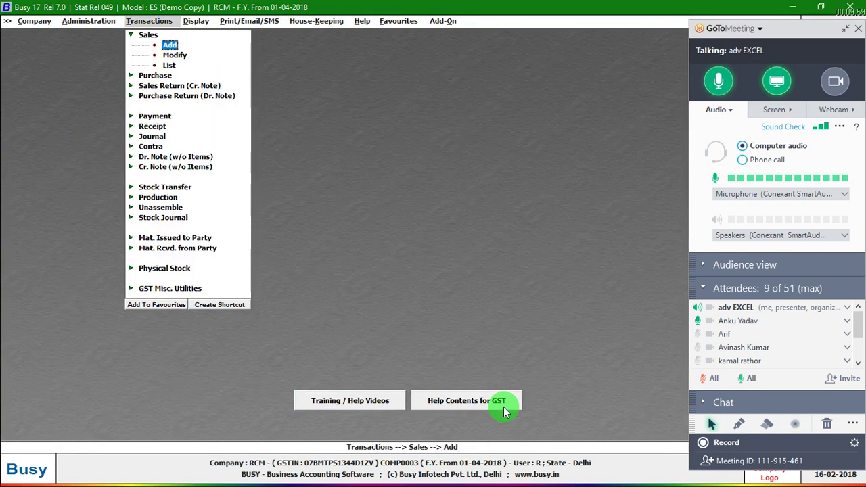
{"action": "key", "text": "Return"}
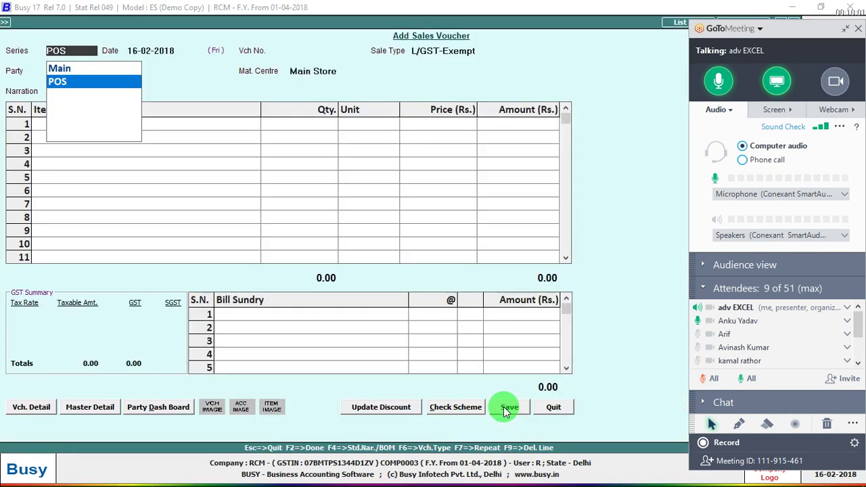
{"action": "key", "text": "Return"}
{"action": "key", "text": "Return"}
{"action": "key", "text": "Return"}
{"action": "type", "text": "1-4"}
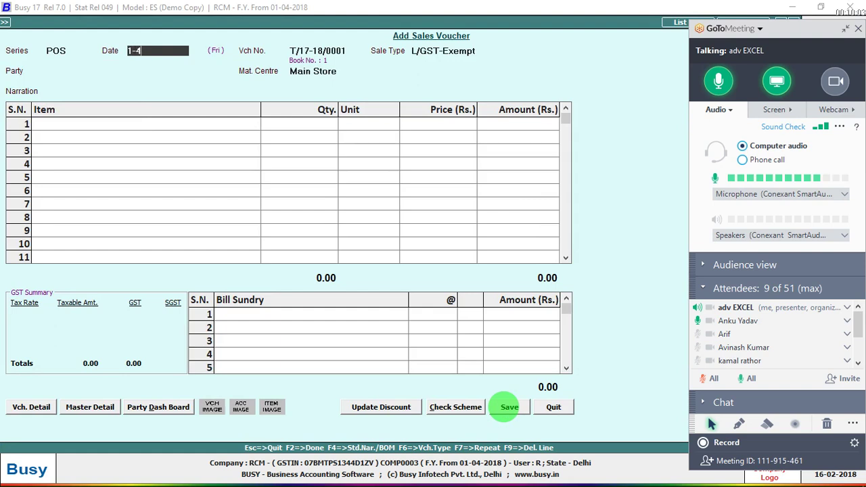
{"action": "key", "text": "Return"}
{"action": "key", "text": "Return"}
{"action": "key", "text": "Return"}
{"action": "key", "text": "Return"}
{"action": "key", "text": "Return"}
{"action": "key", "text": "Return"}
{"action": "key", "text": "Return"}
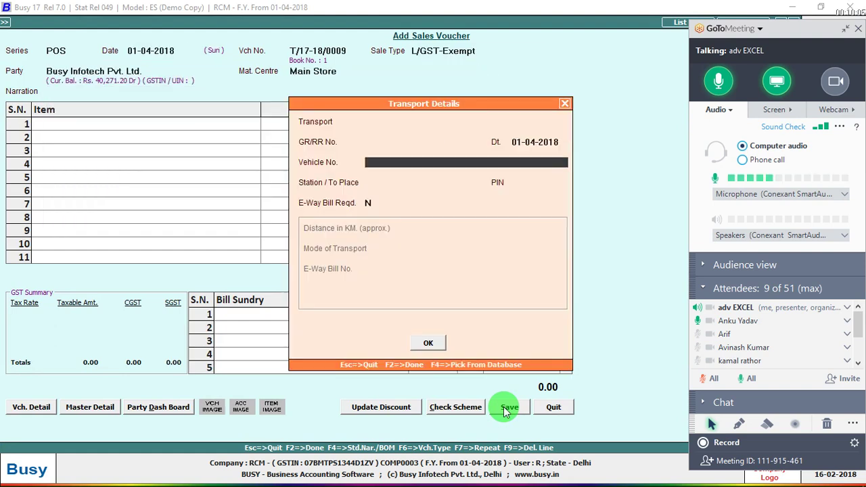
Close the transport details unfilled and add ITEM-1 with quantity 1 and an amount of 10.30.
{"action": "key", "text": "Escape"}
{"action": "key", "text": "Return"}
{"action": "type", "text": "1"}
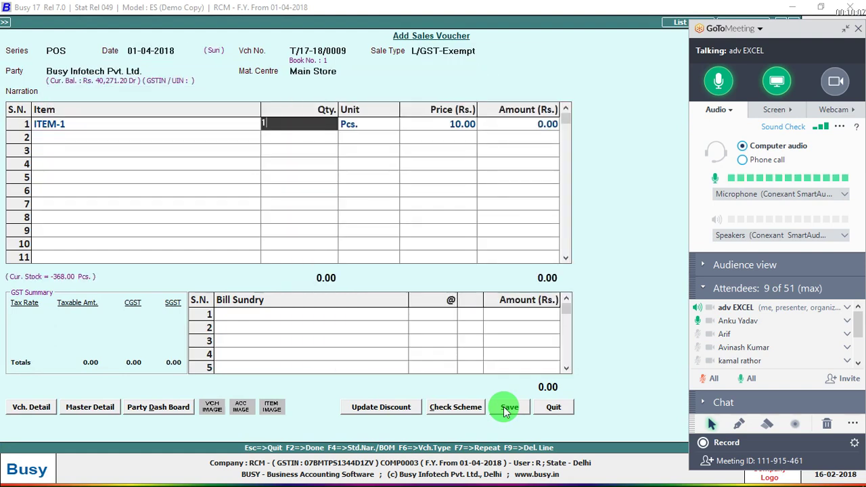
{"action": "key", "text": "Return"}
{"action": "key", "text": "Left"}
{"action": "key", "text": "Return"}
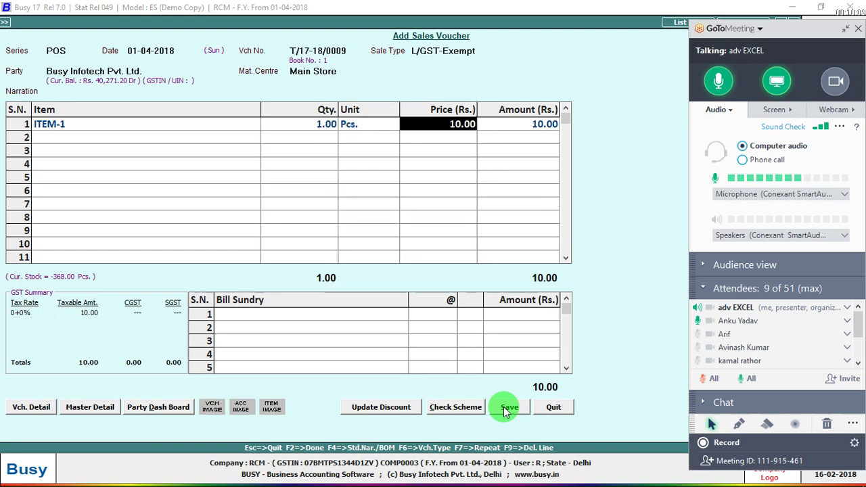
{"action": "key", "text": "Return"}
{"action": "type", "text": "."}
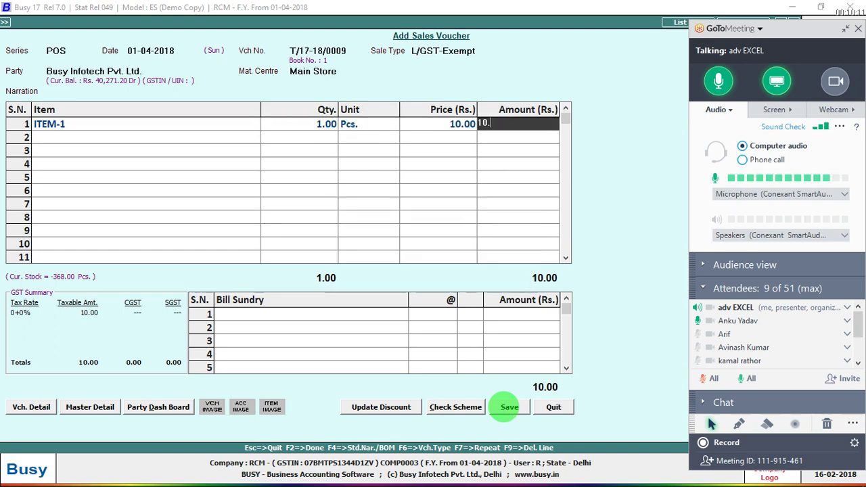
{"action": "type", "text": "30"}
{"action": "key", "text": "Return"}
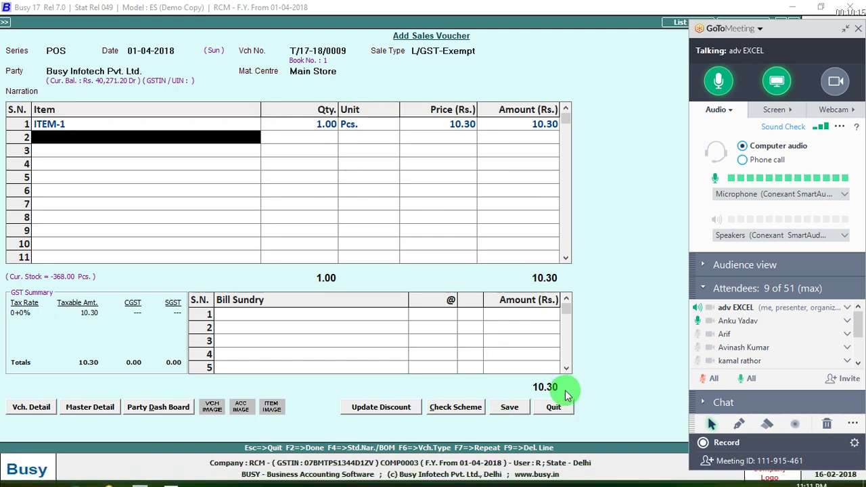
Save the sales voucher with the rounding-off bill sundry added, skip printing the invoice and leave voucher entry.
{"action": "left_click", "coordinate": [510, 407]}
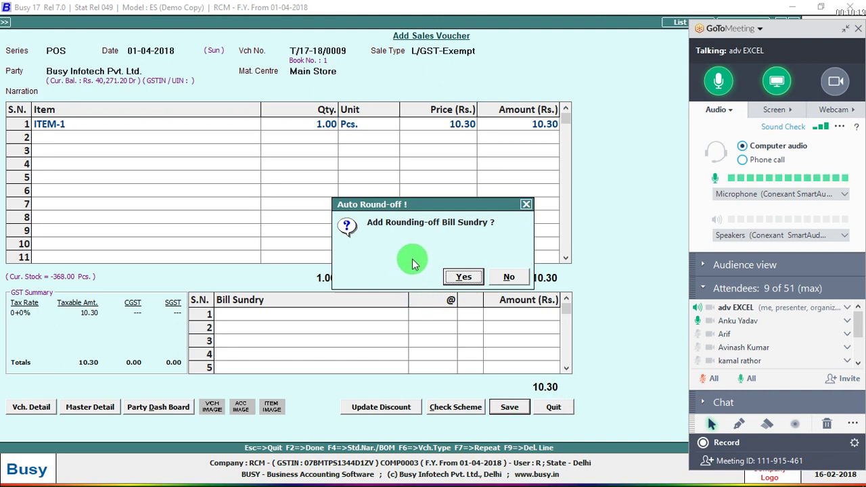
{"action": "left_click", "coordinate": [463, 276]}
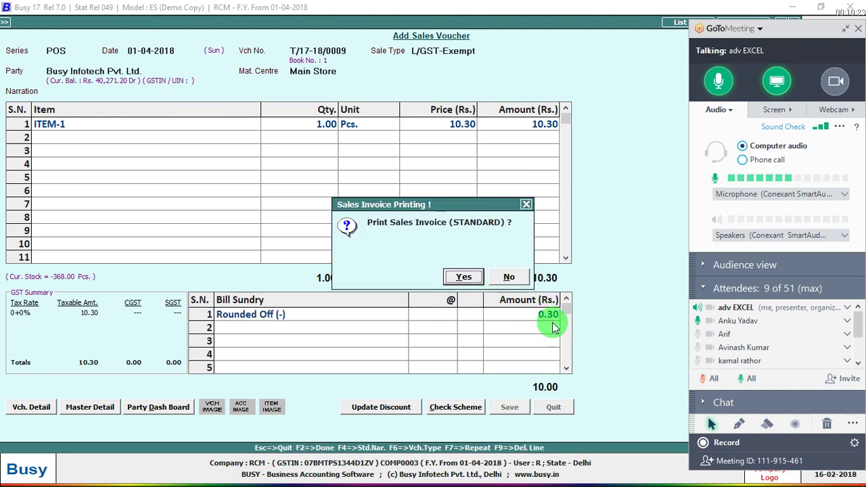
{"action": "left_click", "coordinate": [509, 279]}
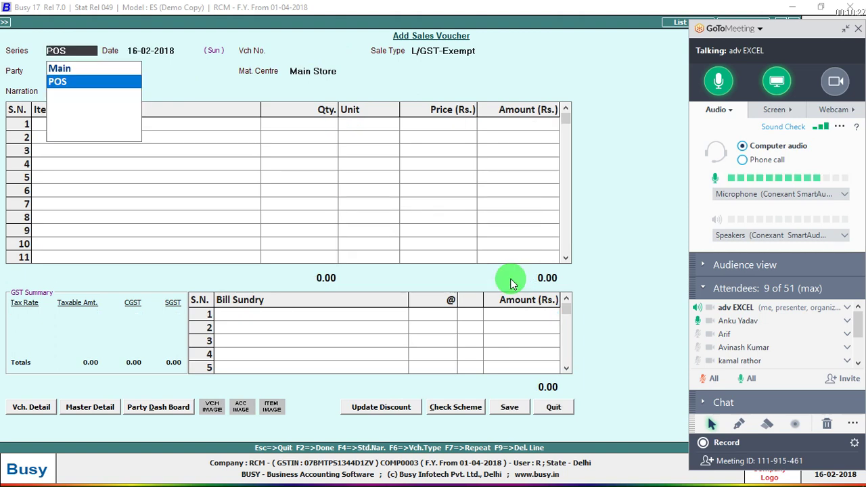
{"action": "key", "text": "Escape"}
{"action": "key", "text": "Escape"}
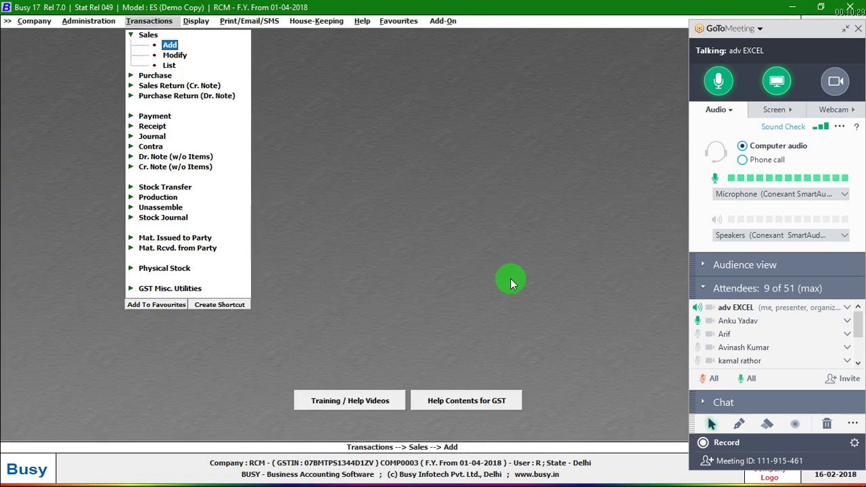
{"action": "key", "text": "Escape"}
{"action": "key", "text": "Left"}
{"action": "key", "text": "Right"}
{"action": "key", "text": "Return"}
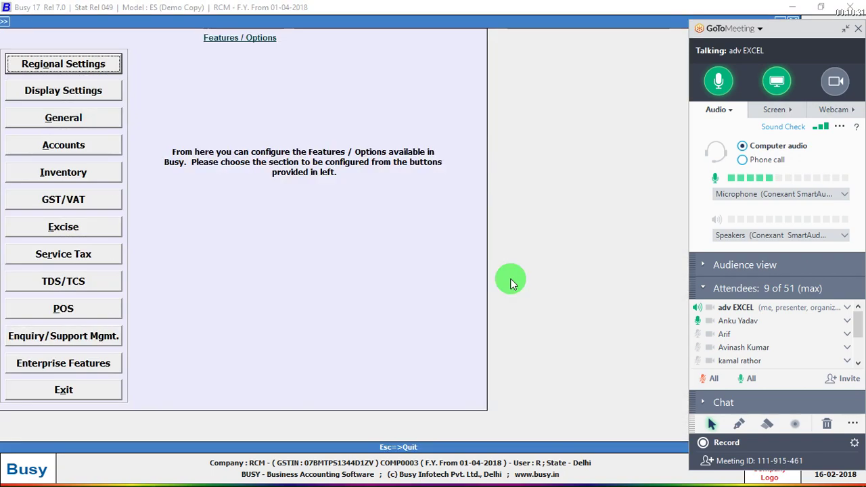
{"action": "key", "text": "Escape"}
Open the voucher configuration of the Sales POS series.
{"action": "key", "text": "Down"}
{"action": "key", "text": "Return"}
{"action": "key", "text": "Right"}
{"action": "key", "text": "Down"}
{"action": "key", "text": "Down"}
{"action": "key", "text": "Tab"}
{"action": "key", "text": "Tab"}
{"action": "key", "text": "Tab"}
{"action": "key", "text": "Tab"}
{"action": "key", "text": "Tab"}
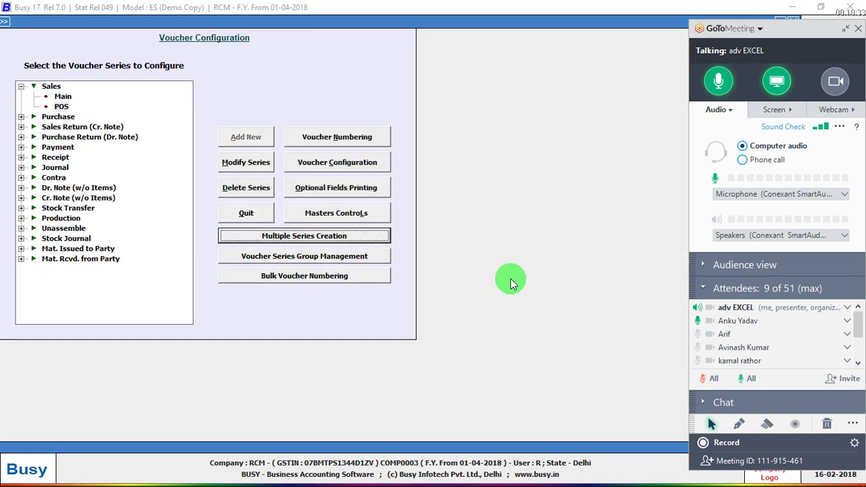
{"action": "key", "text": "shift+Tab"}
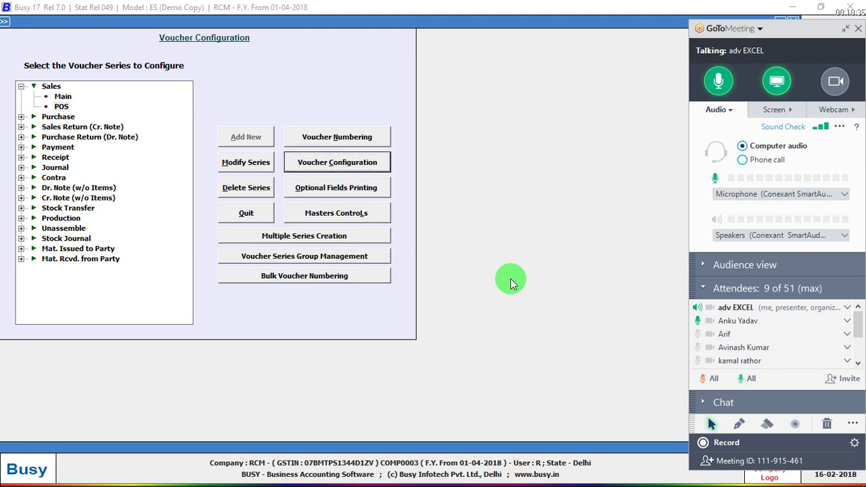
{"action": "key", "text": "Return"}
Set Ask Before Adding Round-off Bill Sundry to N in the auto round-off options and save the POS series configuration.
{"action": "left_click", "coordinate": [531, 69]}
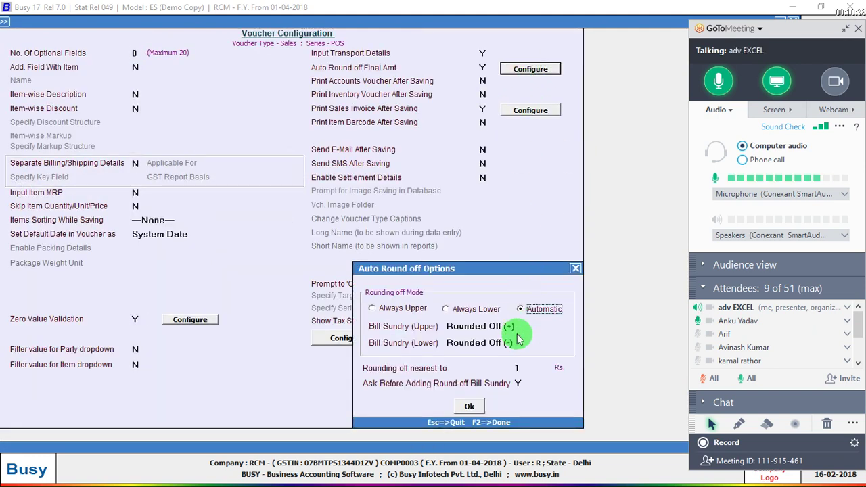
{"action": "left_click", "coordinate": [520, 383]}
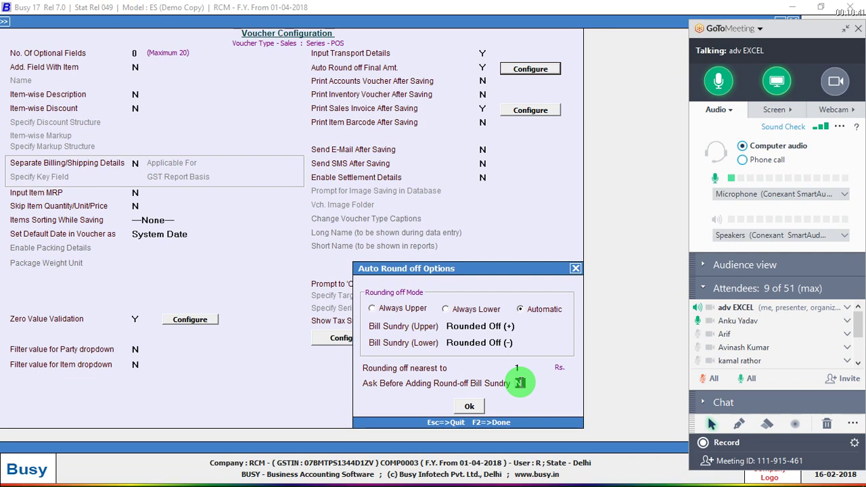
{"action": "key", "text": "Return"}
{"action": "key", "text": "Return"}
{"action": "key", "text": "F2"}
{"action": "key", "text": "Return"}
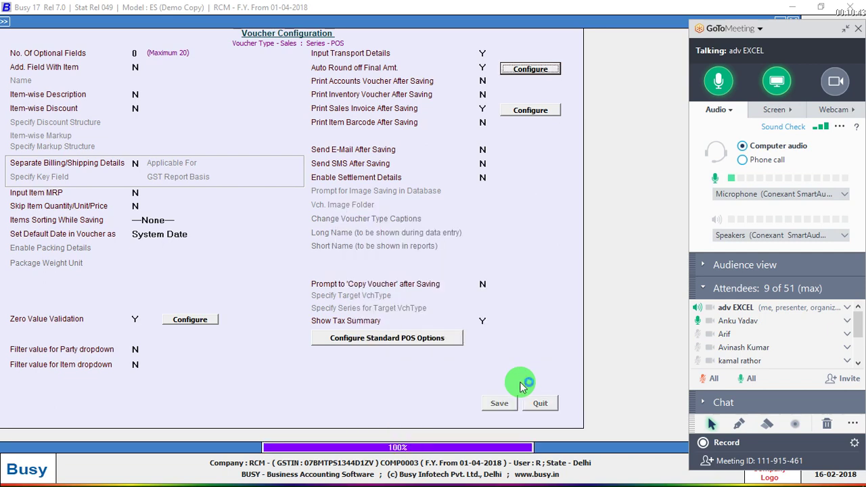
{"action": "key", "text": "Escape"}
Start a new sales voucher in the POS series dated 01-04-2018 with sale type L/GST-Exempt for Busy Infotech Pvt. Ltd.
{"action": "key", "text": "alt+t"}
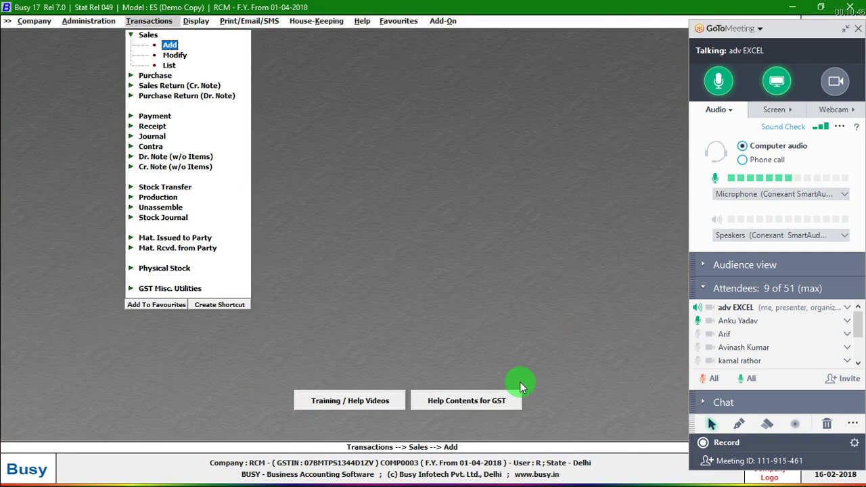
{"action": "key", "text": "Return"}
{"action": "key", "text": "Return"}
{"action": "key", "text": "Return"}
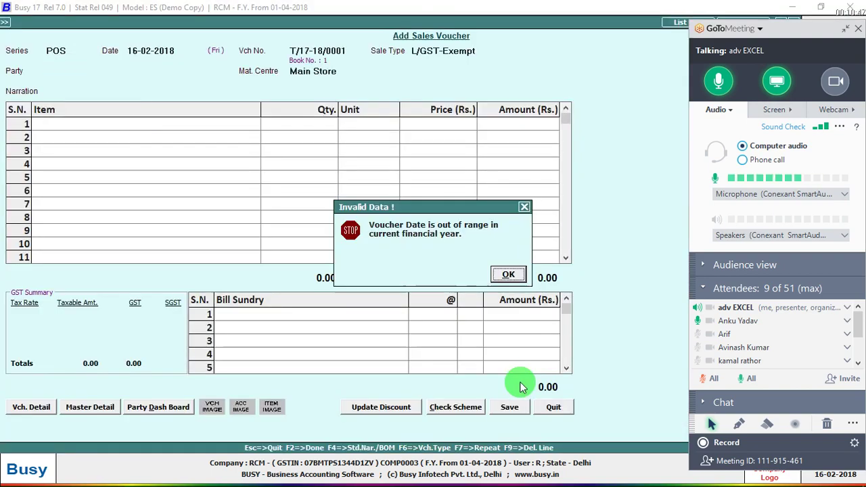
{"action": "key", "text": "Return"}
{"action": "type", "text": "1-04"}
{"action": "key", "text": "Return"}
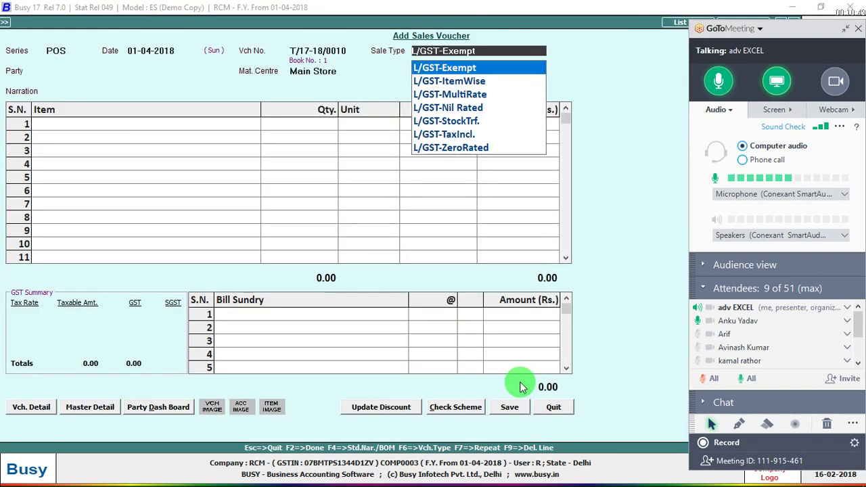
{"action": "key", "text": "Return"}
{"action": "key", "text": "Return"}
{"action": "key", "text": "Return"}
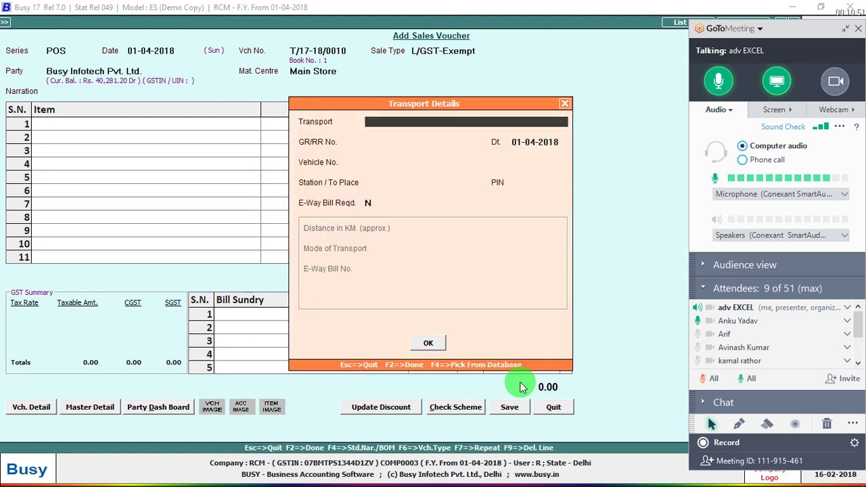
Leave the transport details unfilled and choose ITEM-1 as the voucher's first item.
{"action": "key", "text": "Return"}
{"action": "key", "text": "Return"}
{"action": "key", "text": "Return"}
{"action": "key", "text": "Return"}
{"action": "key", "text": "Return"}
{"action": "key", "text": "Return"}
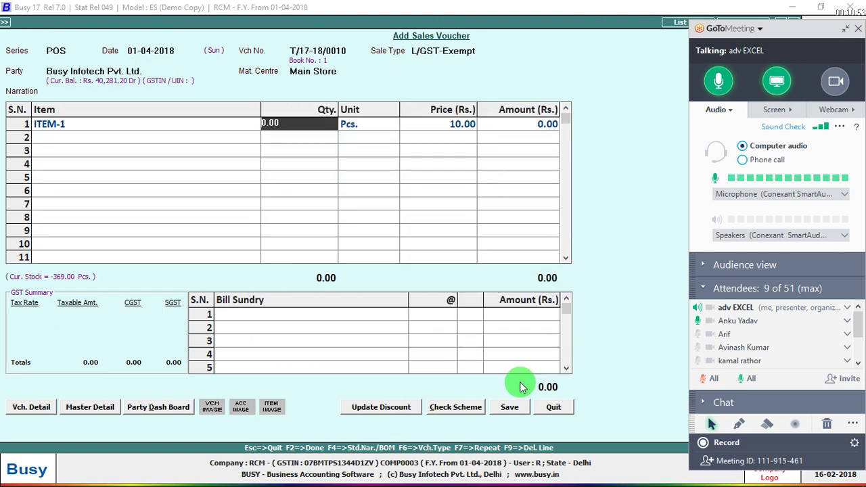
Enter quantity 1 and an amount of 10.59 for ITEM-1.
{"action": "type", "text": "1"}
{"action": "key", "text": "Return"}
{"action": "key", "text": "Return"}
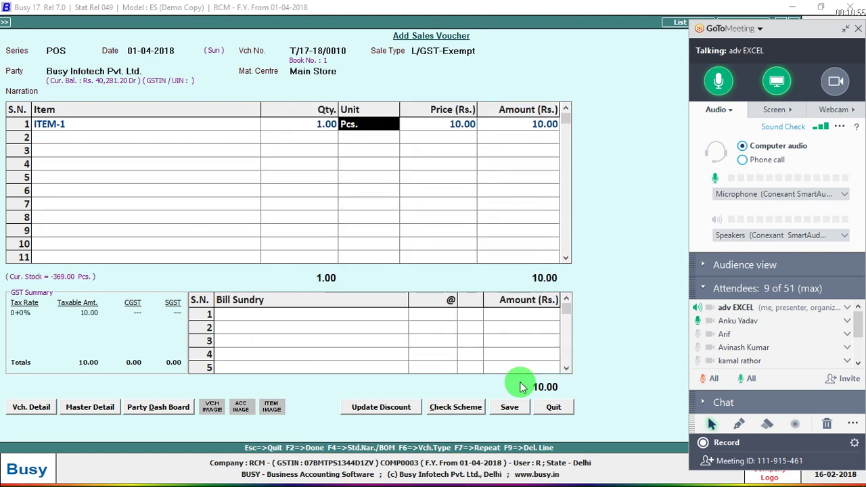
{"action": "key", "text": "Return"}
{"action": "key", "text": "Return"}
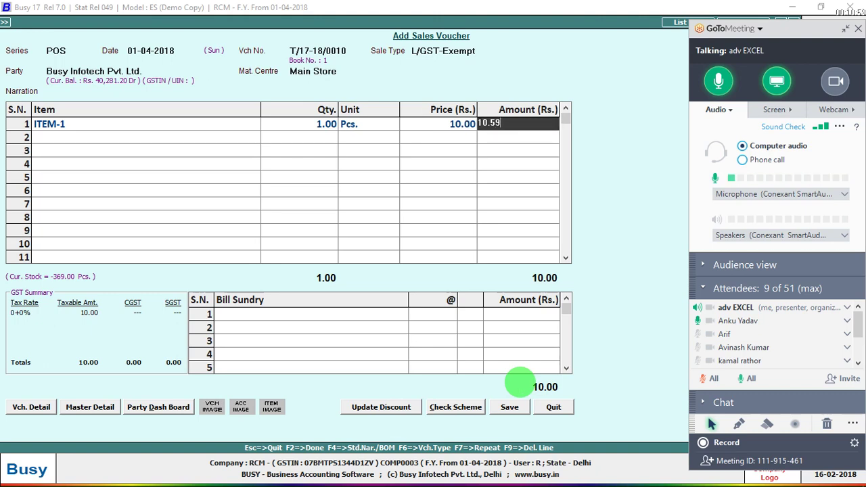
{"action": "type", "text": ".59"}
{"action": "key", "text": "Return"}
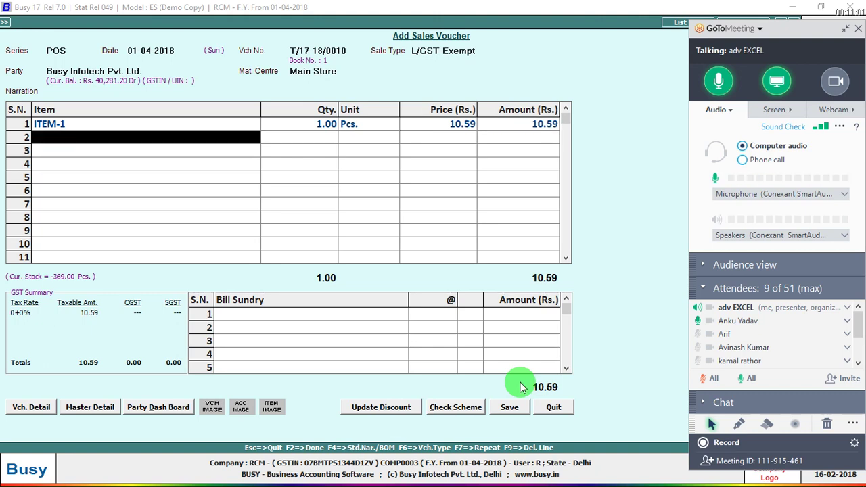
Save the sales voucher without printing the invoice and leave voucher entry.
{"action": "left_click", "coordinate": [517, 412]}
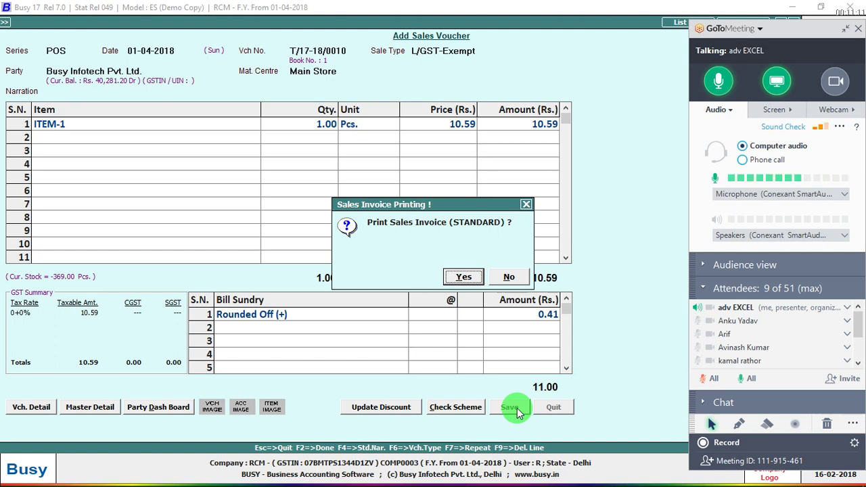
{"action": "key", "text": "n"}
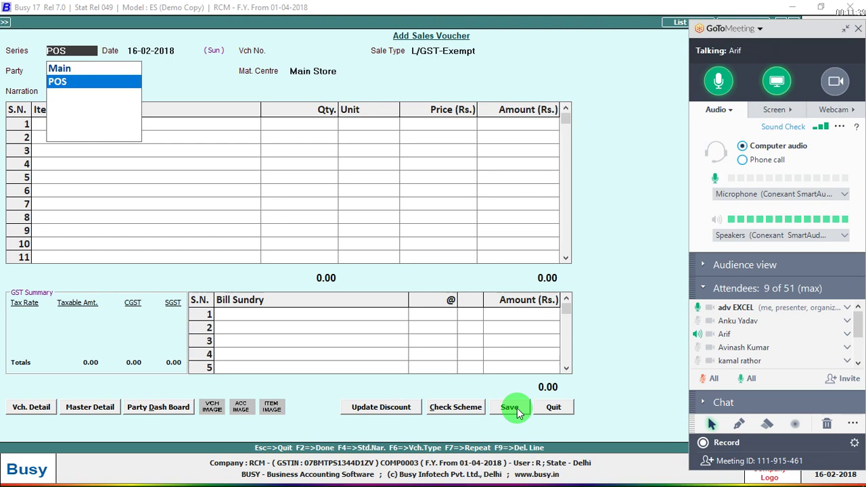
{"action": "key", "text": "Escape"}
{"action": "key", "text": "Escape"}
Open the voucher configuration of the Sales Main series and enable Auto Round off Final Amt.
{"action": "key", "text": "Left"}
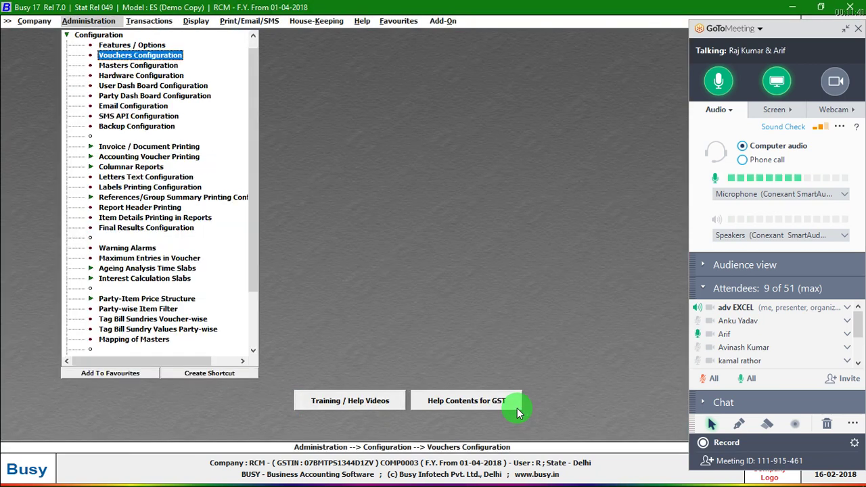
{"action": "key", "text": "Return"}
{"action": "key", "text": "Down"}
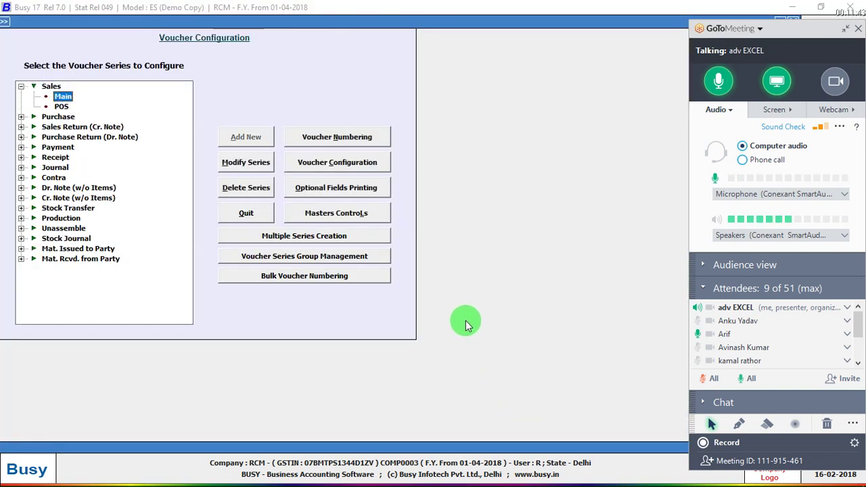
{"action": "left_click", "coordinate": [355, 162]}
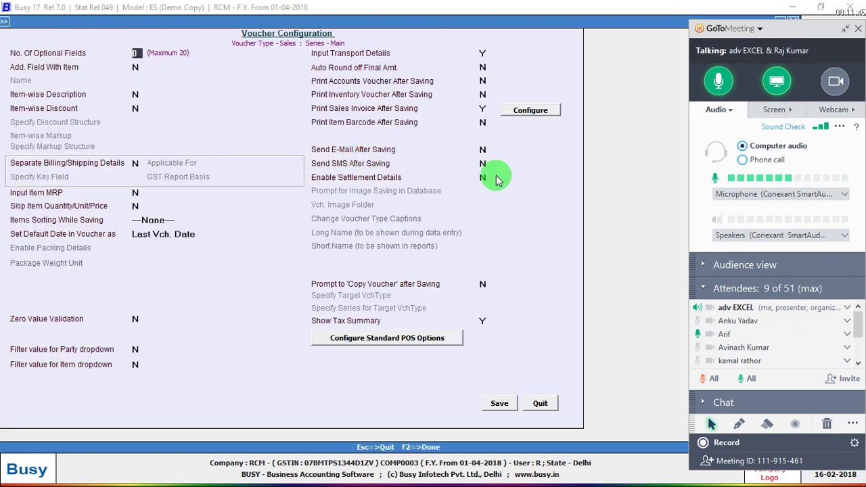
{"action": "left_click", "coordinate": [484, 68]}
{"action": "key", "text": "Return"}
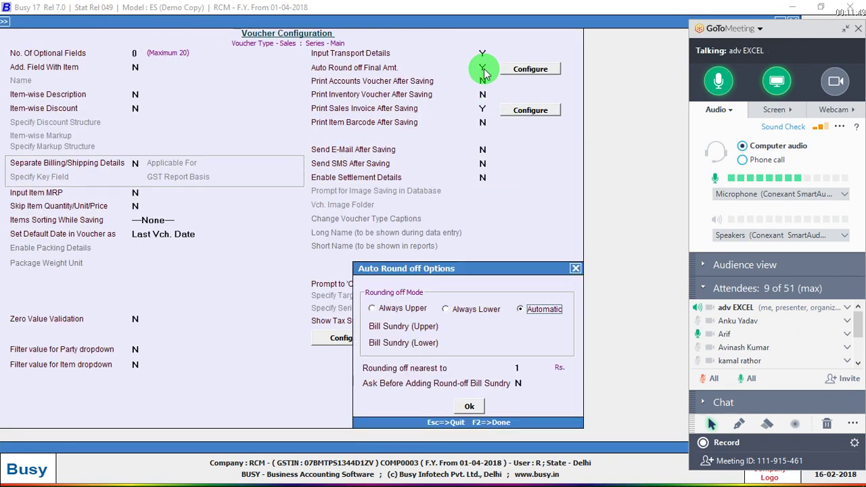
Try automatic round-off for the Main series with Rounded Off (+) as upper and Rounded Off (-) as lower bill sundry, and quit the configuration.
{"action": "key", "text": "Return"}
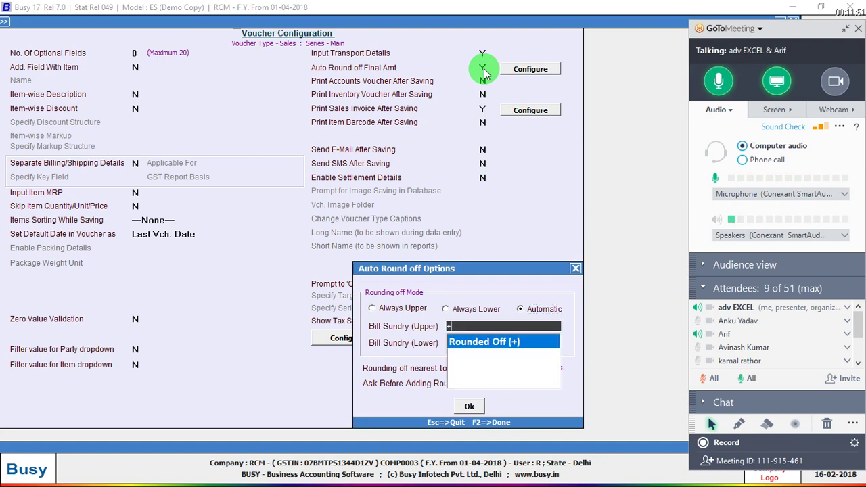
{"action": "key", "text": "Return"}
{"action": "key", "text": "Return"}
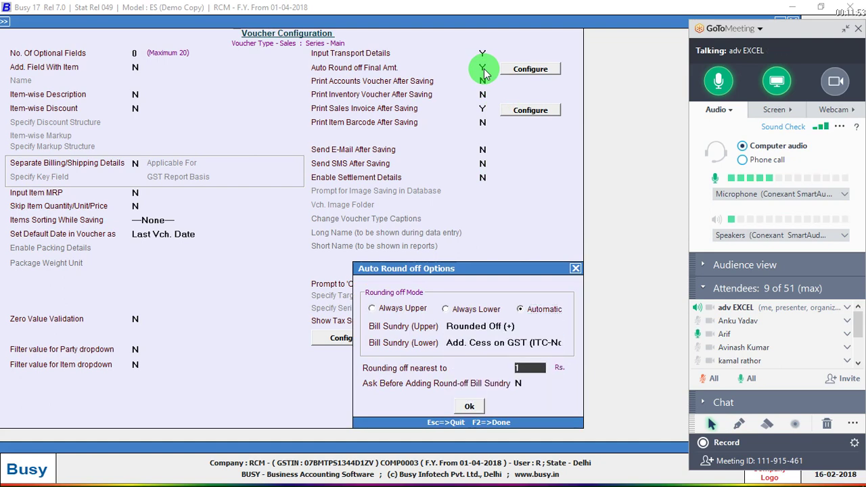
{"action": "key", "text": "Up"}
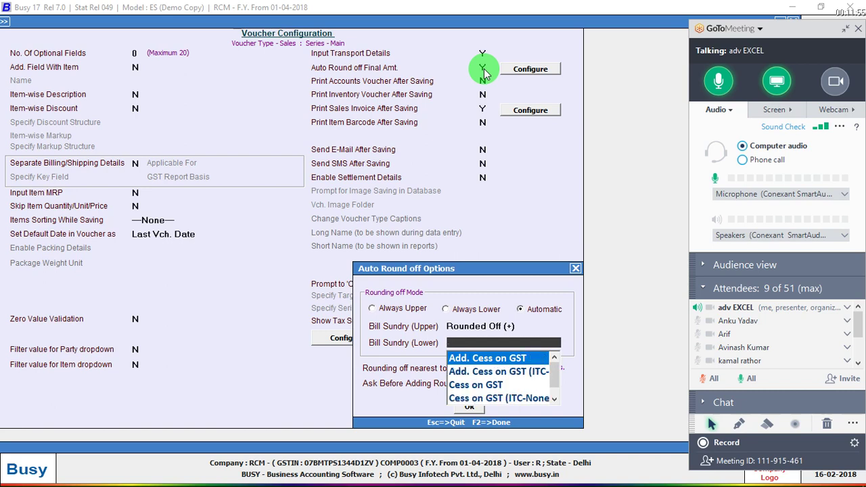
{"action": "type", "text": "ro"}
{"action": "key", "text": "Return"}
{"action": "key", "text": "Return"}
{"action": "key", "text": "Return"}
{"action": "key", "text": "Return"}
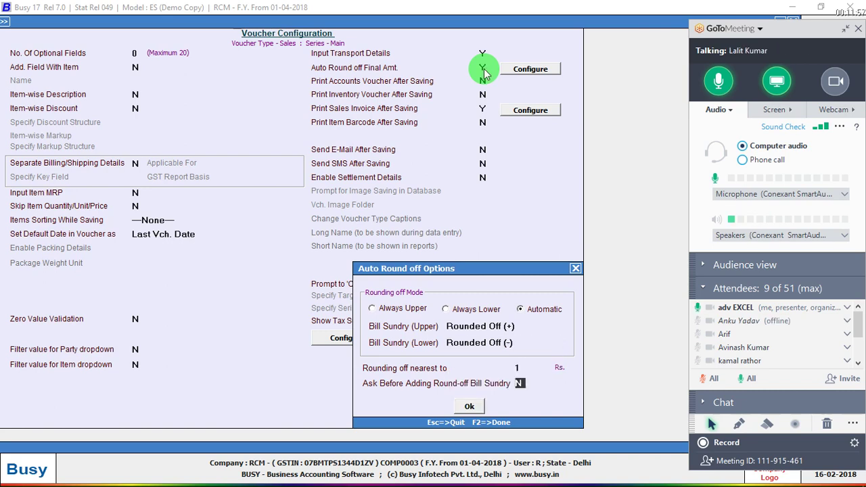
{"action": "key", "text": "Escape"}
{"action": "key", "text": "Return"}
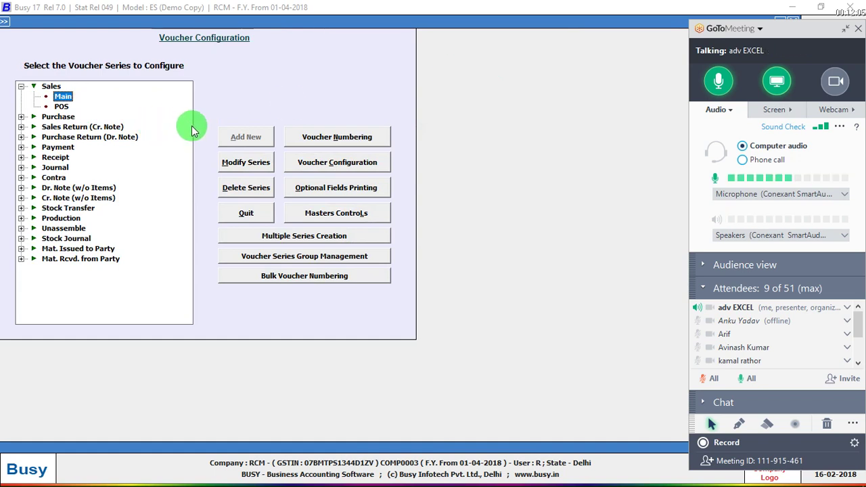
Review the voucher configuration of the Sales POS series and close it without changes.
{"action": "left_click", "coordinate": [64, 107]}
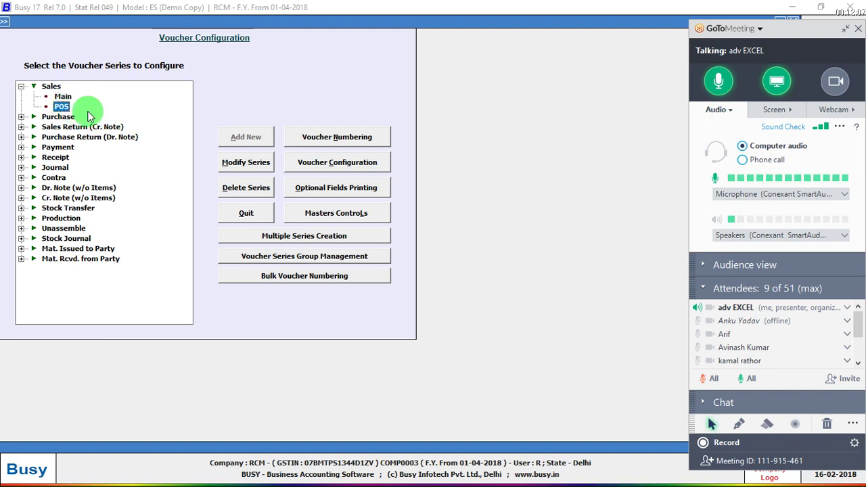
{"action": "left_click", "coordinate": [339, 170]}
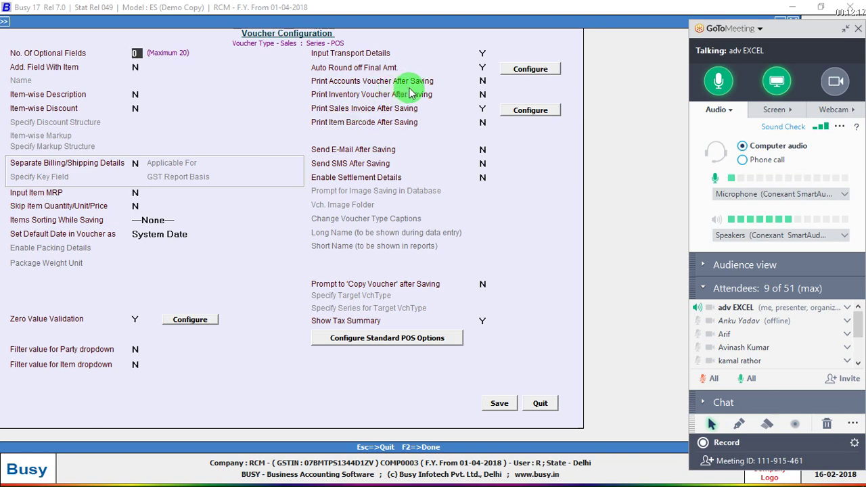
{"action": "key", "text": "Escape"}
{"action": "key", "text": "Escape"}
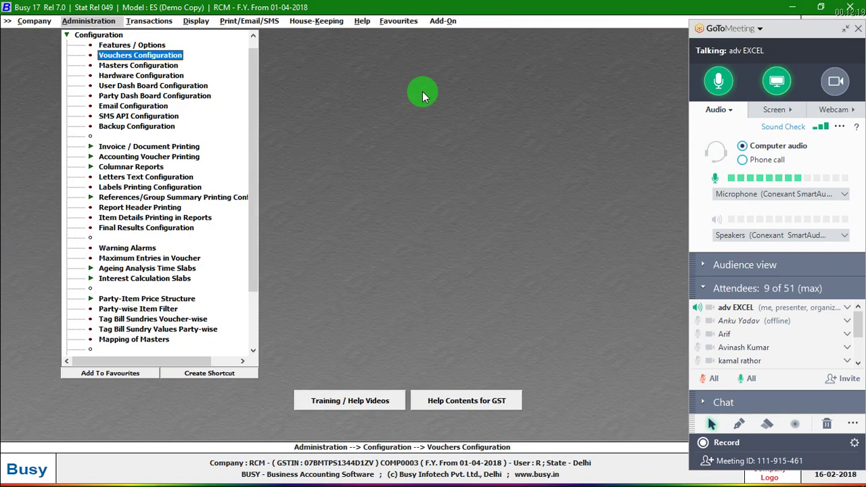
Open the latest sales voucher of the POS series for modification.
{"action": "key", "text": "Escape"}
{"action": "key", "text": "Right"}
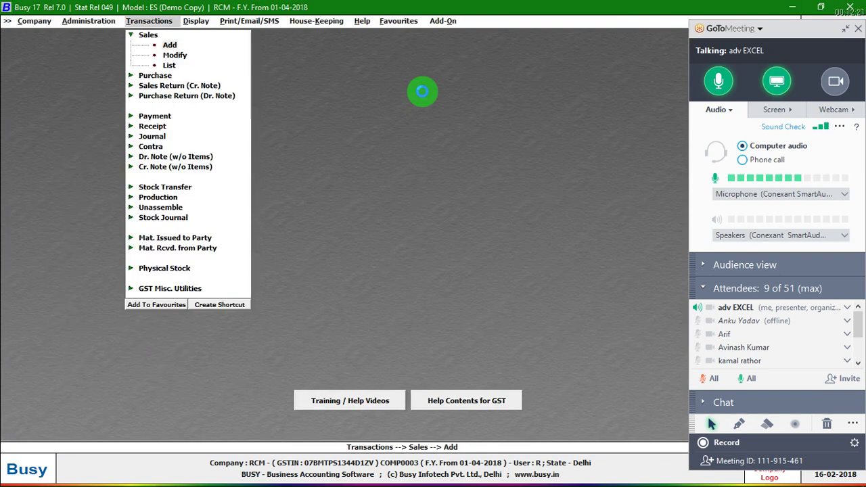
{"action": "key", "text": "Return"}
{"action": "key", "text": "Escape"}
{"action": "key", "text": "Down"}
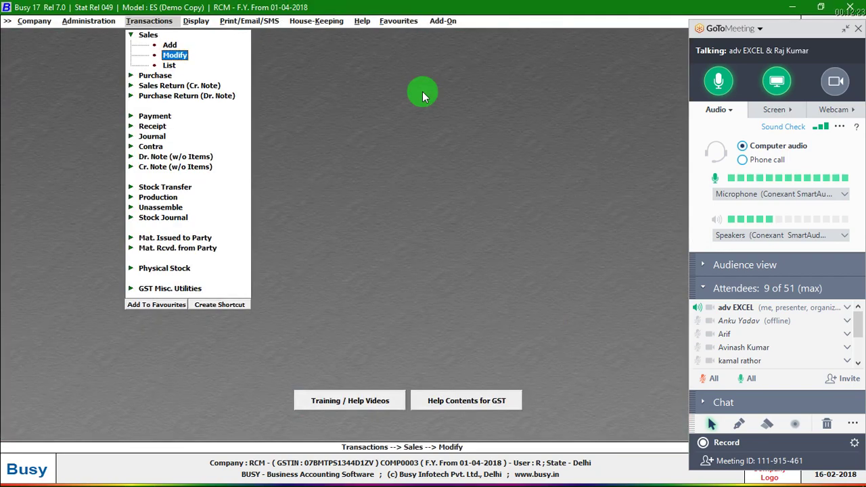
{"action": "key", "text": "Return"}
{"action": "key", "text": "Return"}
{"action": "key", "text": "Return"}
{"action": "key", "text": "Down"}
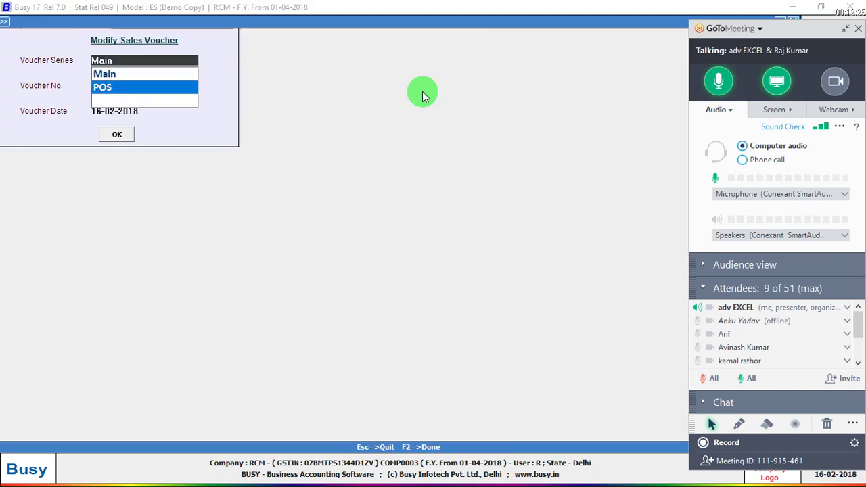
{"action": "key", "text": "Return"}
{"action": "key", "text": "Return"}
{"action": "key", "text": "Return"}
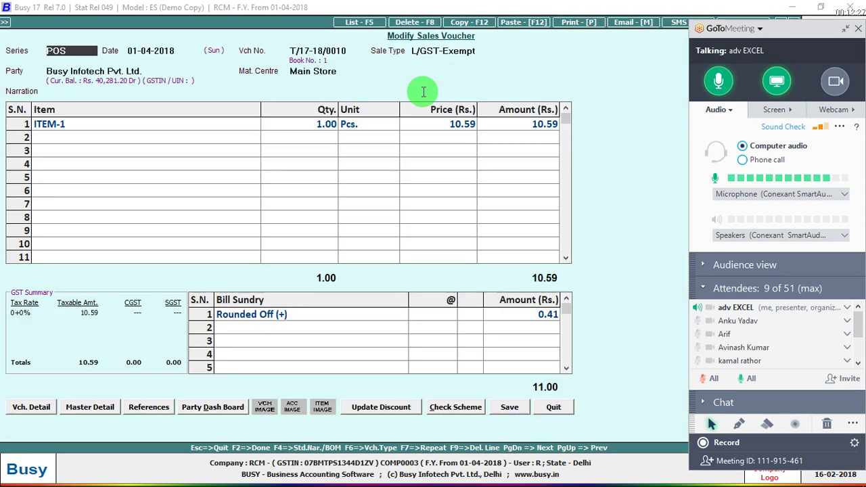
Save the POS sales voucher without printing the sales invoice and leave voucher modification.
{"action": "key", "text": "F2"}
{"action": "key", "text": "y"}
{"action": "key", "text": "y"}
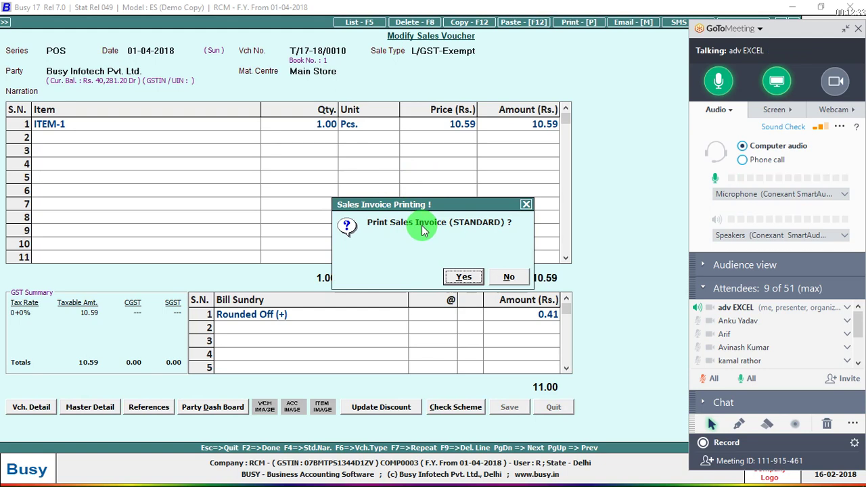
{"action": "key", "text": "n"}
{"action": "key", "text": "Escape"}
Start a new purchase voucher in the Main series dated 01-04-2018 with voucher number 6.
{"action": "key", "text": "Down"}
{"action": "key", "text": "Down"}
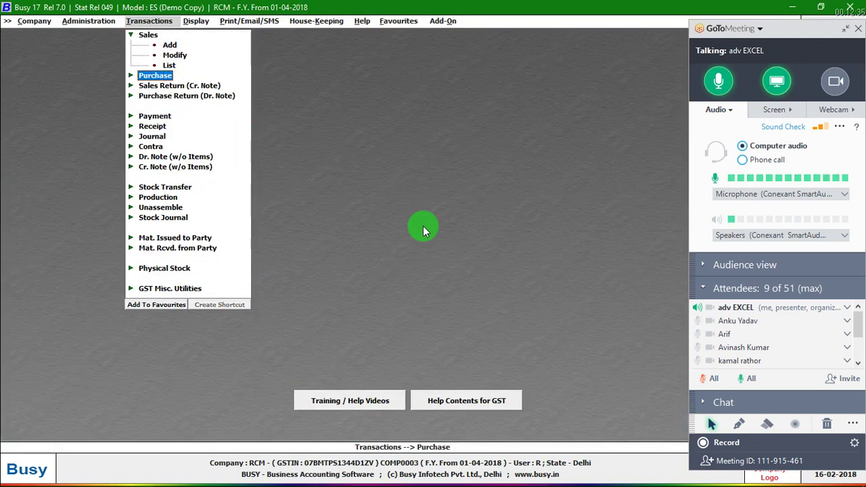
{"action": "key", "text": "Return"}
{"action": "key", "text": "Down"}
{"action": "key", "text": "Return"}
{"action": "key", "text": "Escape"}
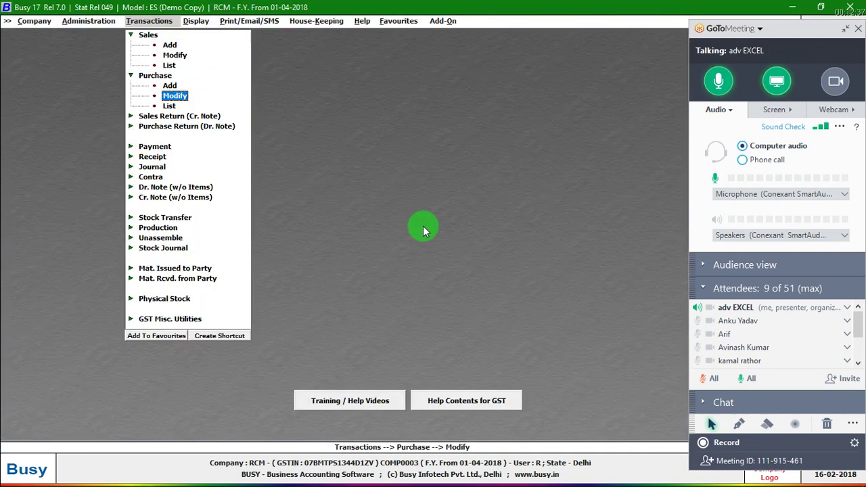
{"action": "key", "text": "Up"}
{"action": "key", "text": "Return"}
{"action": "key", "text": "Return"}
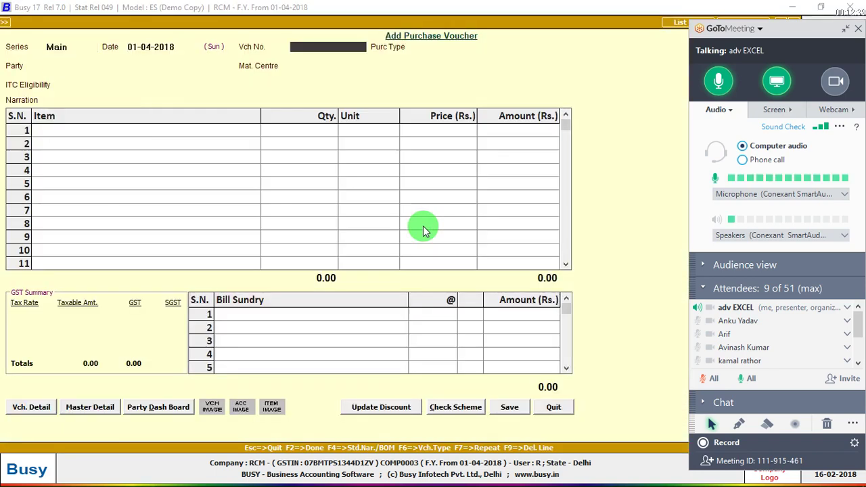
{"action": "key", "text": "Return"}
{"action": "type", "text": "n6"}
{"action": "key", "text": "Return"}
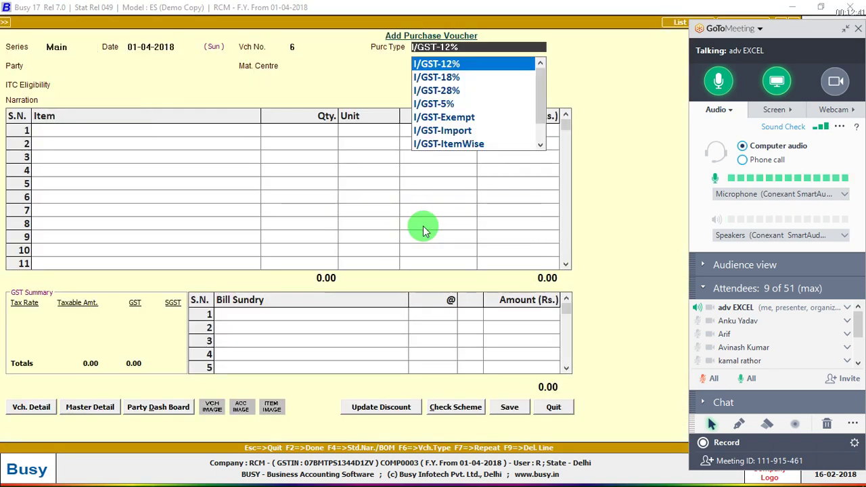
Set purchase type L/GST-ItemWise, party Busy Infotech Pvt. Ltd., Main Store and ITC eligibility Input Goods/Services, and close the blank transport details.
{"action": "type", "text": "ite"}
{"action": "key", "text": "Down"}
{"action": "key", "text": "Return"}
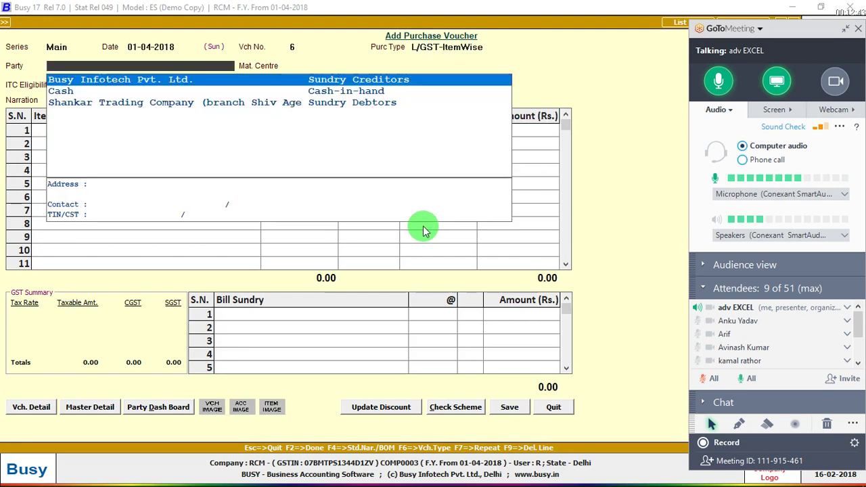
{"action": "key", "text": "Return"}
{"action": "key", "text": "Return"}
{"action": "key", "text": "Return"}
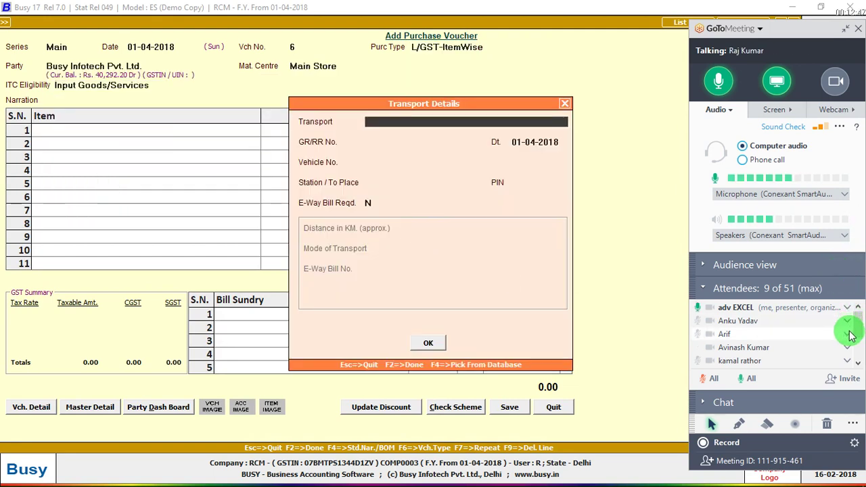
{"action": "scroll", "coordinate": [854, 347], "scroll_direction": "down", "scroll_amount": 2}
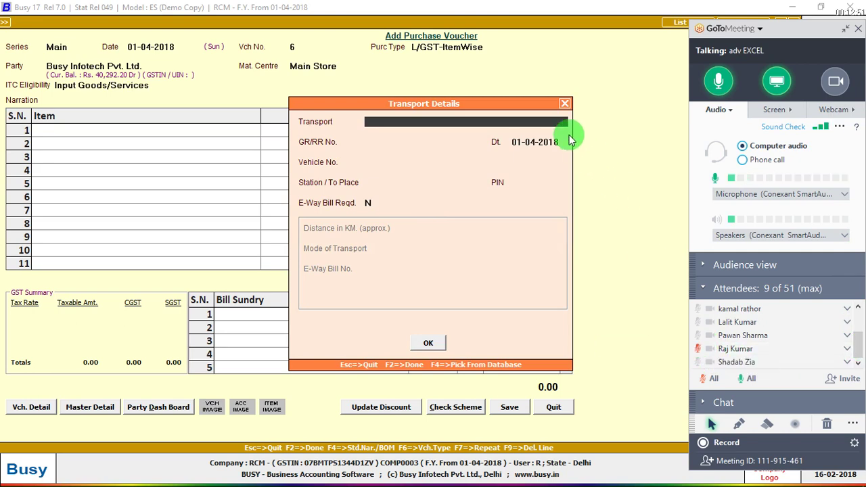
{"action": "left_click", "coordinate": [566, 107]}
Add 1 Pcs. of ITEM-1 at a price of 110.00, save the purchase voucher and leave voucher entry.
{"action": "key", "text": "Return"}
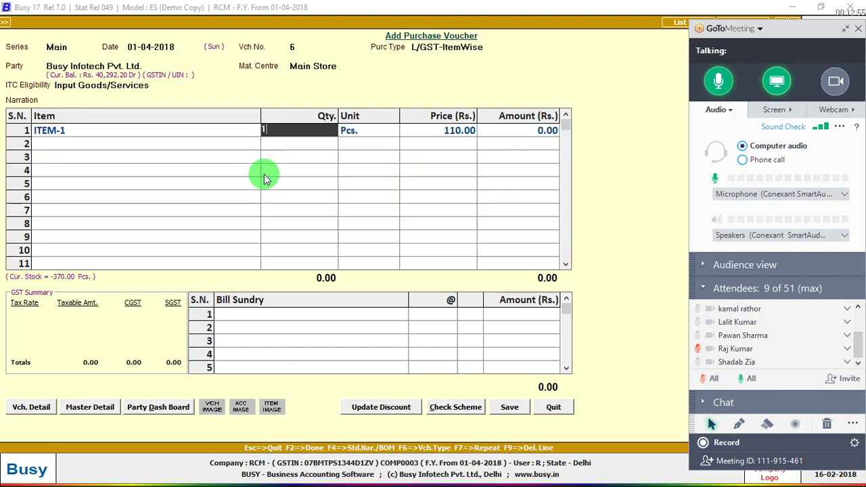
{"action": "type", "text": "1"}
{"action": "key", "text": "Return"}
{"action": "key", "text": "Return"}
{"action": "key", "text": "Return"}
{"action": "key", "text": "Return"}
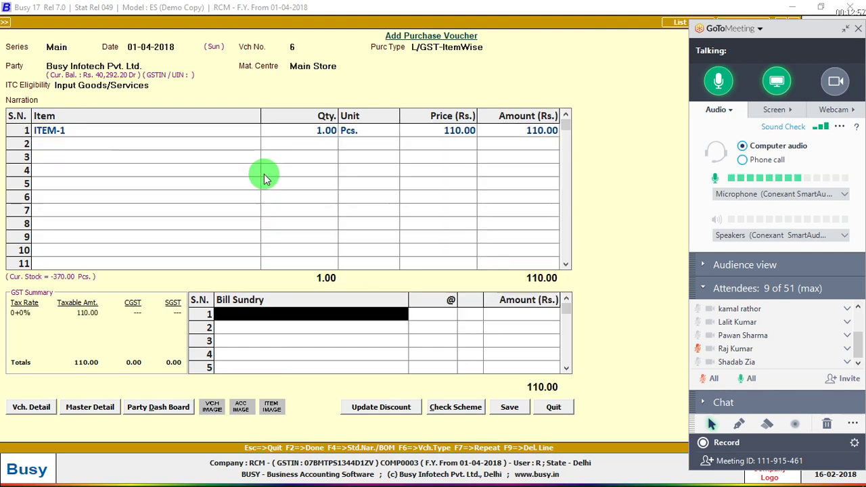
{"action": "key", "text": "Return"}
{"action": "key", "text": "Return"}
{"action": "key", "text": "Return"}
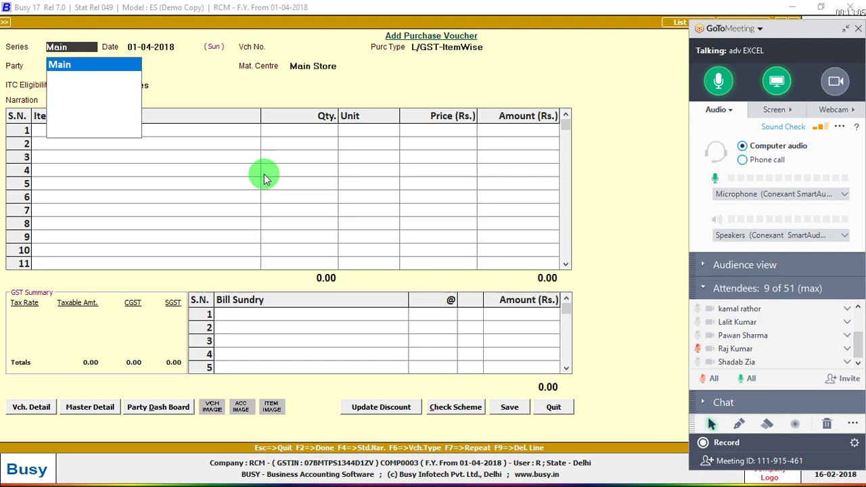
{"action": "key", "text": "Escape"}
{"action": "key", "text": "Escape"}
Examine the printing options after saving in the Sales POS series' voucher configuration and quit without changes.
{"action": "key", "text": "Left"}
{"action": "key", "text": "Return"}
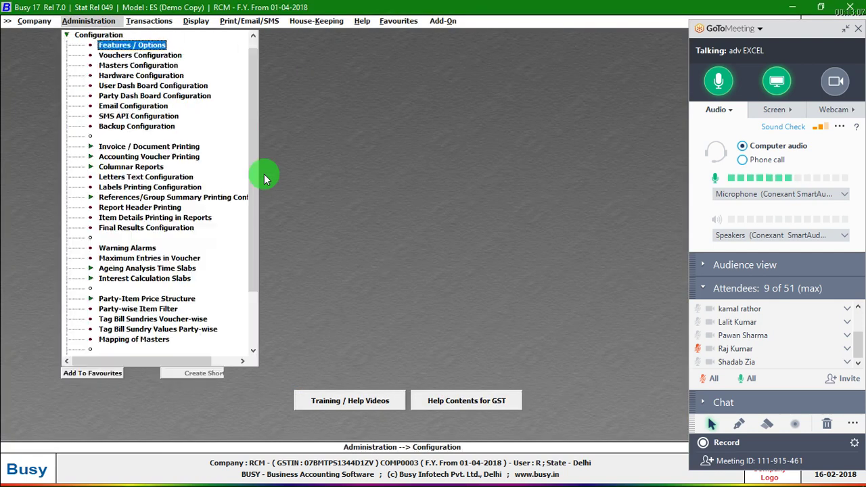
{"action": "key", "text": "Down"}
{"action": "key", "text": "Return"}
{"action": "key", "text": "Down"}
{"action": "key", "text": "Down"}
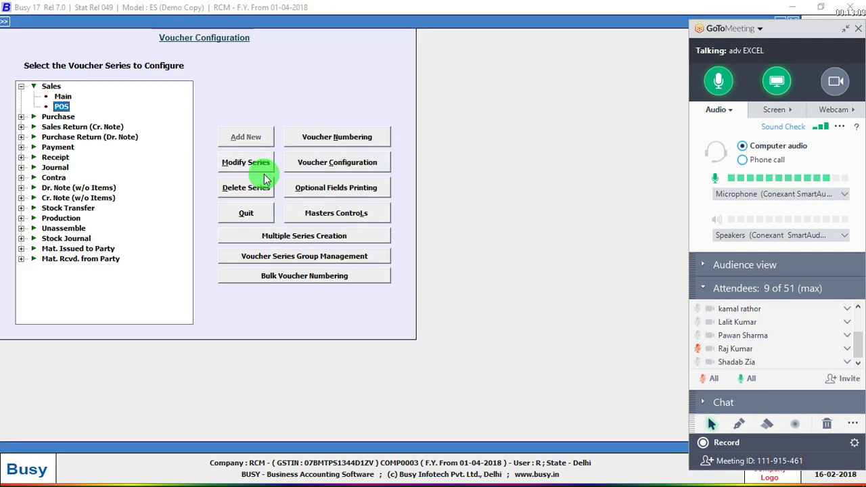
{"action": "left_click", "coordinate": [304, 163]}
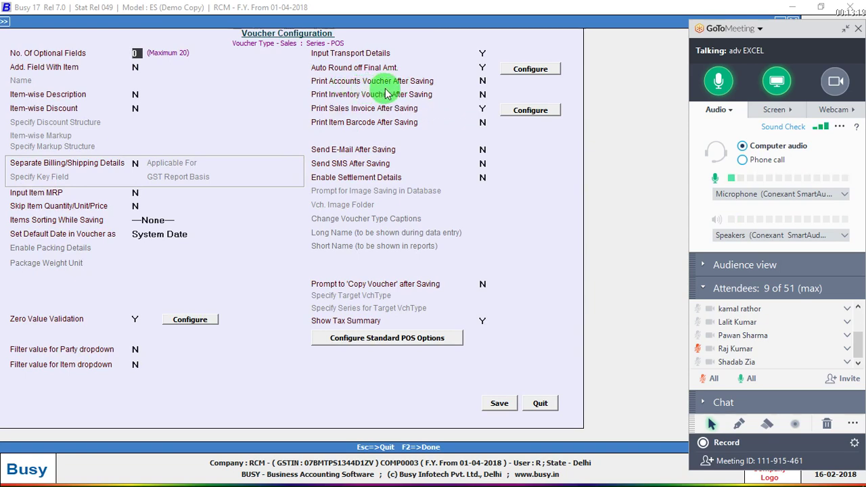
{"action": "key", "text": "Escape"}
{"action": "key", "text": "Escape"}
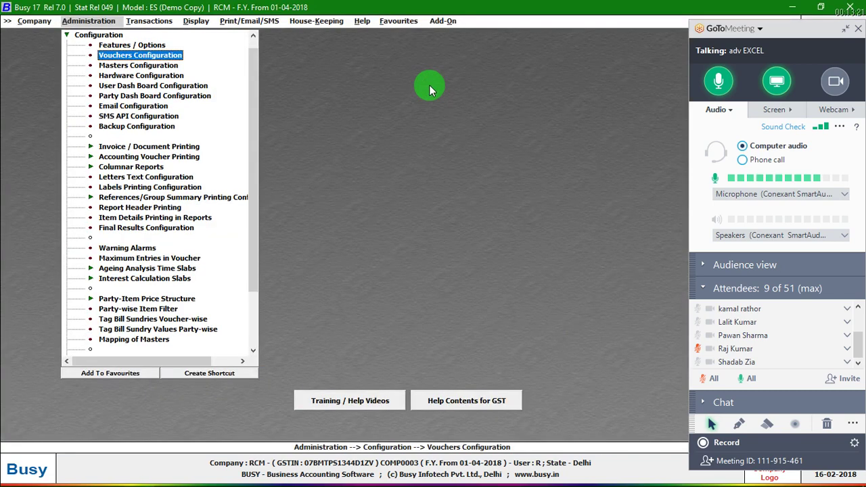
Reopen the latest POS series sales voucher in modification mode.
{"action": "key", "text": "Right"}
{"action": "key", "text": "Up"}
{"action": "key", "text": "Up"}
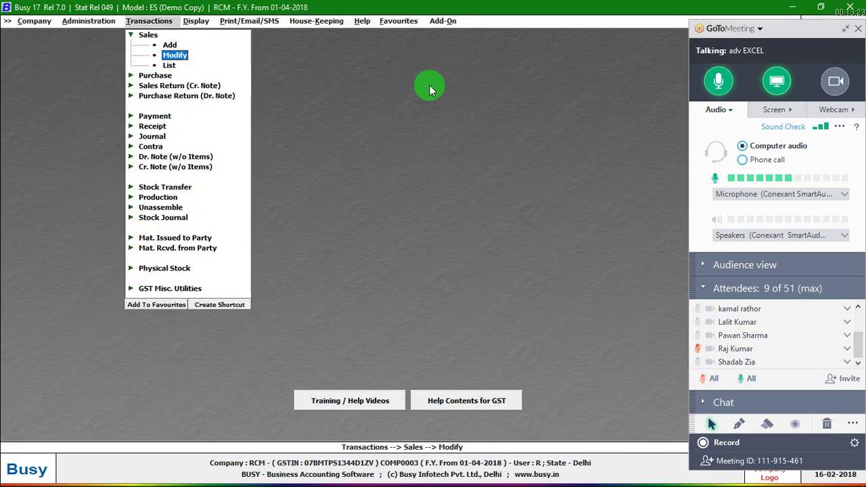
{"action": "key", "text": "Return"}
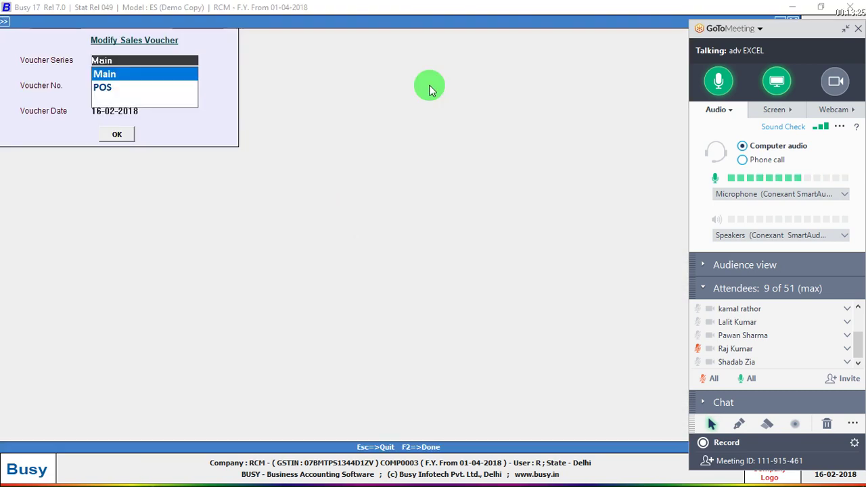
{"action": "key", "text": "Down"}
{"action": "key", "text": "Return"}
{"action": "key", "text": "Return"}
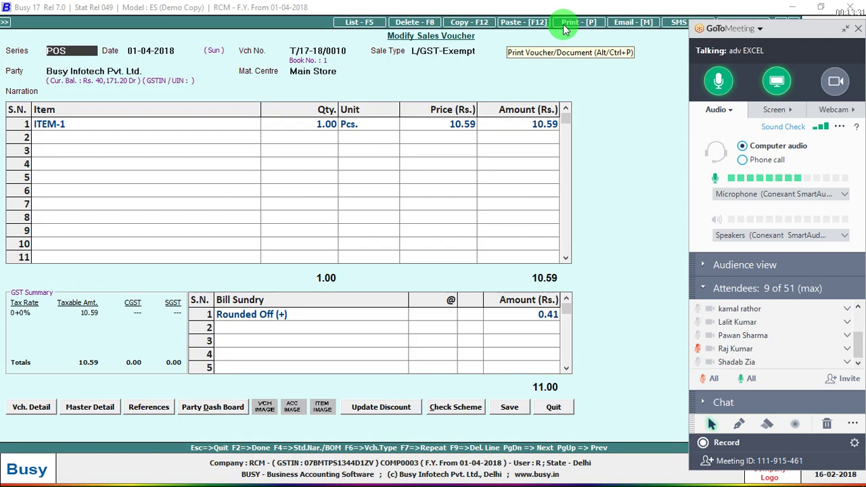
Preview the accounts voucher of this sale in STANDARD format without saving the print configuration, and close the preview and the voucher.
{"action": "left_click", "coordinate": [567, 24]}
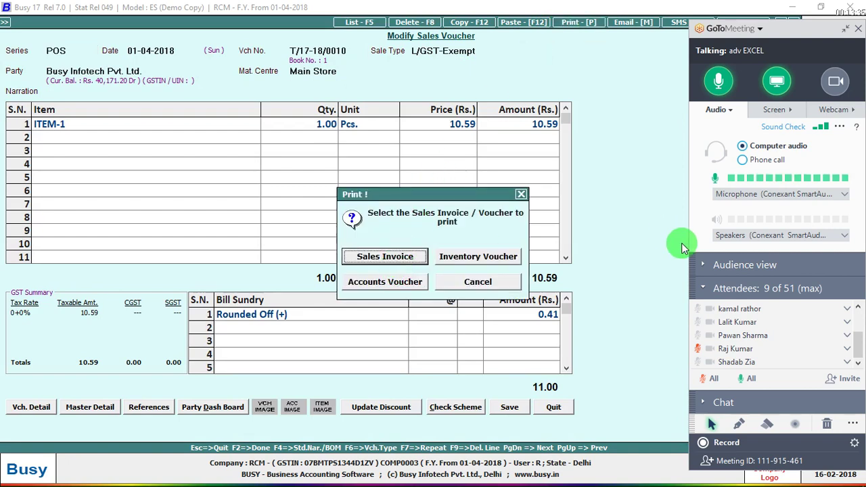
{"action": "left_click", "coordinate": [856, 323]}
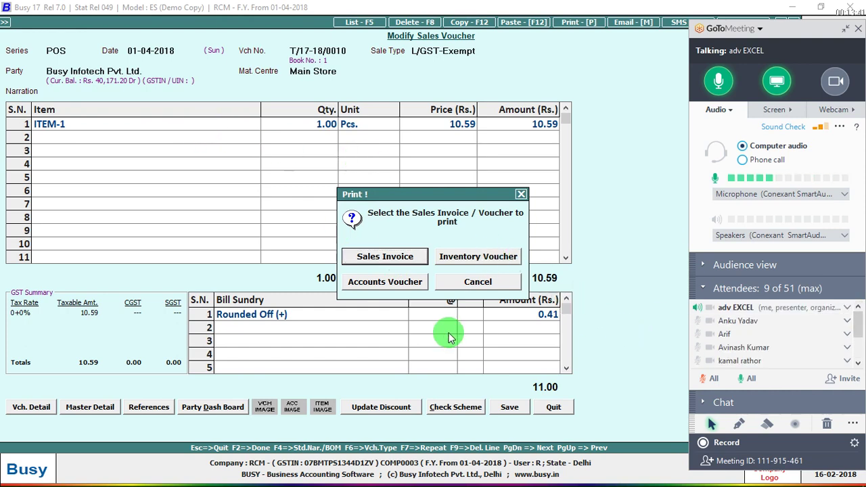
{"action": "left_click", "coordinate": [405, 284]}
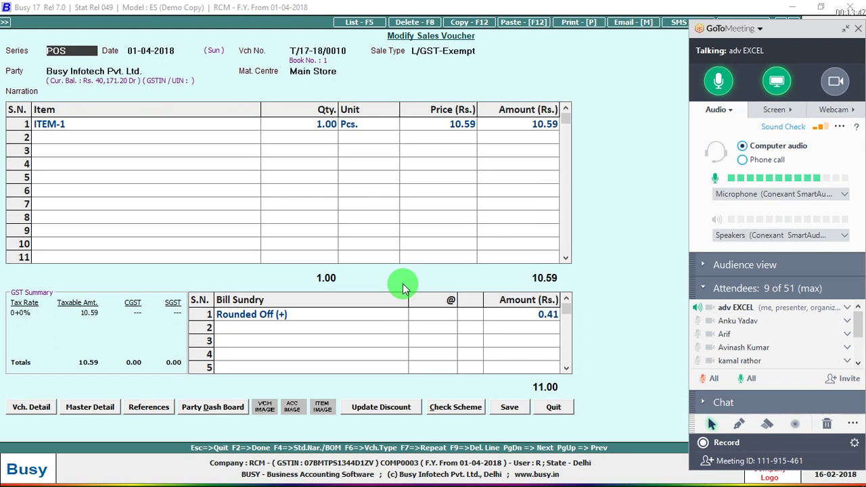
{"action": "key", "text": "alt+p"}
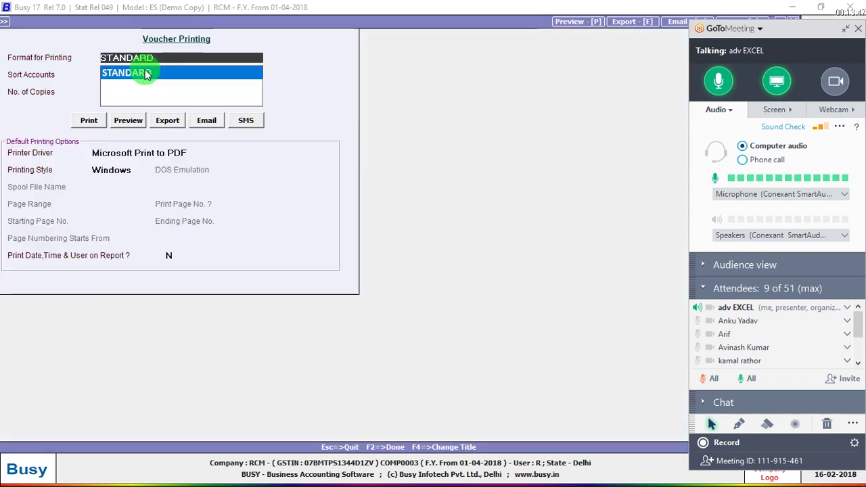
{"action": "left_click", "coordinate": [128, 120]}
{"action": "key", "text": "Return"}
{"action": "key", "text": "Escape"}
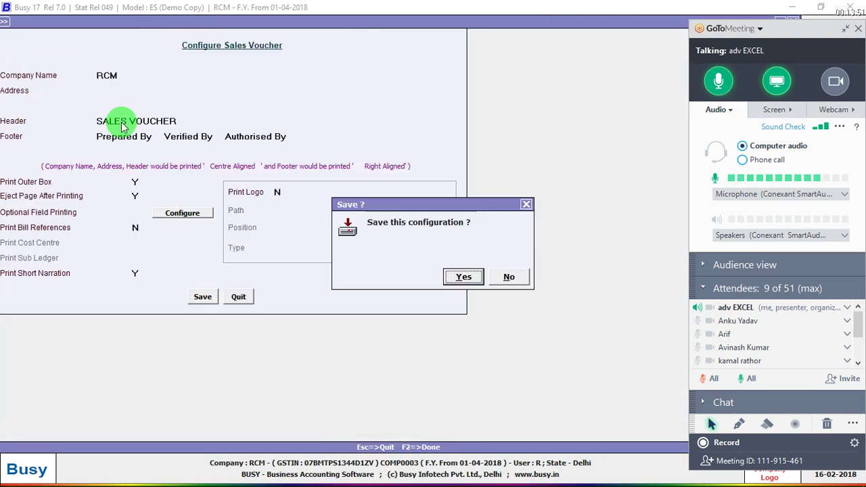
{"action": "key", "text": "n"}
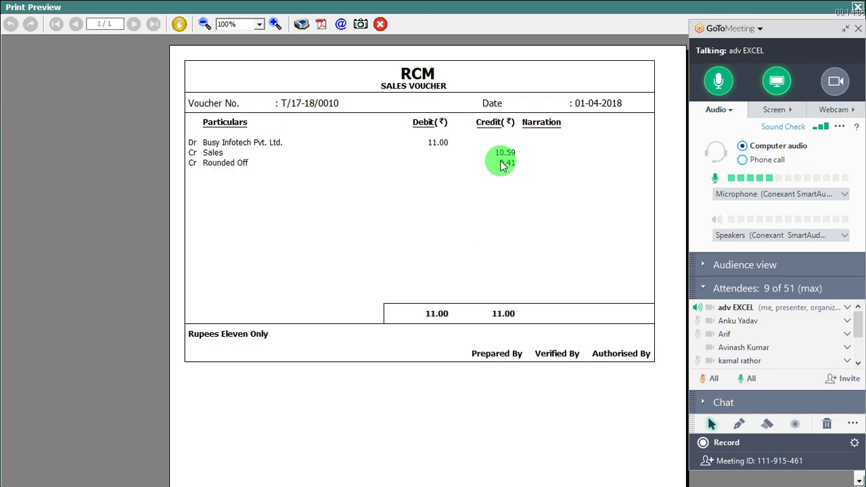
{"action": "key", "text": "Escape"}
{"action": "key", "text": "Escape"}
{"action": "key", "text": "Escape"}
Open the voucher configuration of the Sales POS series and enable Print Accounts Voucher After Saving.
{"action": "key", "text": "Left"}
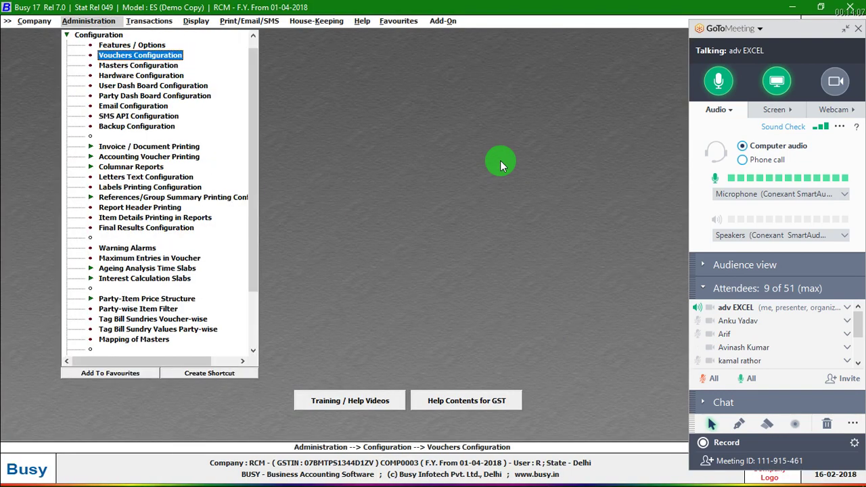
{"action": "key", "text": "Return"}
{"action": "key", "text": "Down"}
{"action": "key", "text": "Down"}
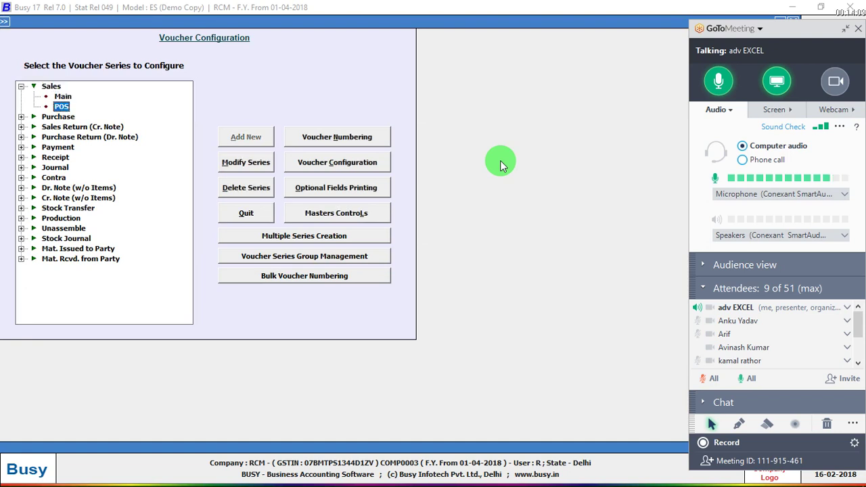
{"action": "left_click", "coordinate": [365, 165]}
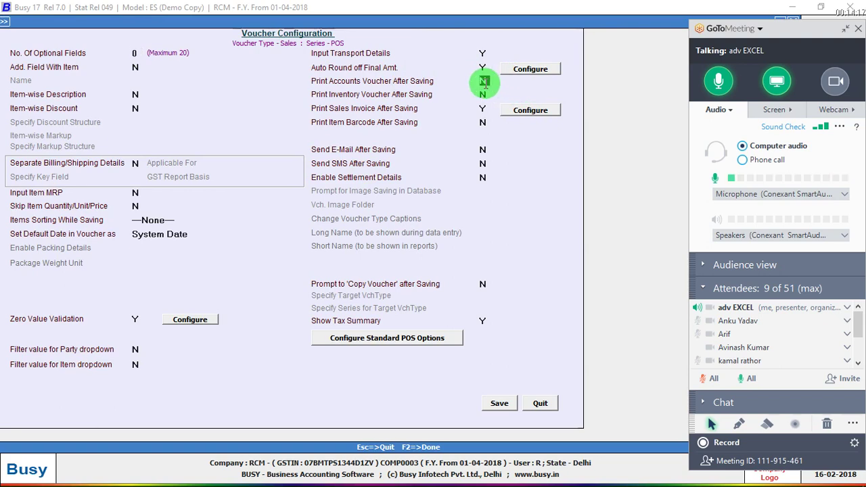
{"action": "key", "text": "y"}
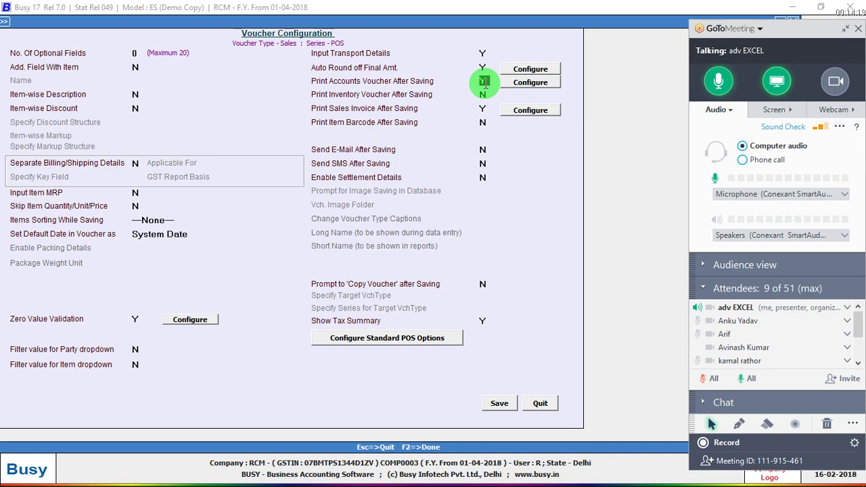
Set STANDARD as the default accounts voucher print format, save the POS voucher configuration and leave it.
{"action": "left_click", "coordinate": [521, 82]}
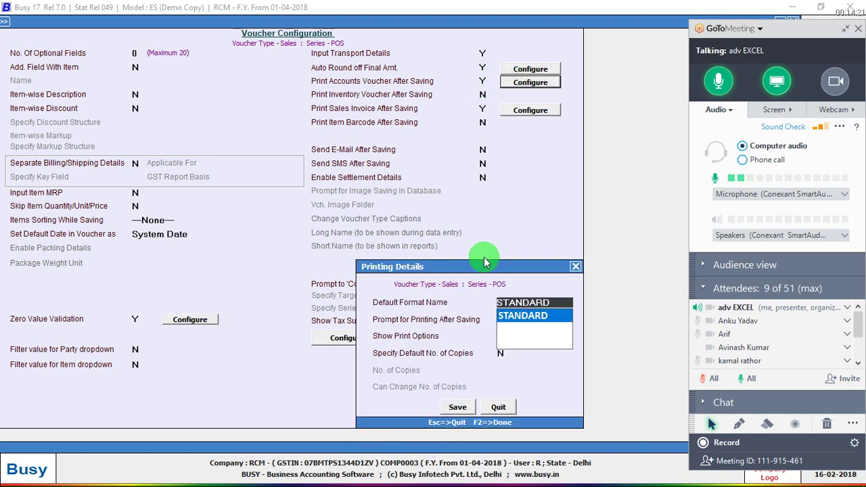
{"action": "key", "text": "Return"}
{"action": "key", "text": "Return"}
{"action": "key", "text": "Return"}
{"action": "key", "text": "Return"}
{"action": "key", "text": "F2"}
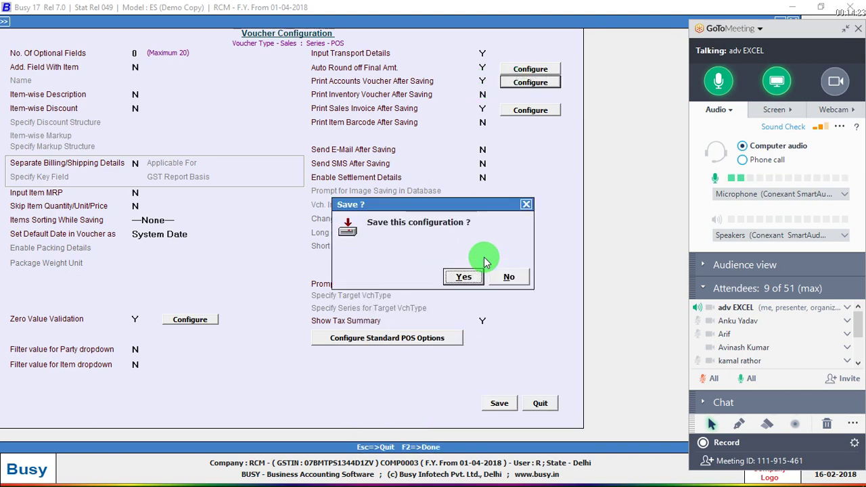
{"action": "key", "text": "Return"}
{"action": "key", "text": "Down"}
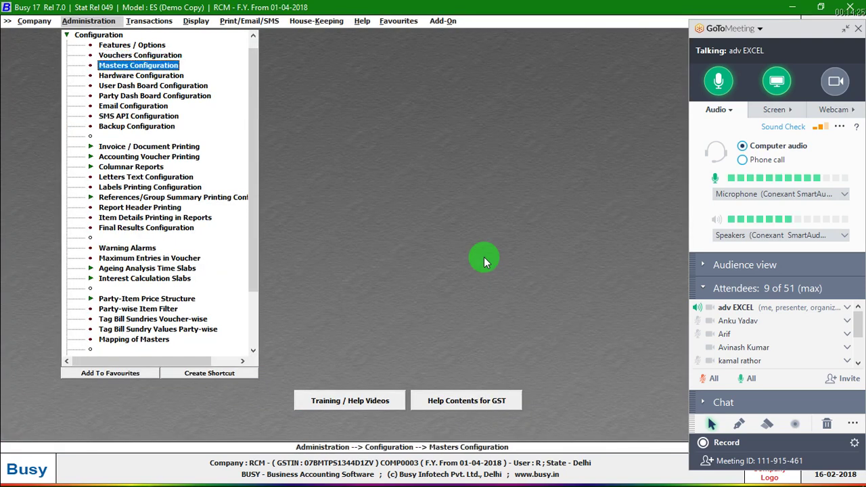
Open the latest POS series sales voucher in modification mode.
{"action": "key", "text": "Right"}
{"action": "key", "text": "Return"}
{"action": "key", "text": "Down"}
{"action": "key", "text": "Down"}
{"action": "key", "text": "Return"}
{"action": "key", "text": "Return"}
{"action": "key", "text": "Return"}
{"action": "key", "text": "Down"}
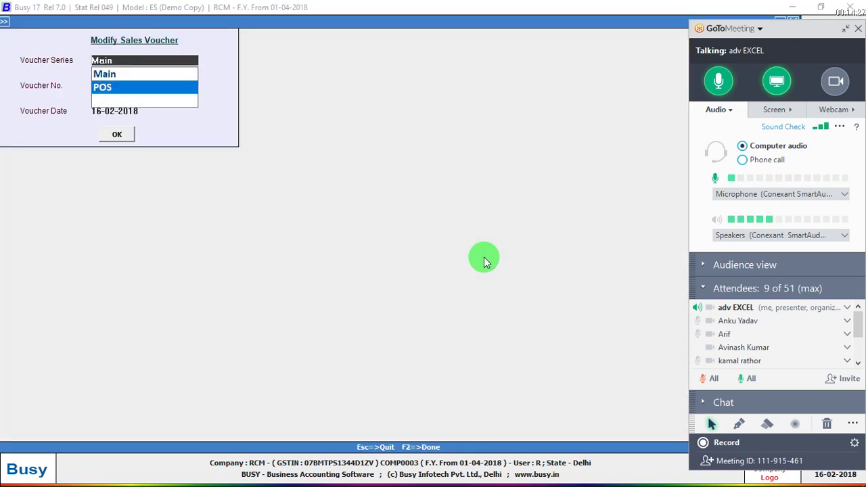
{"action": "key", "text": "Return"}
{"action": "key", "text": "Return"}
{"action": "key", "text": "Return"}
{"action": "key", "text": "Return"}
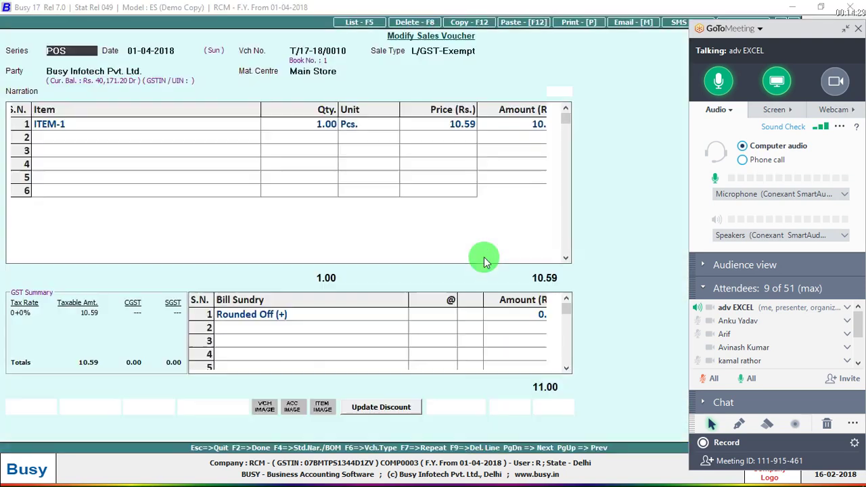
Save the sales voucher despite negative stock, skip the sales invoice print, accept the STANDARD accounts voucher print and close its print options.
{"action": "left_click", "coordinate": [549, 155]}
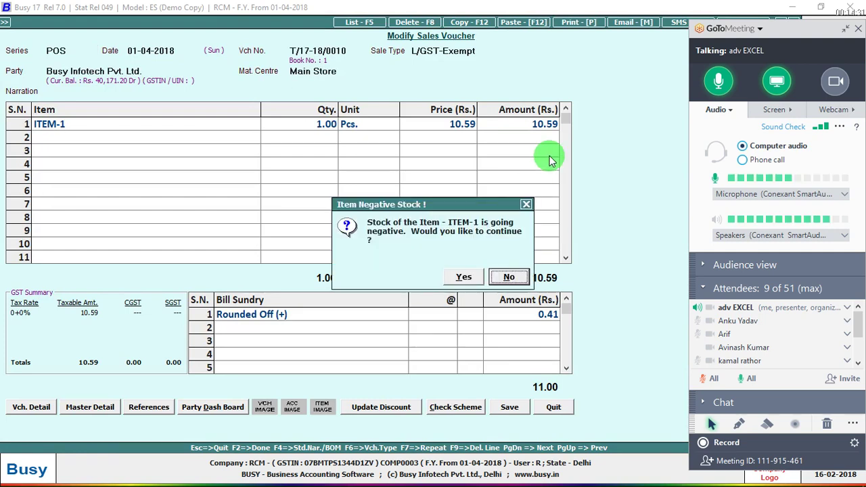
{"action": "key", "text": "Left"}
{"action": "key", "text": "Return"}
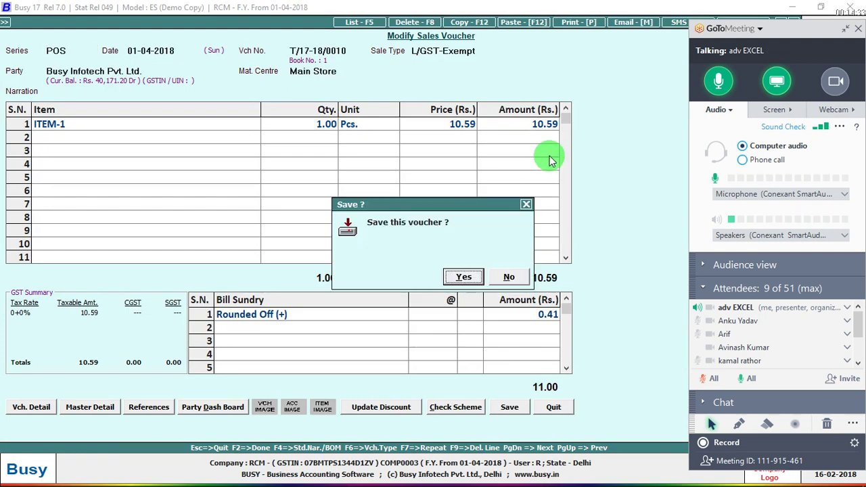
{"action": "key", "text": "Return"}
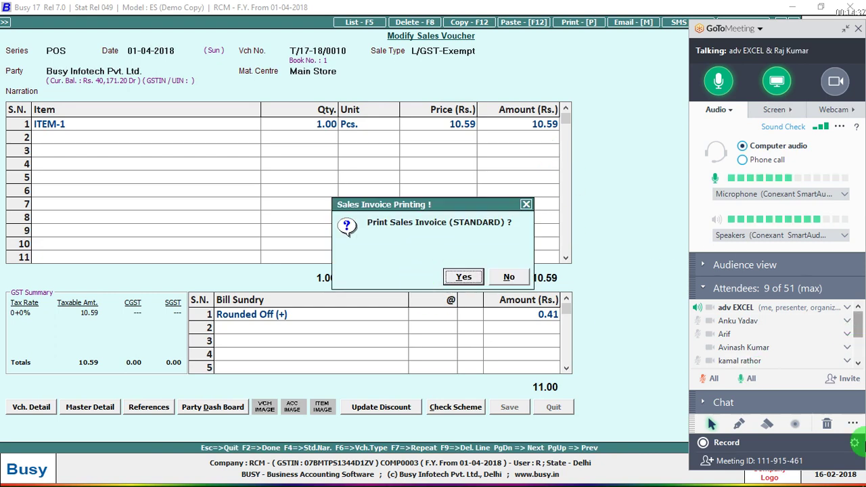
{"action": "scroll", "coordinate": [858, 359], "scroll_direction": "down", "scroll_amount": 2}
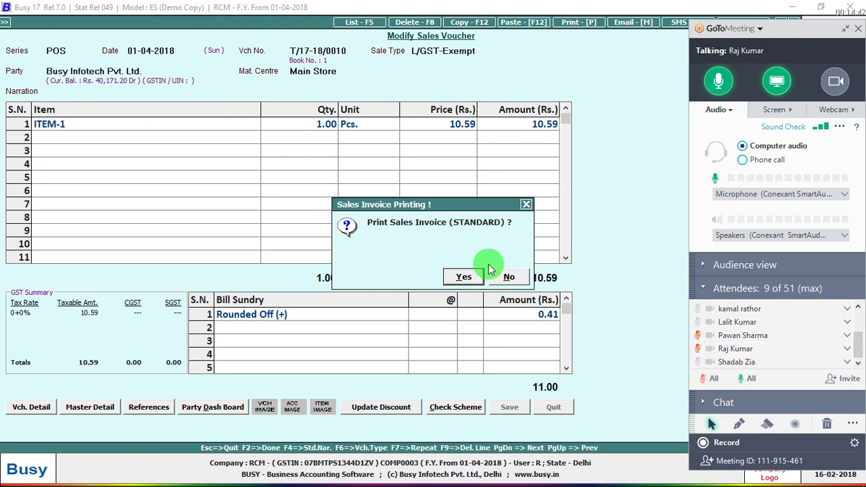
{"action": "left_click", "coordinate": [519, 276]}
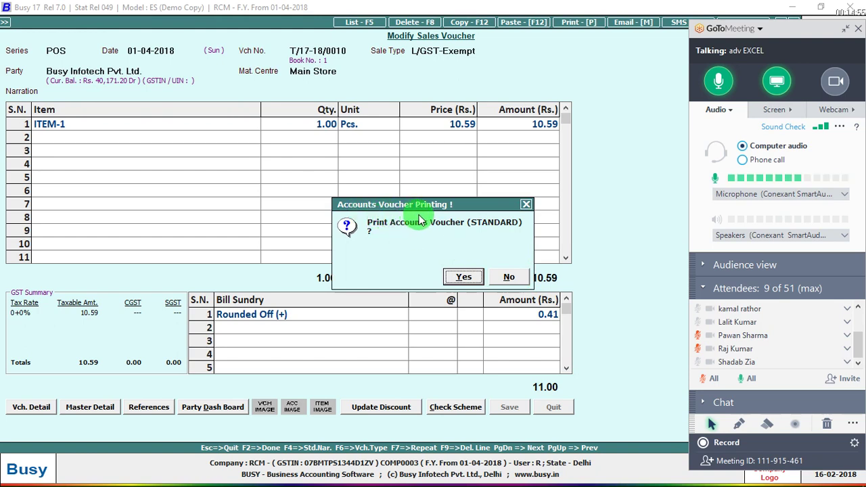
{"action": "left_click", "coordinate": [460, 277]}
{"action": "key", "text": "Escape"}
Return to the voucher series configuration and expand the Sales series.
{"action": "key", "text": "Right"}
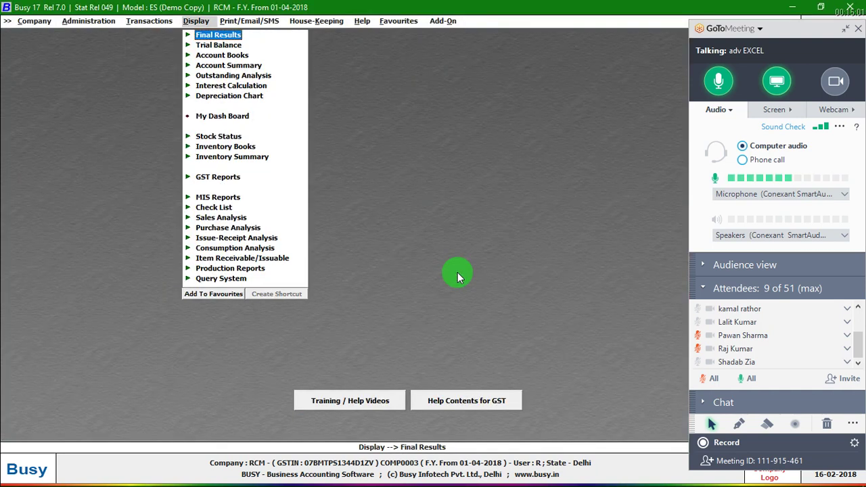
{"action": "key", "text": "Left"}
{"action": "key", "text": "Left"}
{"action": "key", "text": "Up"}
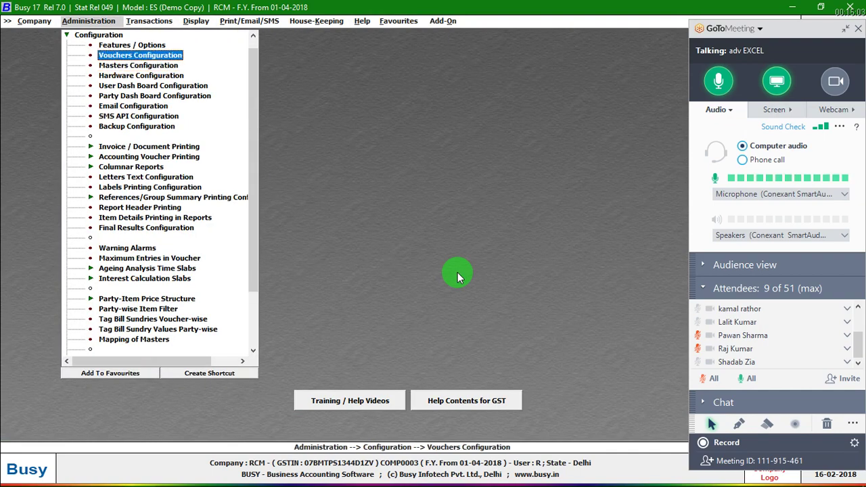
{"action": "key", "text": "Escape"}
{"action": "key", "text": "Return"}
{"action": "key", "text": "Return"}
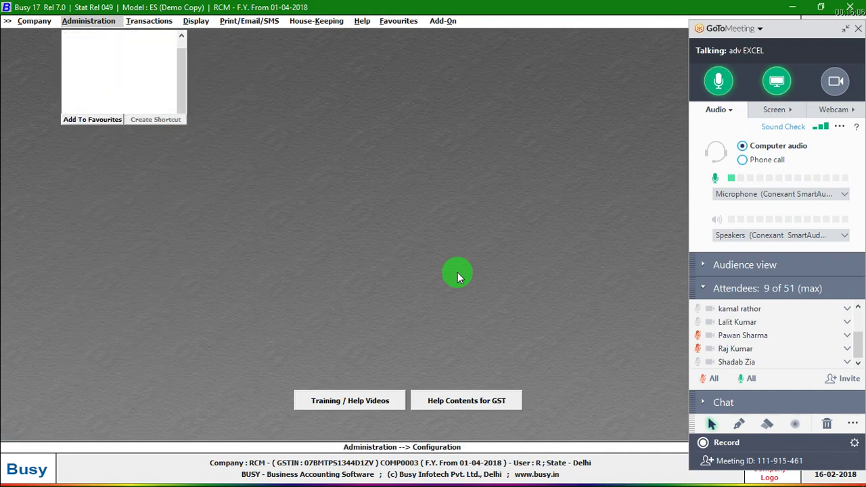
{"action": "key", "text": "Return"}
{"action": "key", "text": "Right"}
{"action": "key", "text": "Down"}
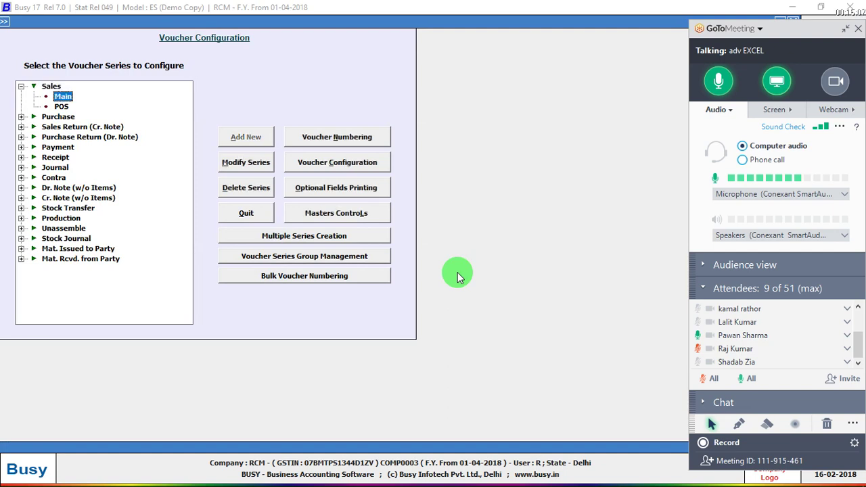
Try enabling Print Accounts Voucher After Saving for the Purchase Main series and leave its configuration without saving.
{"action": "key", "text": "Down"}
{"action": "key", "text": "Down"}
{"action": "key", "text": "Right"}
{"action": "key", "text": "Down"}
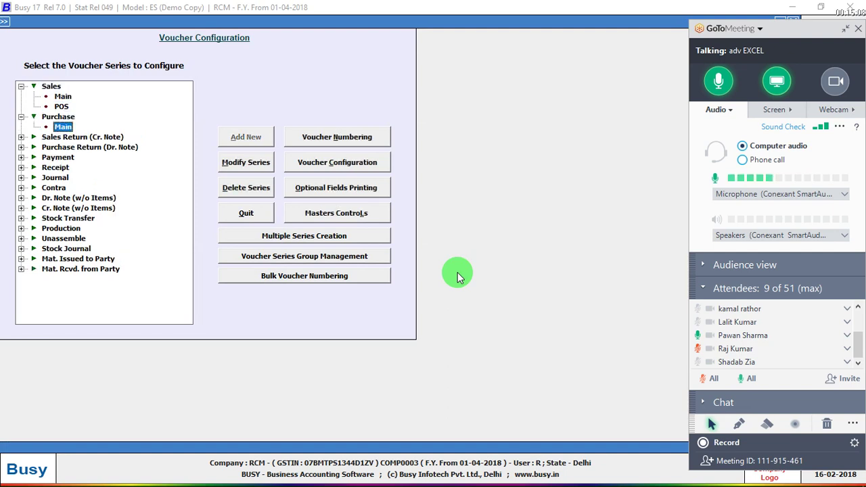
{"action": "left_click", "coordinate": [368, 164]}
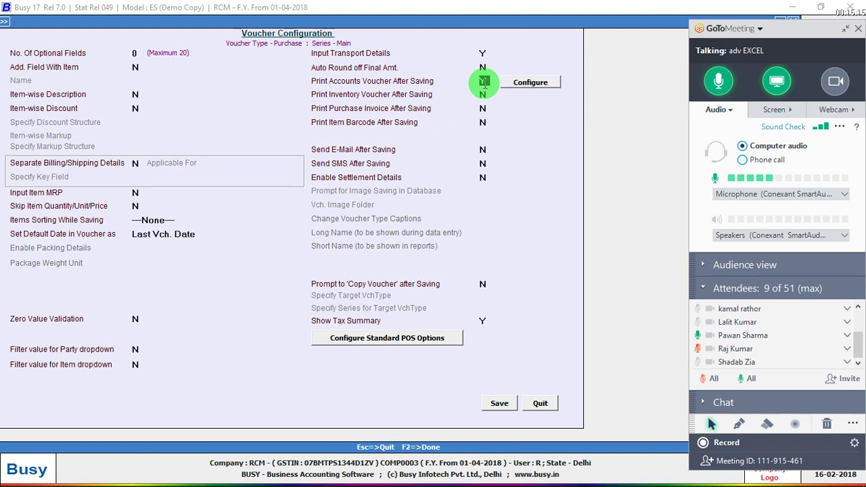
{"action": "key", "text": "Escape"}
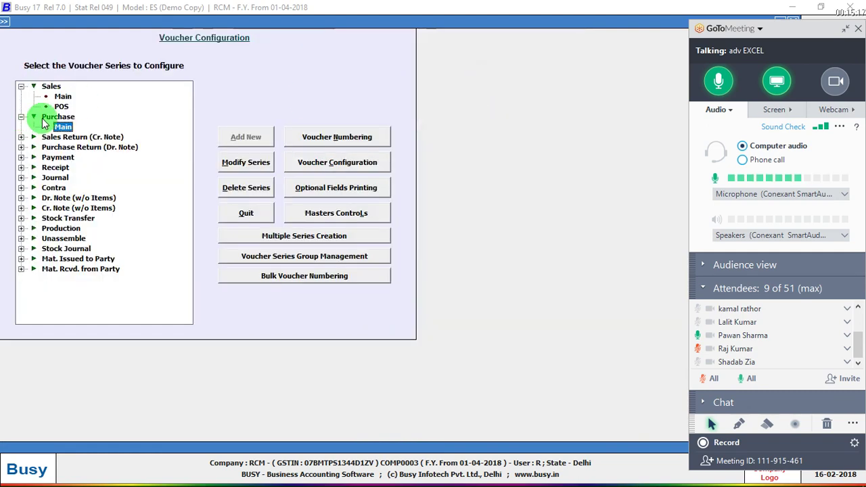
Expand the Sales Return series, open the voucher configuration of the Sales POS series and mute the meeting attendee.
{"action": "left_click", "coordinate": [21, 137]}
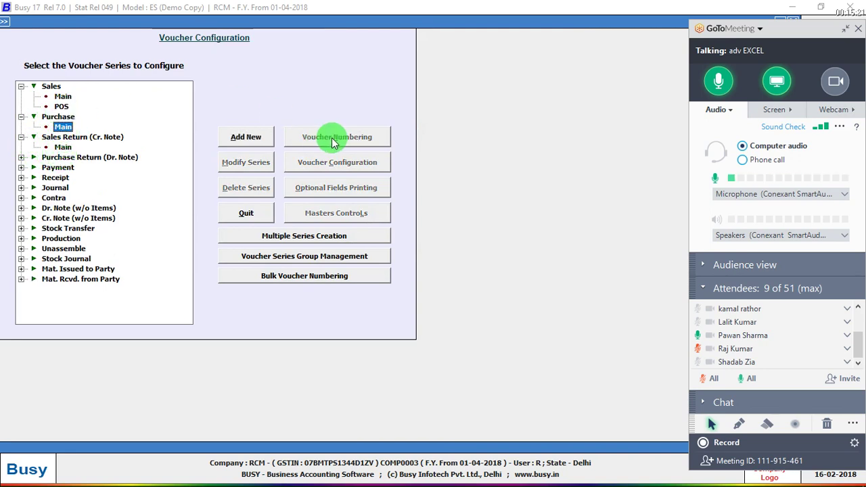
{"action": "left_click", "coordinate": [61, 106]}
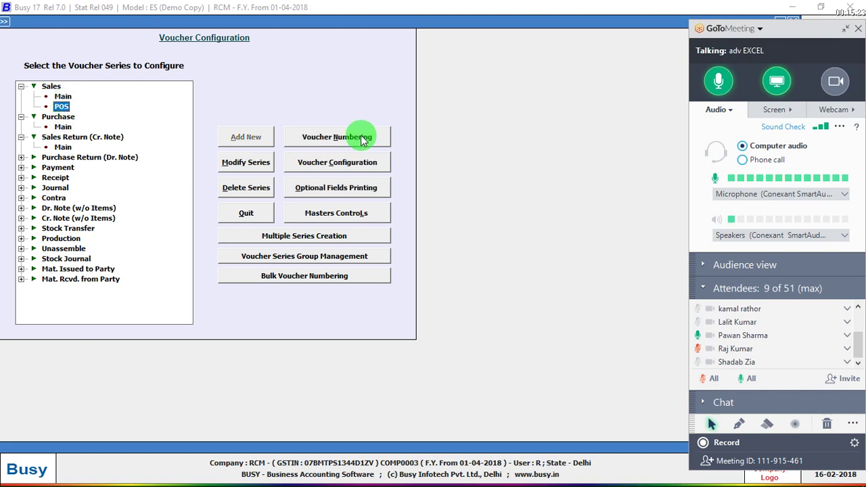
{"action": "left_click", "coordinate": [342, 161]}
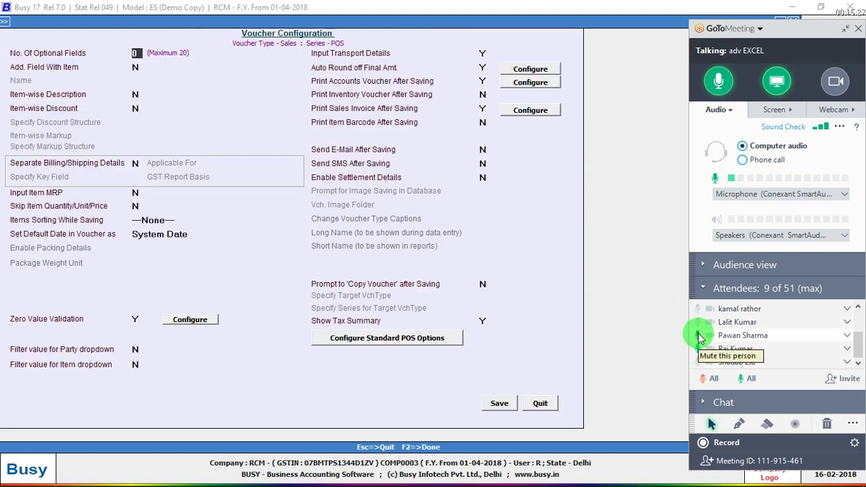
{"action": "left_click", "coordinate": [699, 337]}
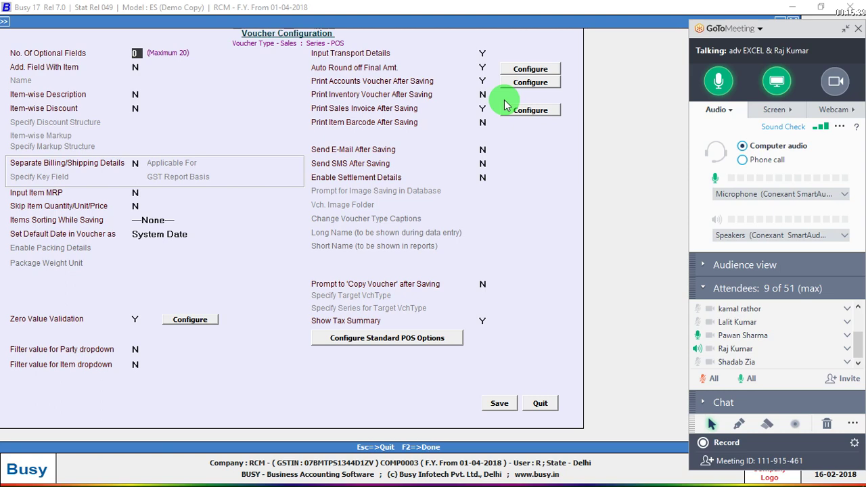
{"action": "left_click", "coordinate": [697, 335]}
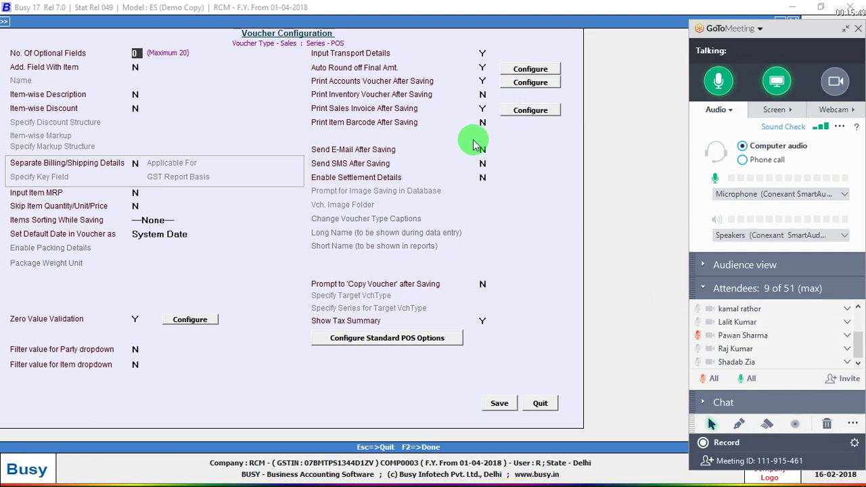
Try Print Inventory Voucher After Saving, set it and Print Accounts Voucher After Saving to N, and save the Sales POS configuration.
{"action": "left_click", "coordinate": [484, 94]}
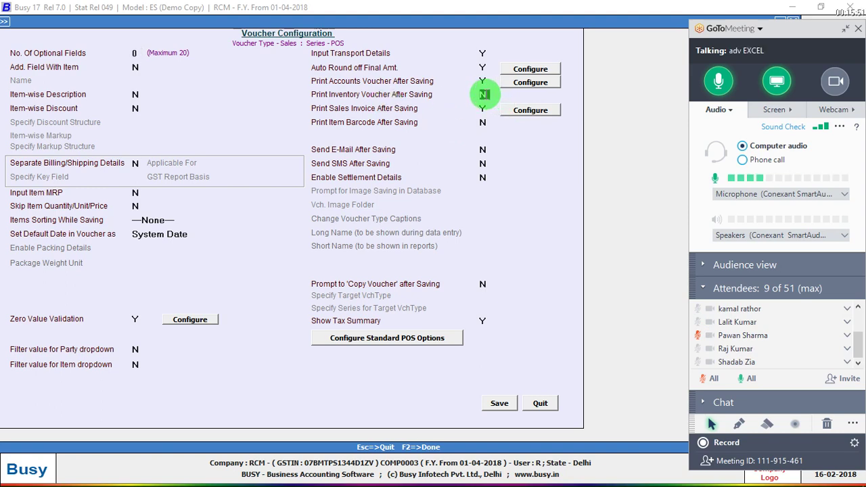
{"action": "type", "text": "Y"}
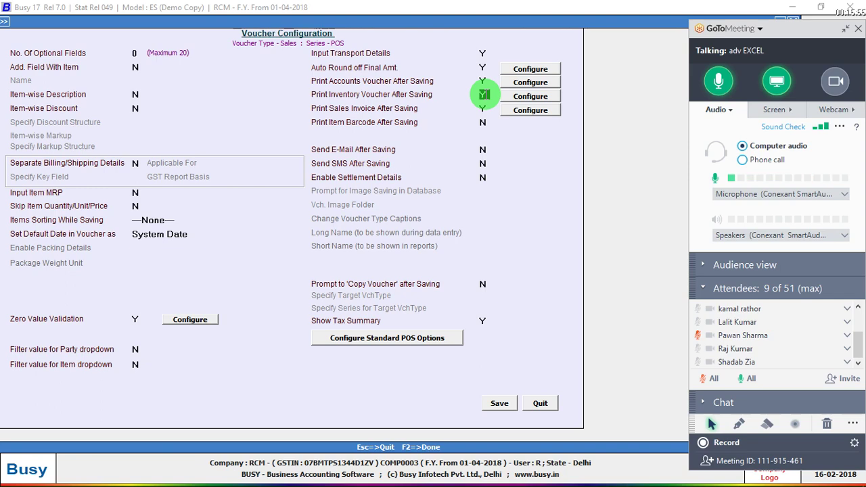
{"action": "type", "text": "N"}
{"action": "key", "text": "Up"}
{"action": "type", "text": "N"}
{"action": "key", "text": "Up"}
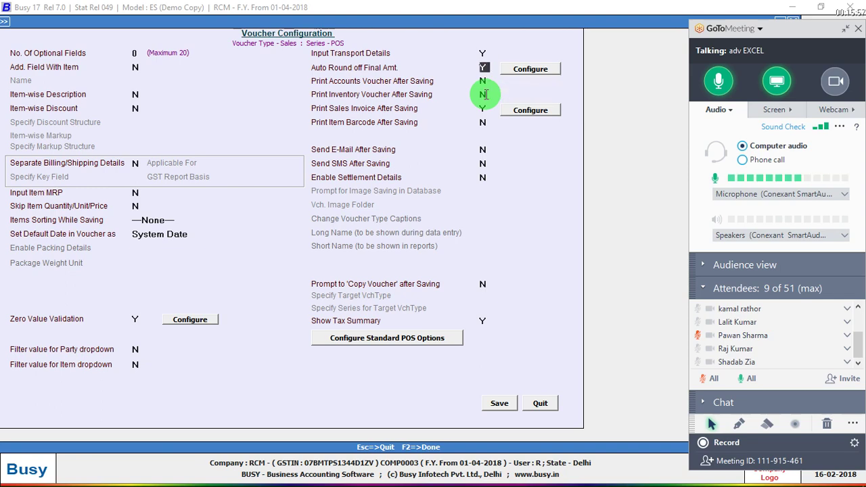
{"action": "key", "text": "Return"}
{"action": "key", "text": "Return"}
{"action": "key", "text": "Escape"}
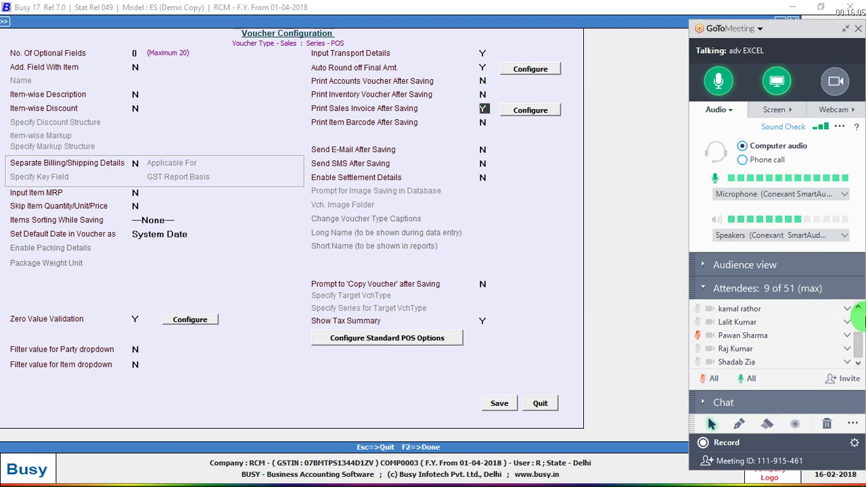
{"action": "left_click", "coordinate": [860, 322]}
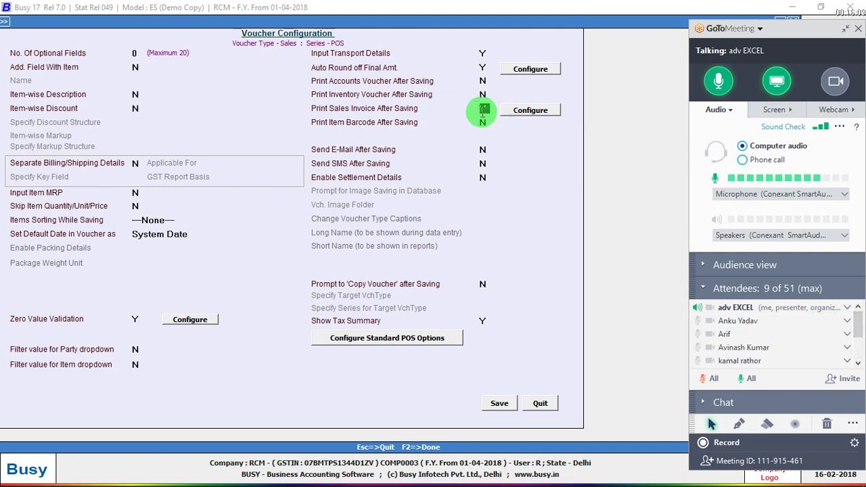
{"action": "left_click", "coordinate": [498, 403]}
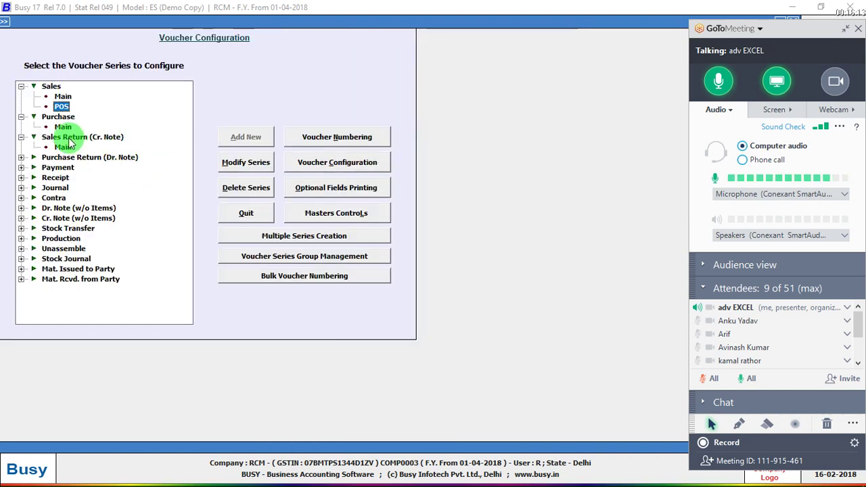
Enable Print Purchase Invoice After Saving for the Purchase Main series and save its voucher configuration.
{"action": "left_click", "coordinate": [51, 136]}
{"action": "left_click", "coordinate": [64, 127]}
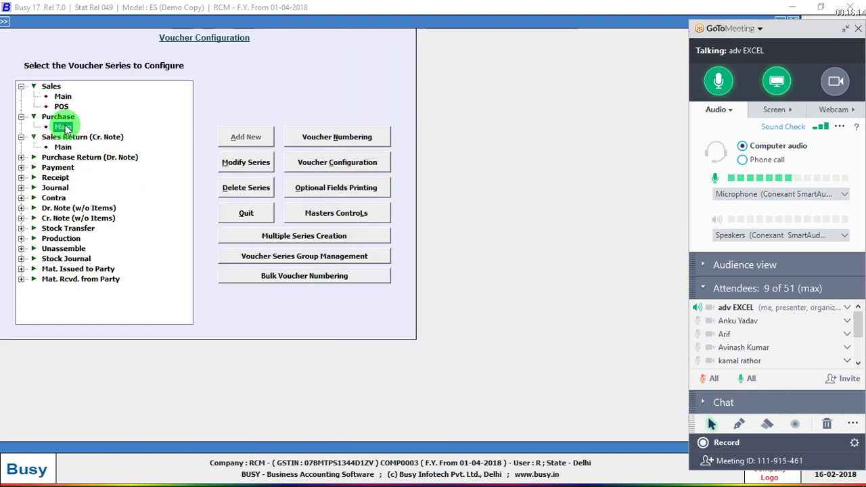
{"action": "left_click", "coordinate": [337, 164]}
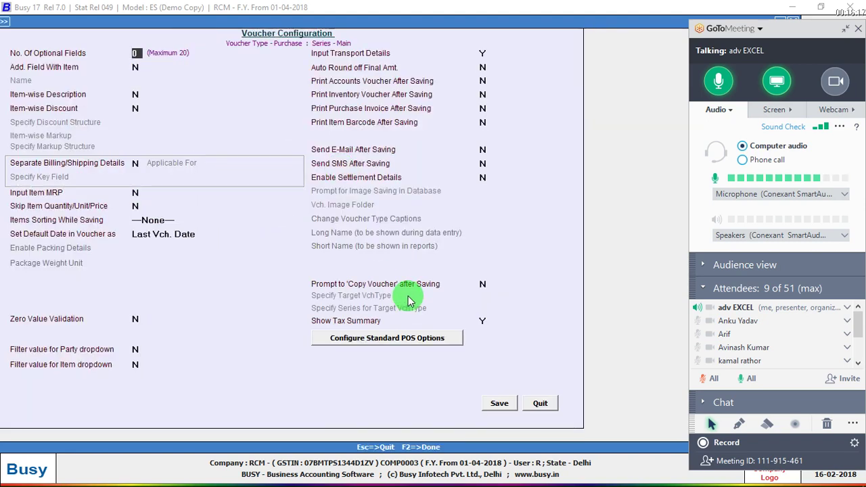
{"action": "left_click", "coordinate": [485, 110]}
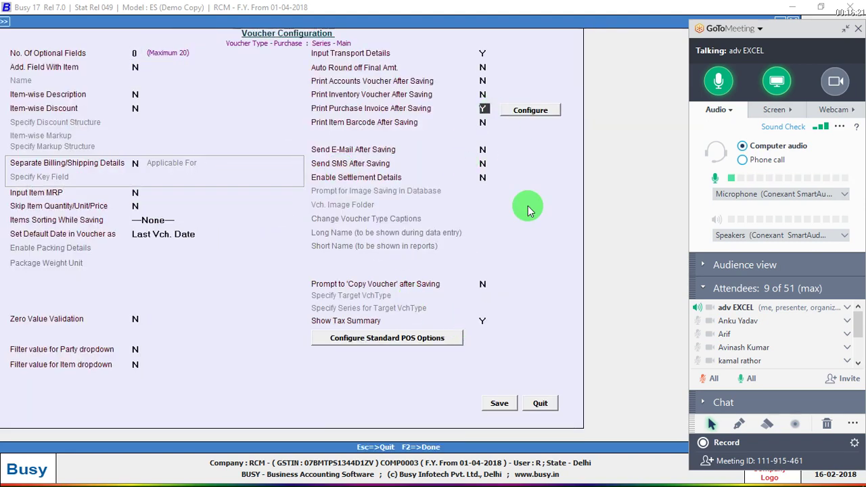
{"action": "left_click", "coordinate": [499, 403]}
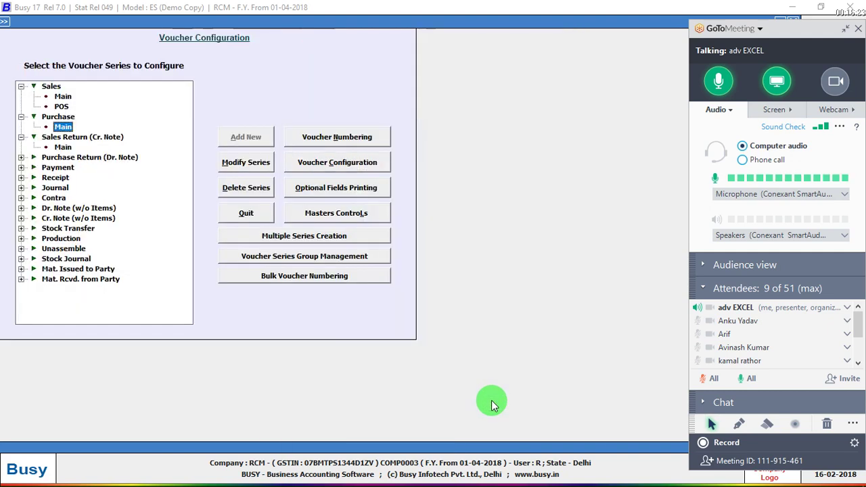
Enable Print Sales Return Invoice After Saving in STANDARD format for the Sales Return Main series, save, and leave the voucher configuration.
{"action": "left_click", "coordinate": [71, 139]}
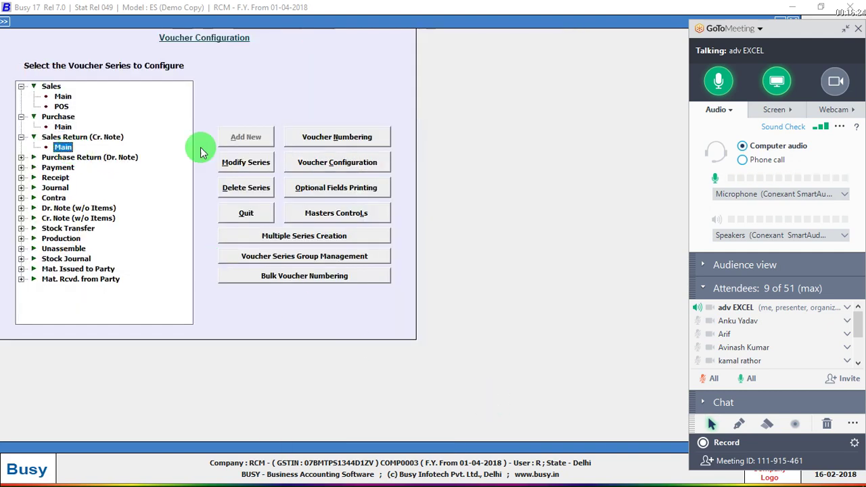
{"action": "left_click", "coordinate": [353, 162]}
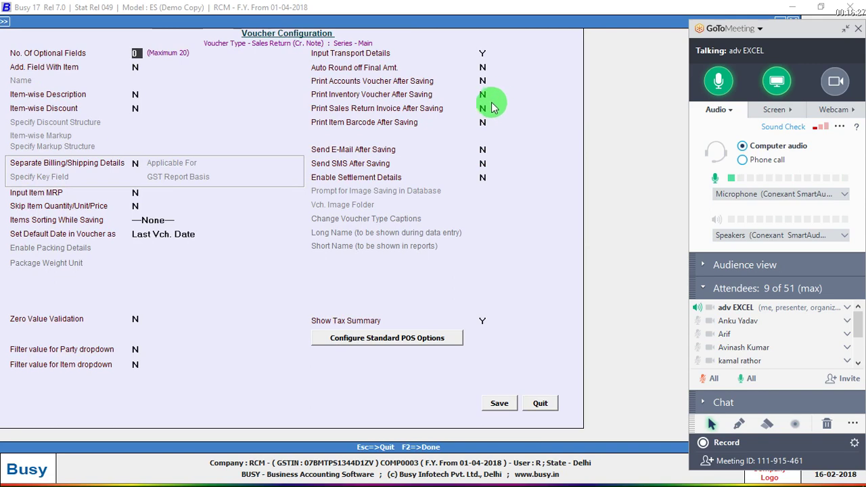
{"action": "left_click", "coordinate": [484, 108]}
{"action": "key", "text": "Return"}
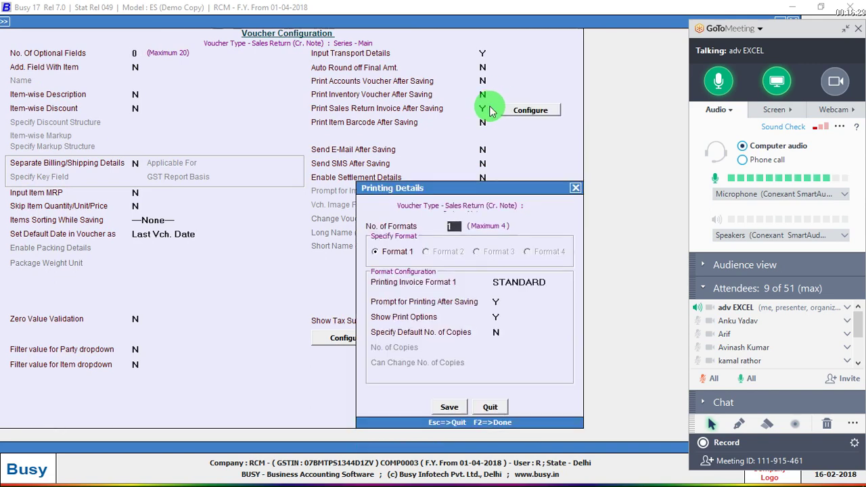
{"action": "key", "text": "F2"}
{"action": "key", "text": "F2"}
{"action": "key", "text": "Return"}
{"action": "key", "text": "Escape"}
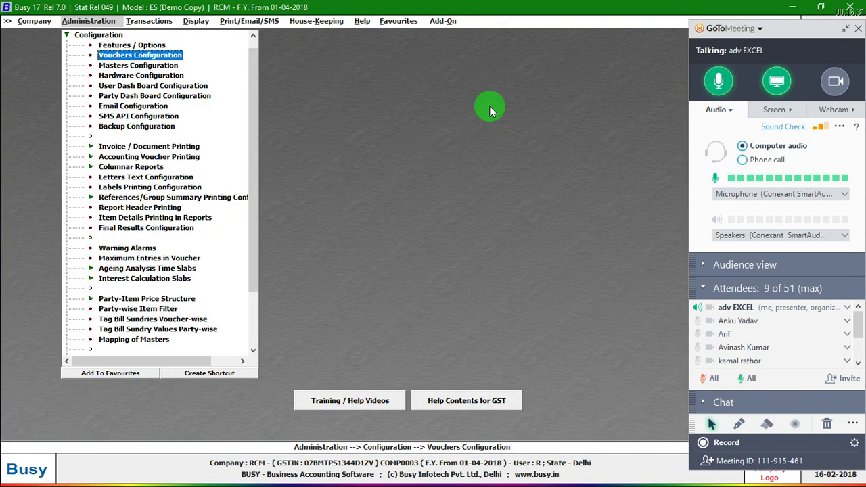
Open the latest Main series purchase voucher in modification mode.
{"action": "key", "text": "Right"}
{"action": "key", "text": "Return"}
{"action": "key", "text": "Down"}
{"action": "key", "text": "Down"}
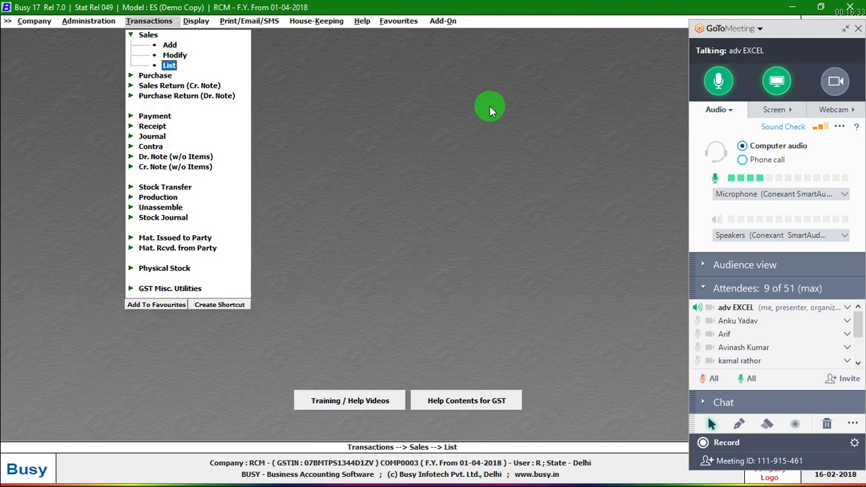
{"action": "key", "text": "Down"}
{"action": "key", "text": "Return"}
{"action": "key", "text": "Down"}
{"action": "key", "text": "Return"}
{"action": "key", "text": "Return"}
{"action": "key", "text": "Return"}
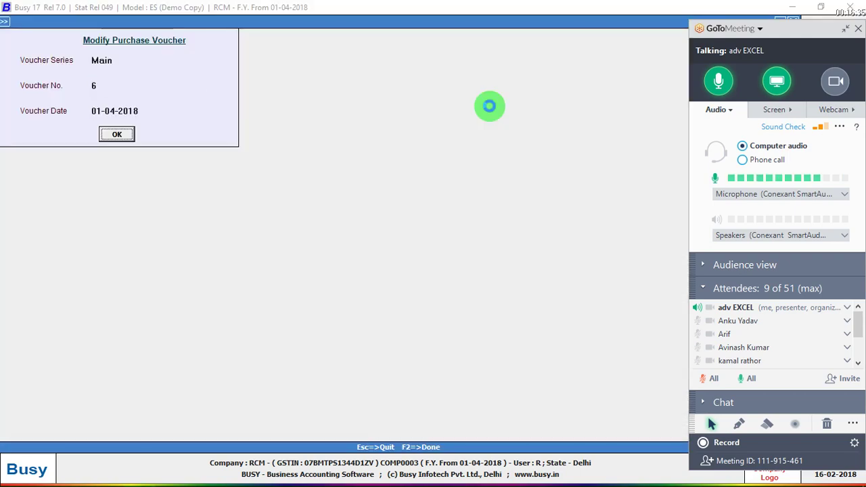
Save the Main series purchase voucher with its purchase bill details and decline printing the STANDARD purchase invoice.
{"action": "key", "text": "F2"}
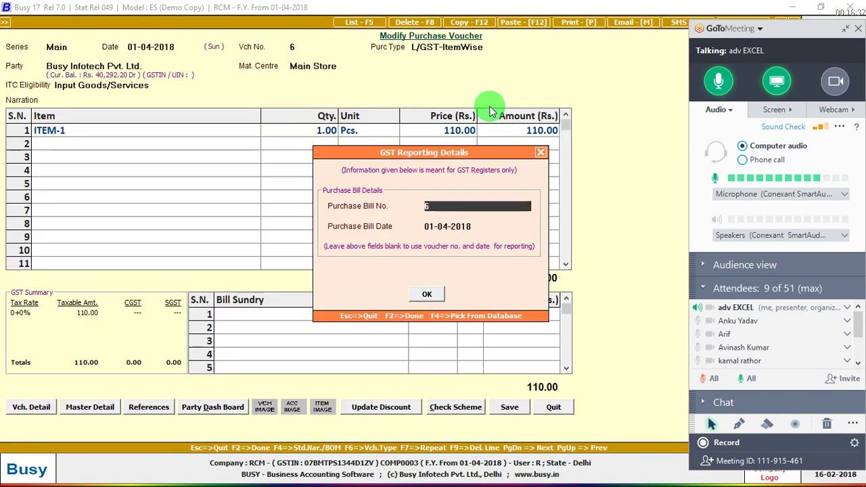
{"action": "key", "text": "F2"}
{"action": "key", "text": "Return"}
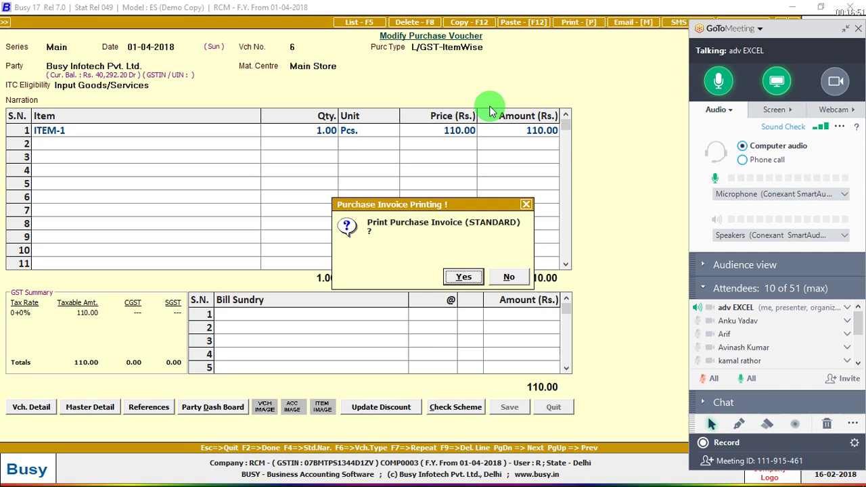
{"action": "key", "text": "n"}
{"action": "key", "text": "Escape"}
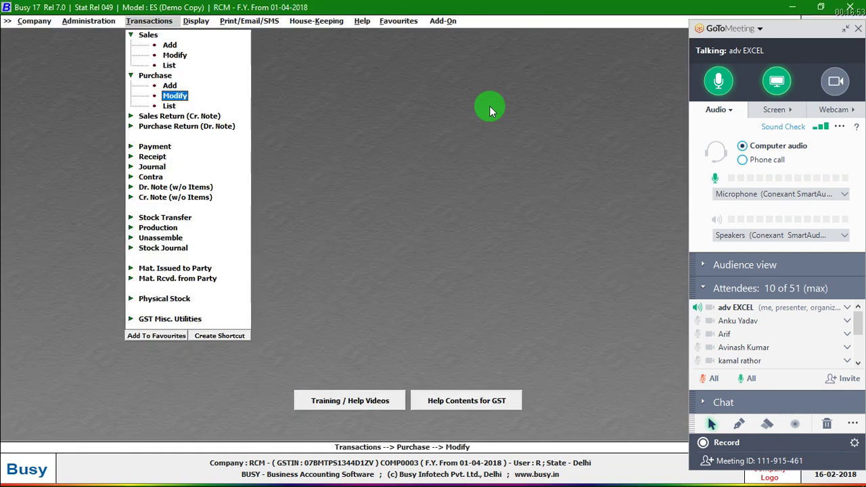
Review the sales invoice printing details in the Sales POS series configuration and leave without changing them.
{"action": "key", "text": "Left"}
{"action": "key", "text": "Return"}
{"action": "key", "text": "Right"}
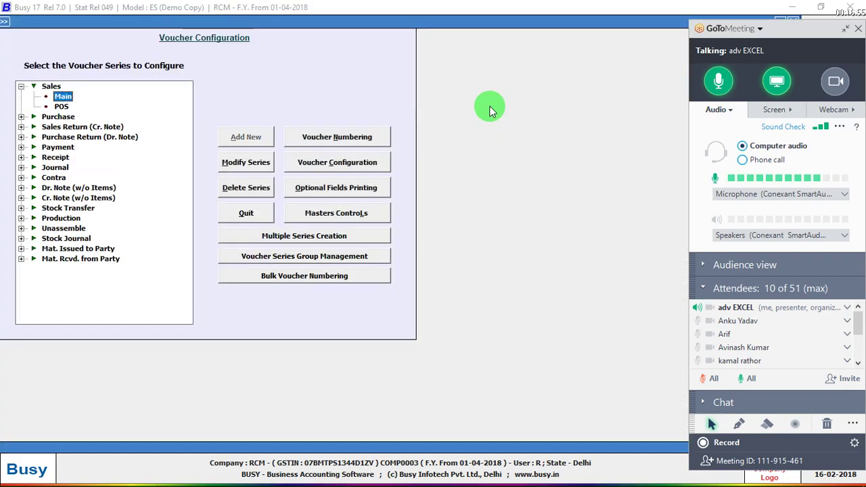
{"action": "key", "text": "Down"}
{"action": "left_click", "coordinate": [383, 155]}
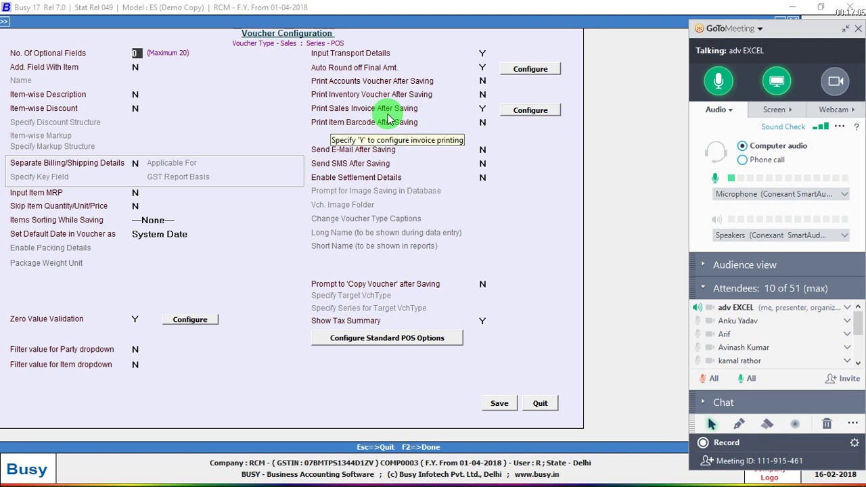
{"action": "left_click", "coordinate": [509, 114]}
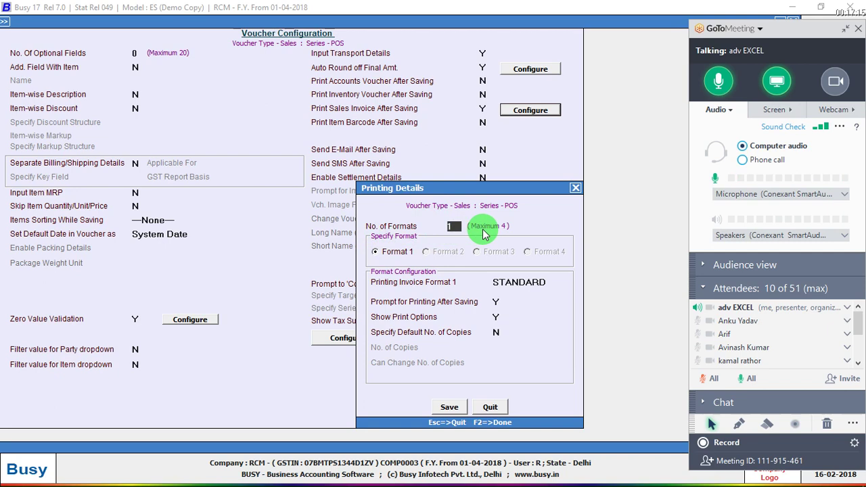
{"action": "key", "text": "Escape"}
{"action": "key", "text": "Escape"}
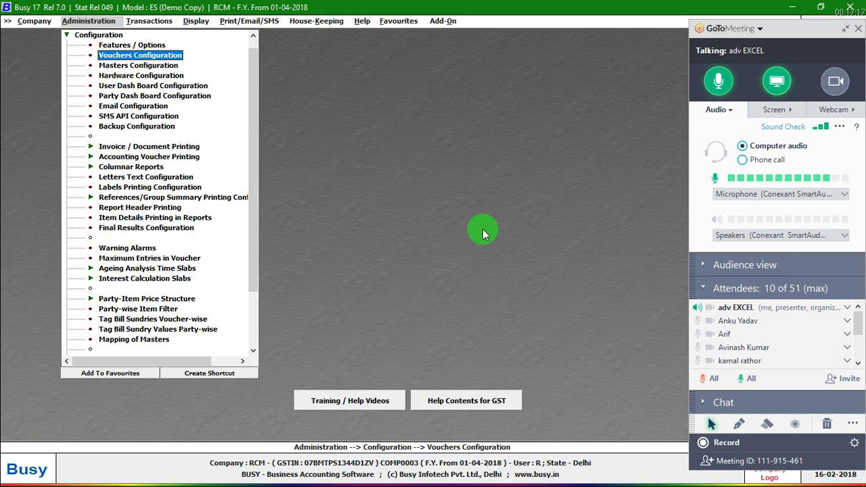
Close the RCM company and start opening a company.
{"action": "key", "text": "Escape"}
{"action": "key", "text": "Left"}
{"action": "key", "text": "Return"}
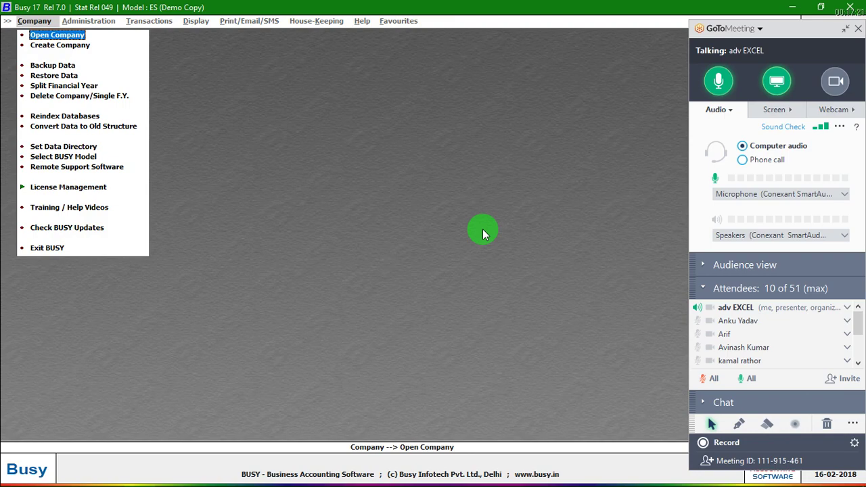
{"action": "key", "text": "Return"}
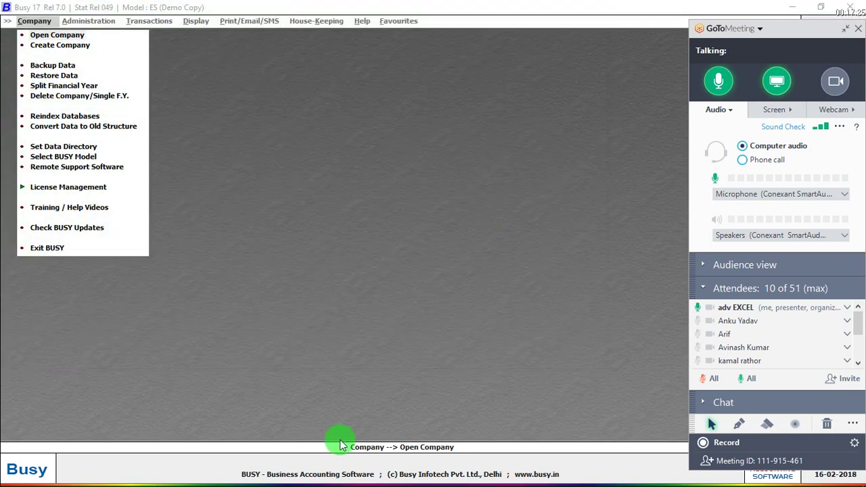
Switch to a maximized File Explorer window and show the contents of New Volume (G:).
{"action": "mouse_move", "coordinate": [298, 474]}
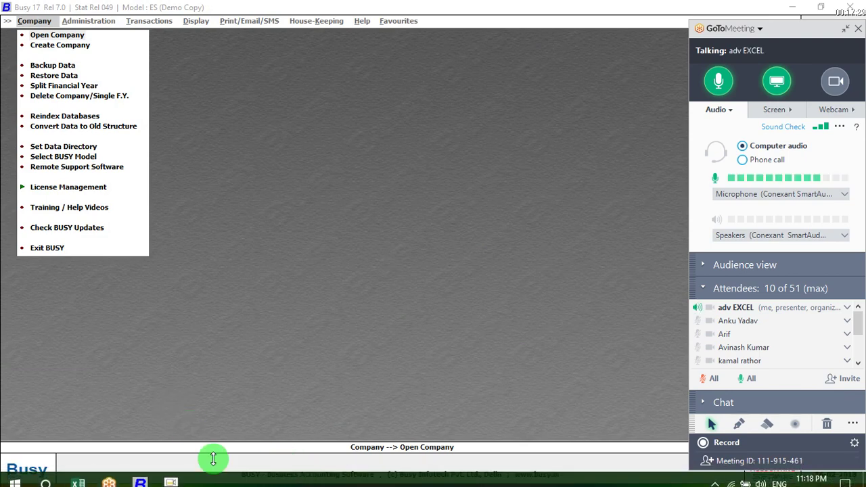
{"action": "key", "text": "super+e"}
{"action": "key", "text": "super"}
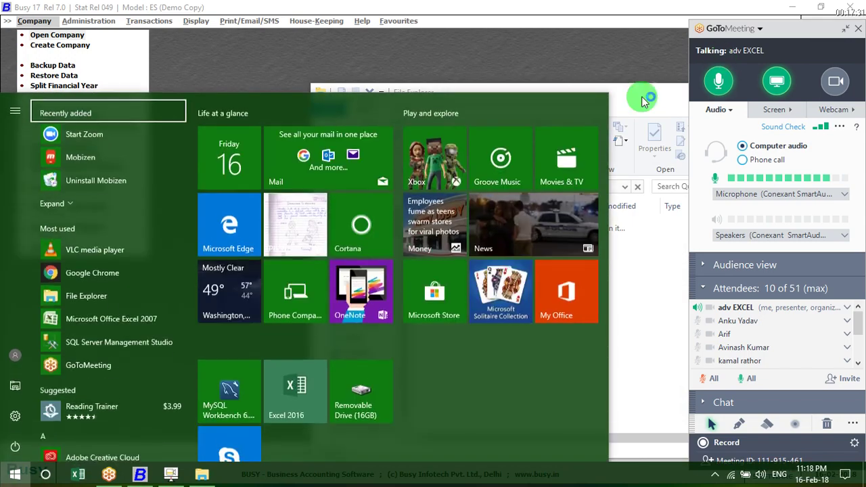
{"action": "left_click", "coordinate": [642, 97]}
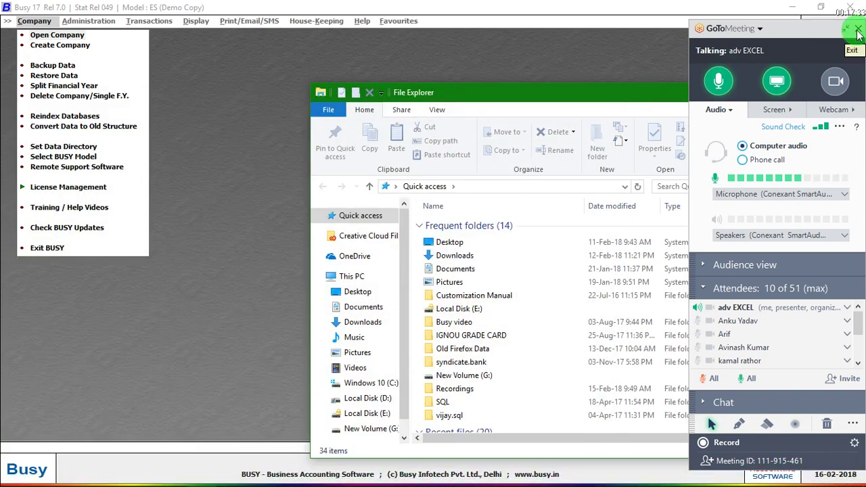
{"action": "double_click", "coordinate": [656, 82]}
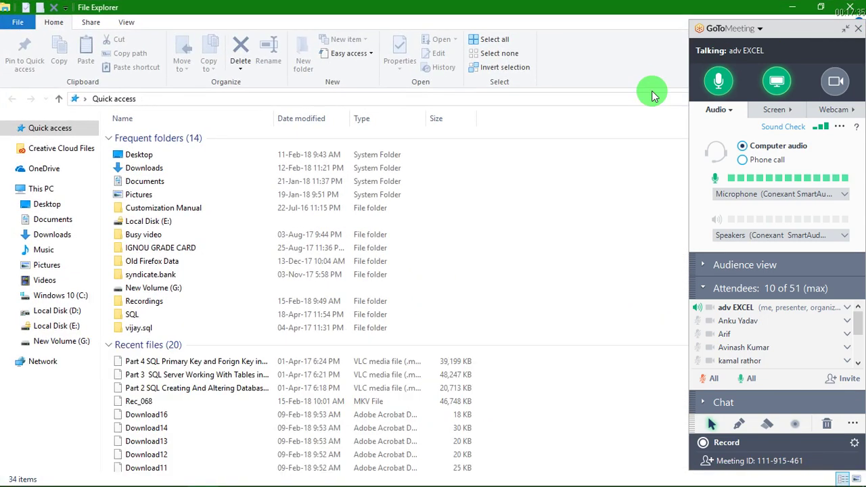
{"action": "left_click", "coordinate": [80, 342]}
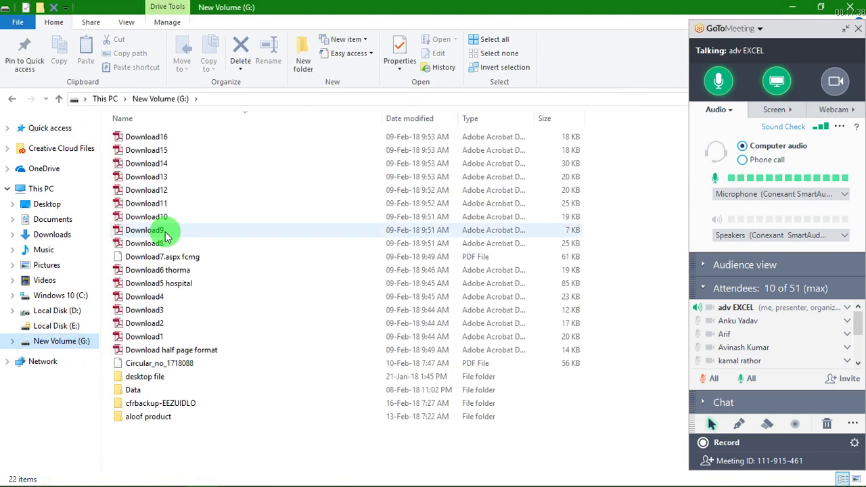
Select the sample invoice files from Download16 through Download half page format.
{"action": "left_click", "coordinate": [144, 336]}
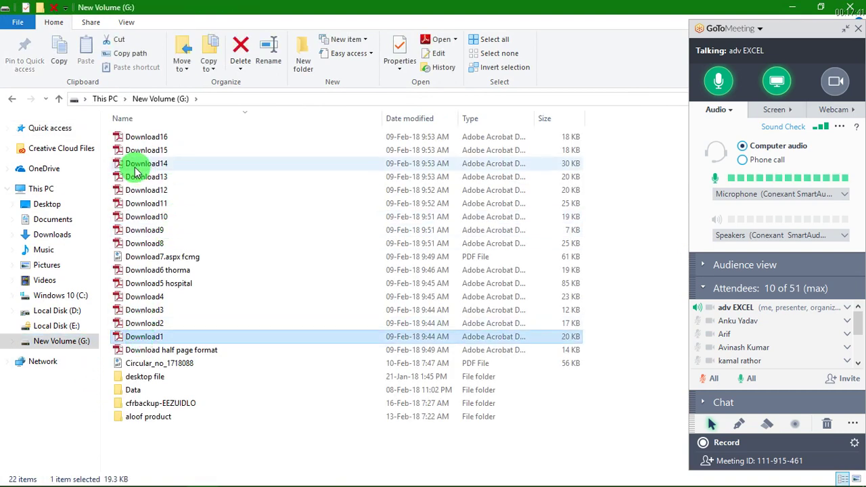
{"action": "left_click", "coordinate": [105, 138]}
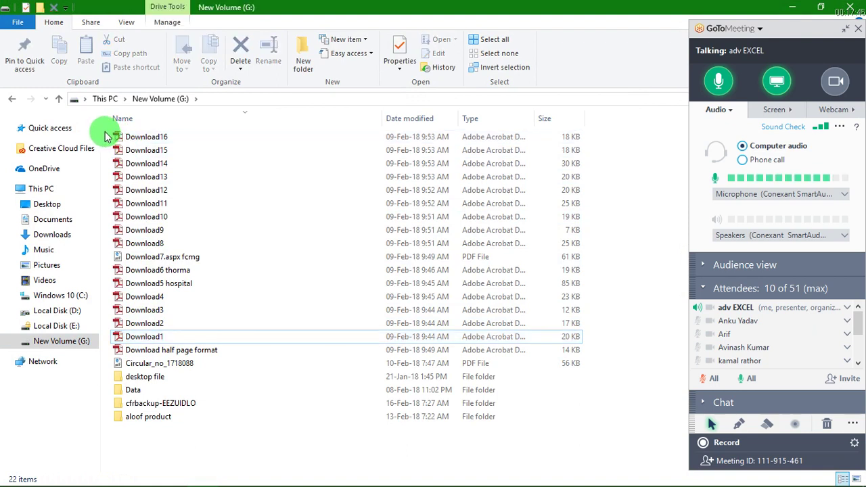
{"action": "left_click_drag", "start_coordinate": [105, 137], "coordinate": [139, 354]}
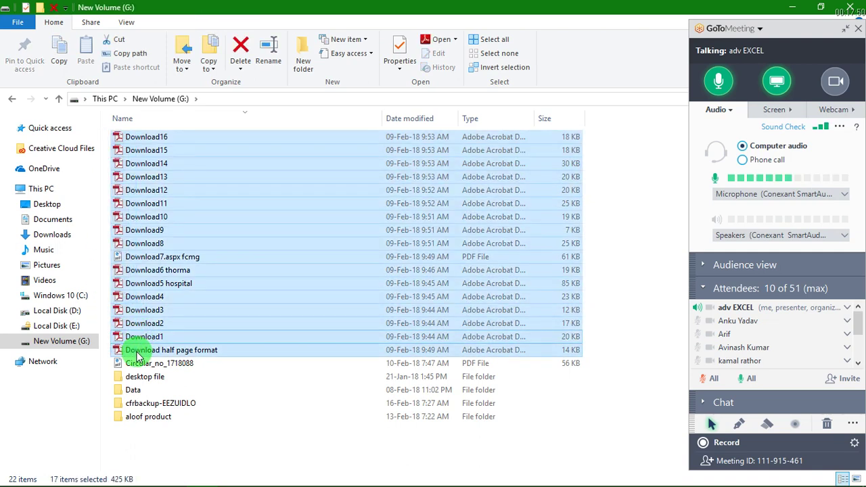
{"action": "right_click", "coordinate": [190, 183]}
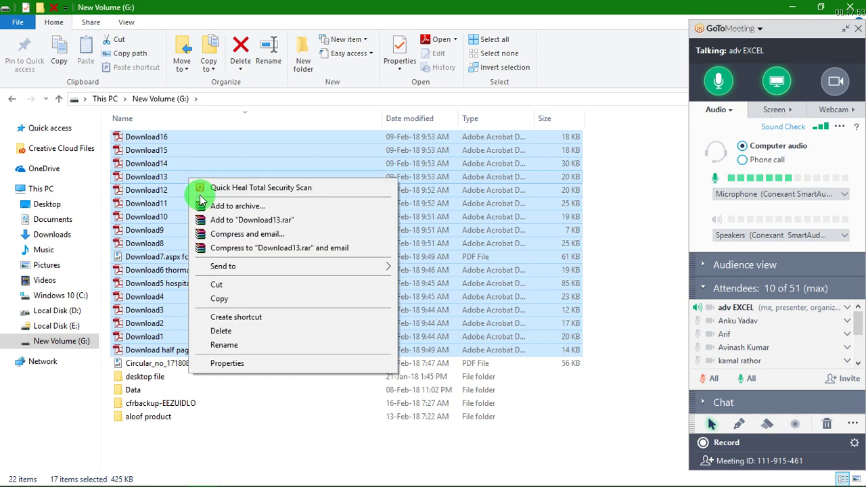
Open Download11 in Adobe Reader, collapse the meeting panel, and refuse the system permission for changing the default PDF application.
{"action": "left_click", "coordinate": [167, 203]}
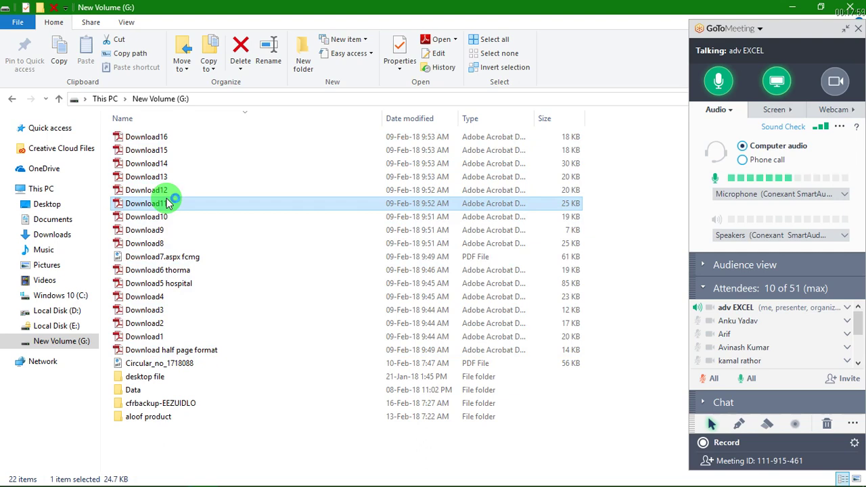
{"action": "double_click", "coordinate": [166, 198]}
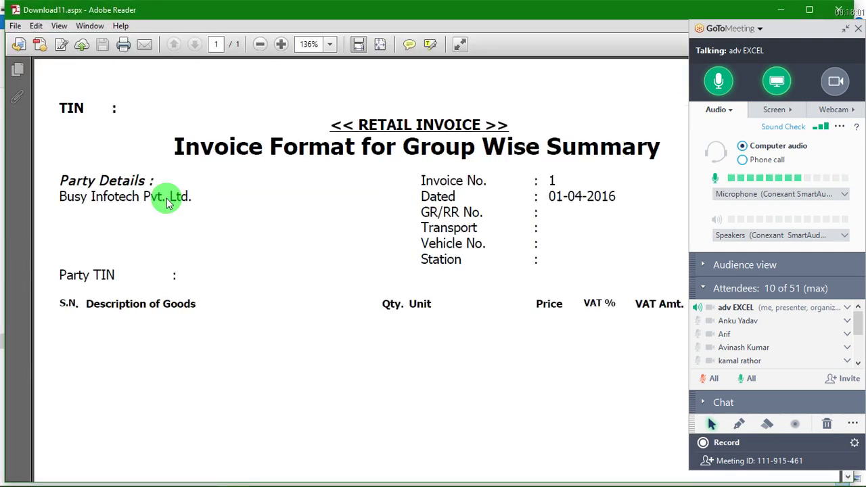
{"action": "left_click", "coordinate": [846, 28]}
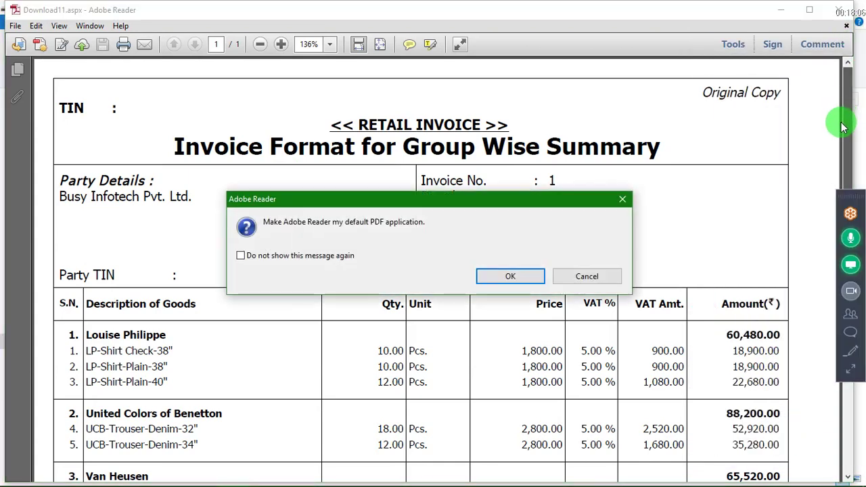
{"action": "left_click", "coordinate": [510, 276]}
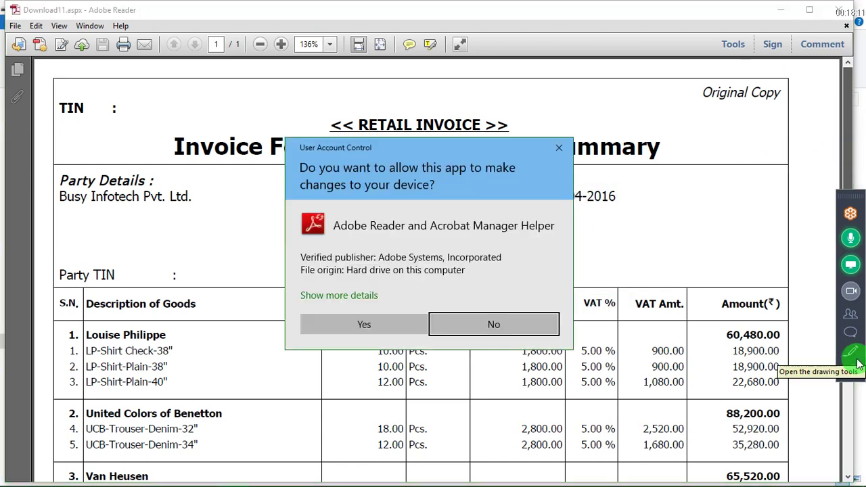
{"action": "left_click", "coordinate": [470, 328]}
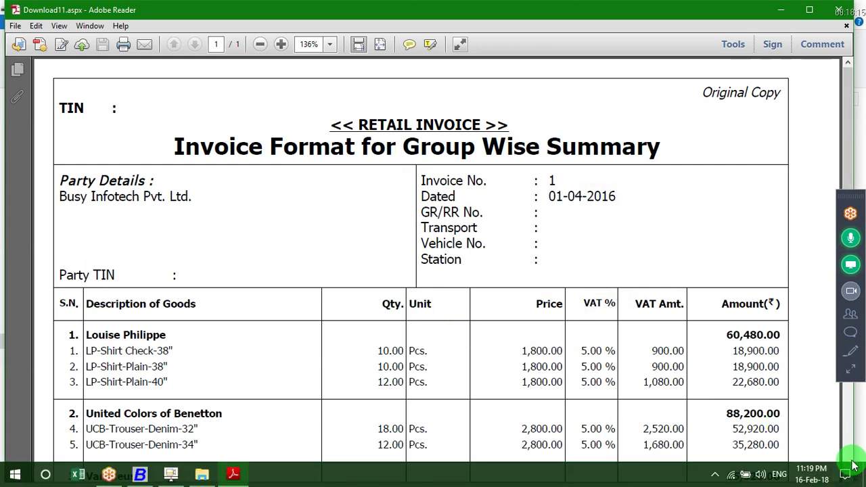
Examine the group-wise summary invoice, highlight the Louise Philippe group and its items, and close the document.
{"action": "left_click", "coordinate": [848, 454]}
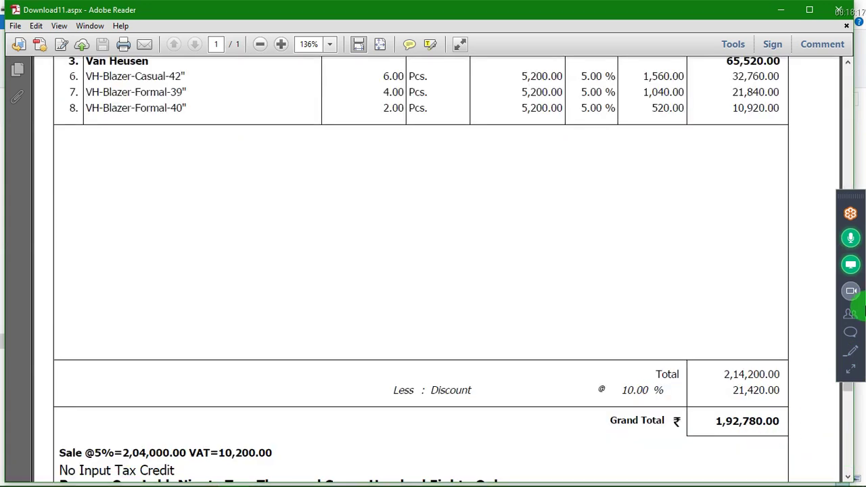
{"action": "left_click", "coordinate": [848, 114]}
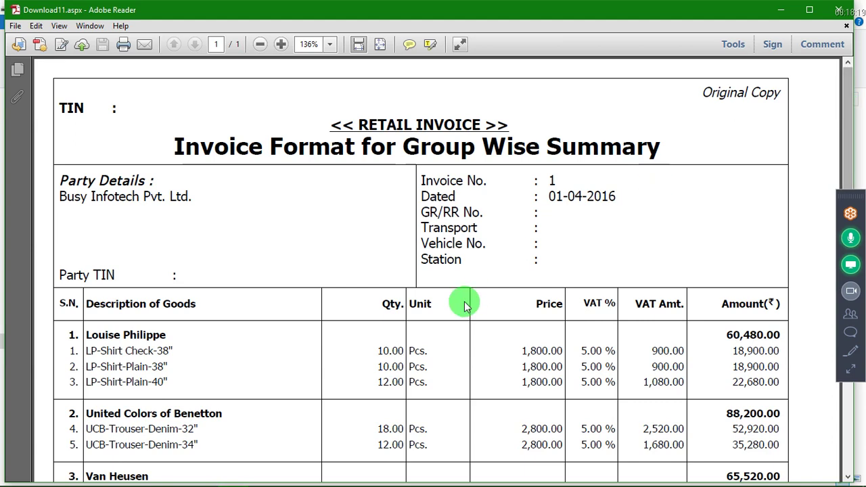
{"action": "left_click_drag", "start_coordinate": [168, 335], "coordinate": [86, 336]}
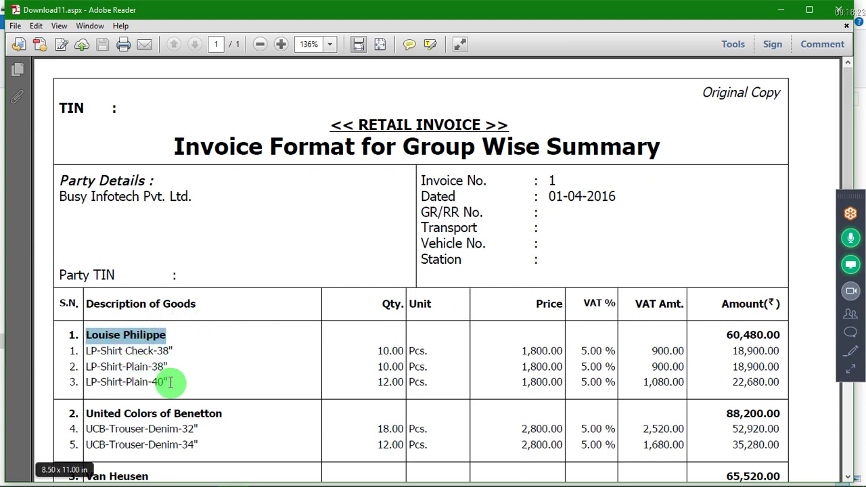
{"action": "left_click_drag", "start_coordinate": [167, 383], "coordinate": [143, 345]}
{"action": "left_click", "coordinate": [144, 358]}
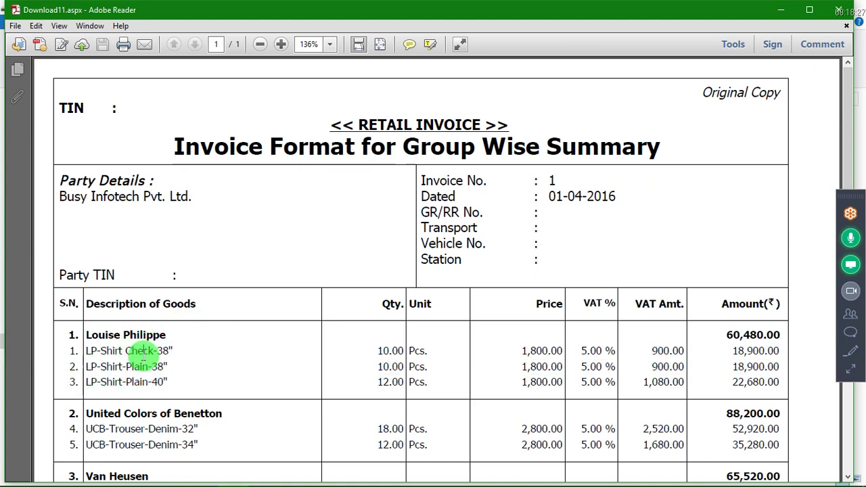
{"action": "left_click", "coordinate": [844, 11]}
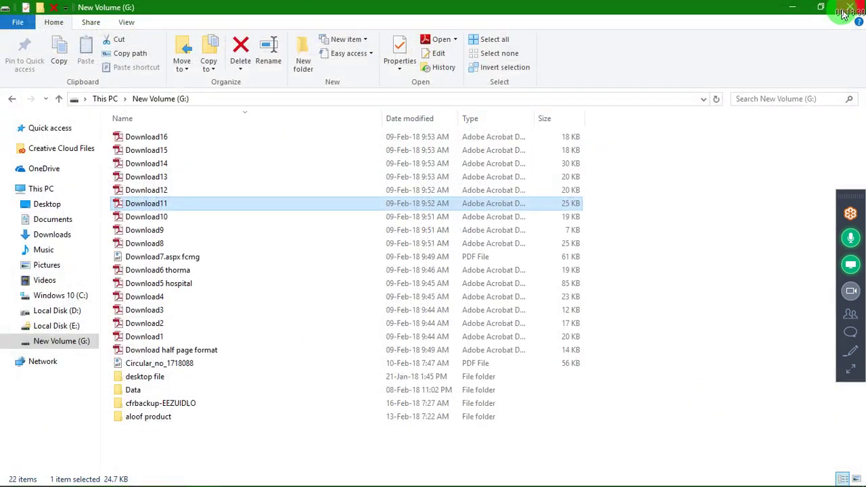
Open Download9, decline the default PDF application request, examine the Parchi System format for both counters, and close it.
{"action": "left_click", "coordinate": [181, 230]}
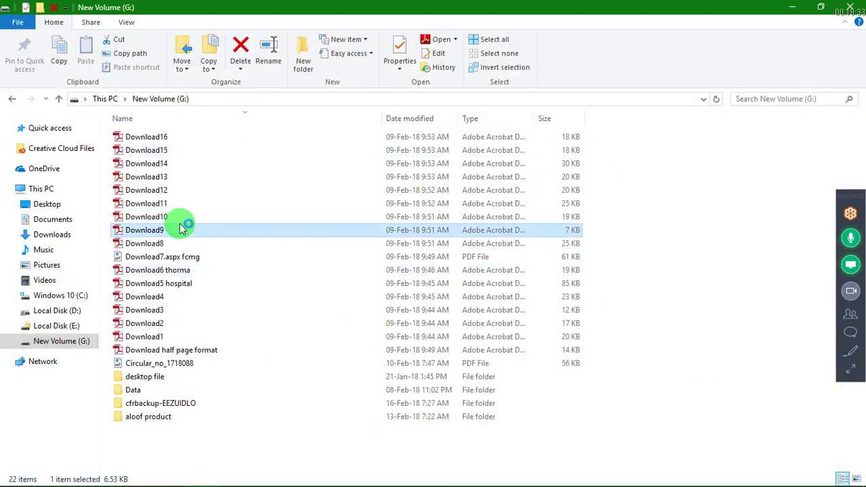
{"action": "double_click", "coordinate": [180, 228]}
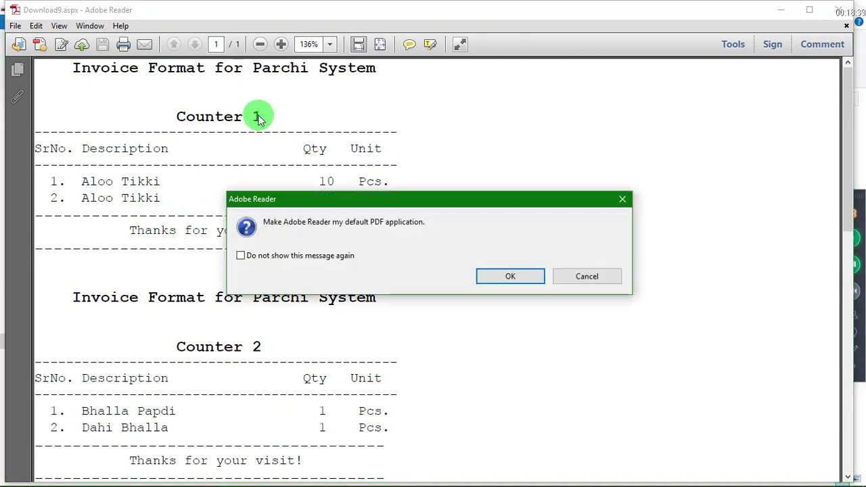
{"action": "left_click", "coordinate": [582, 275]}
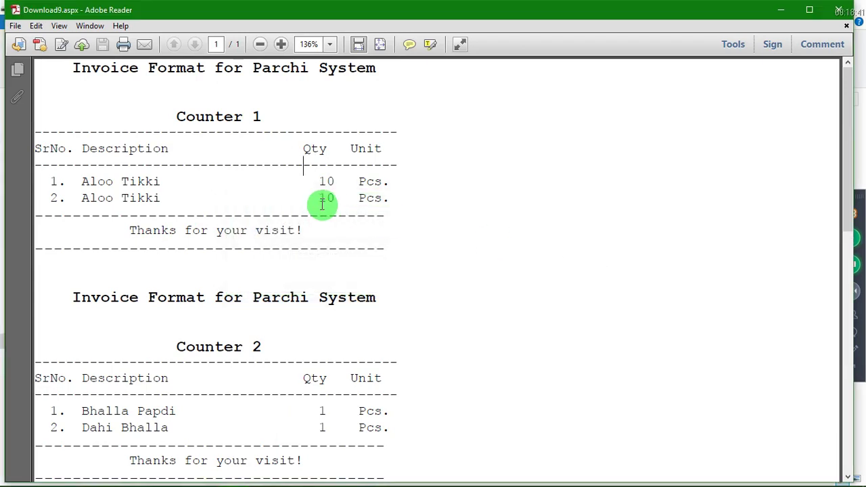
{"action": "left_click", "coordinate": [223, 115]}
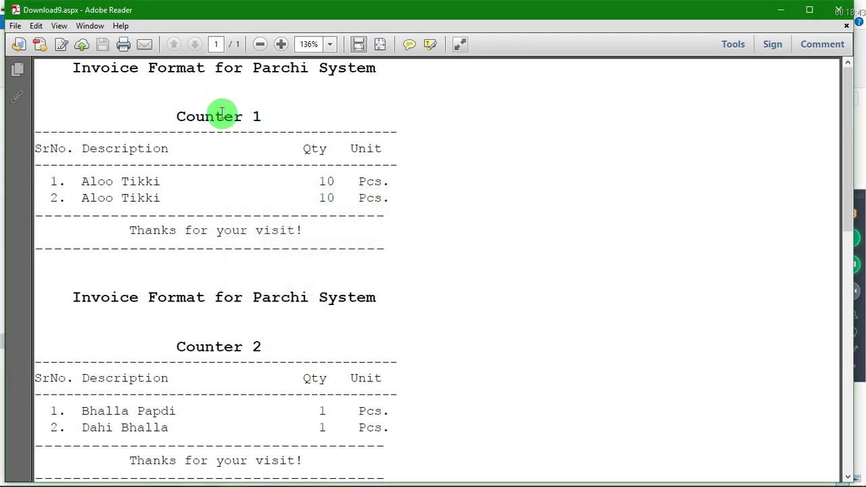
{"action": "left_click", "coordinate": [253, 348]}
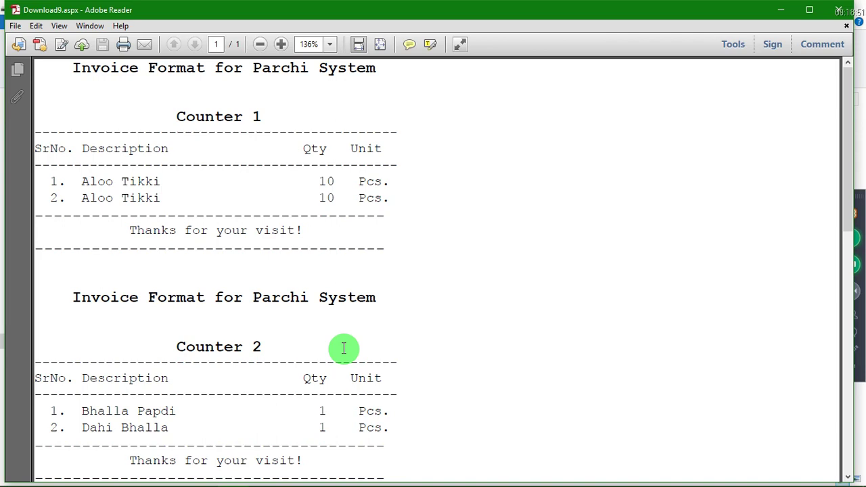
{"action": "left_click", "coordinate": [842, 13]}
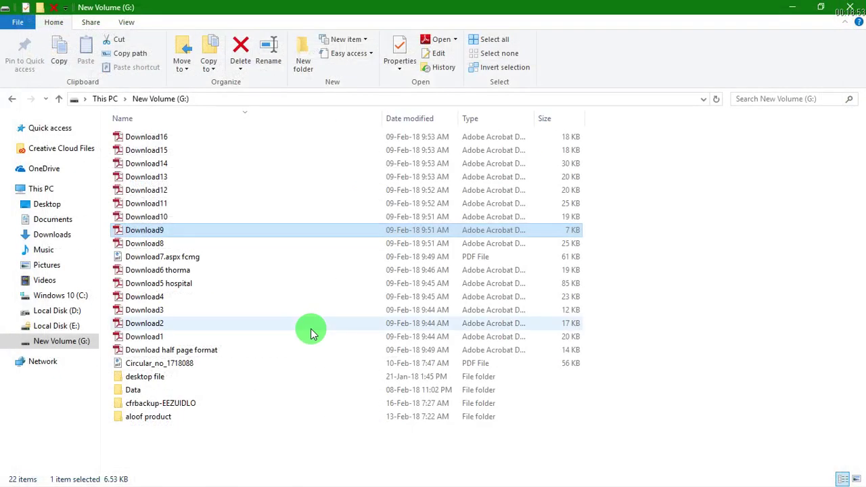
Open Download6 thorma to view its tax invoice format, and close the document.
{"action": "left_click", "coordinate": [171, 272]}
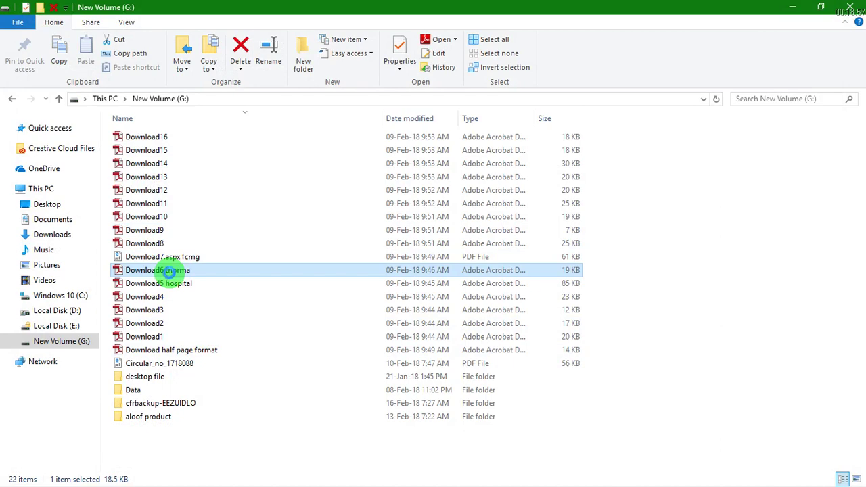
{"action": "double_click", "coordinate": [170, 270]}
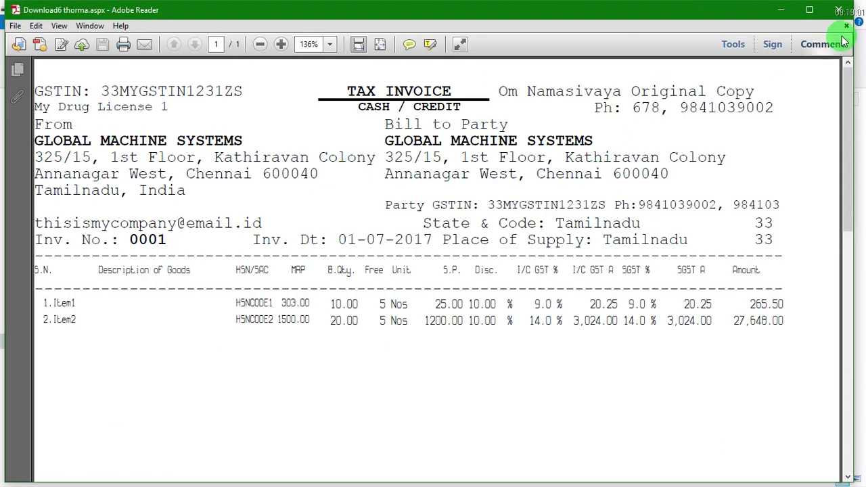
{"action": "left_click", "coordinate": [841, 10]}
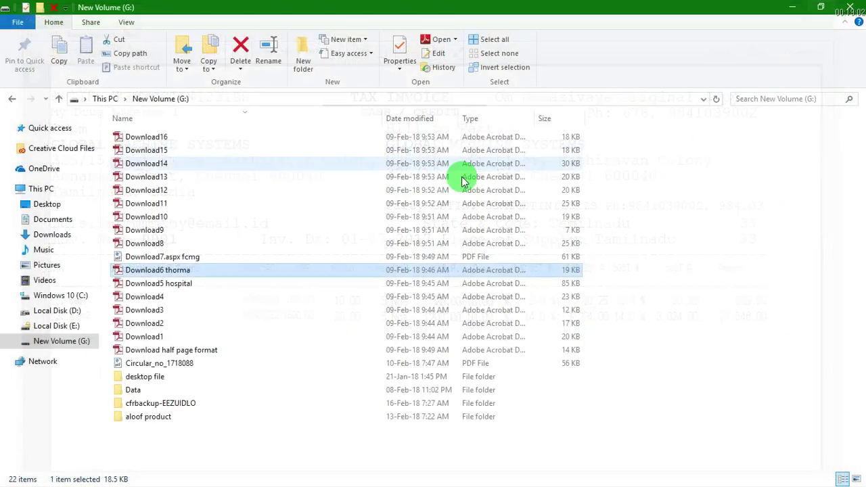
Open the sample invoice Download4 from New Volume (G:).
{"action": "left_click", "coordinate": [178, 218]}
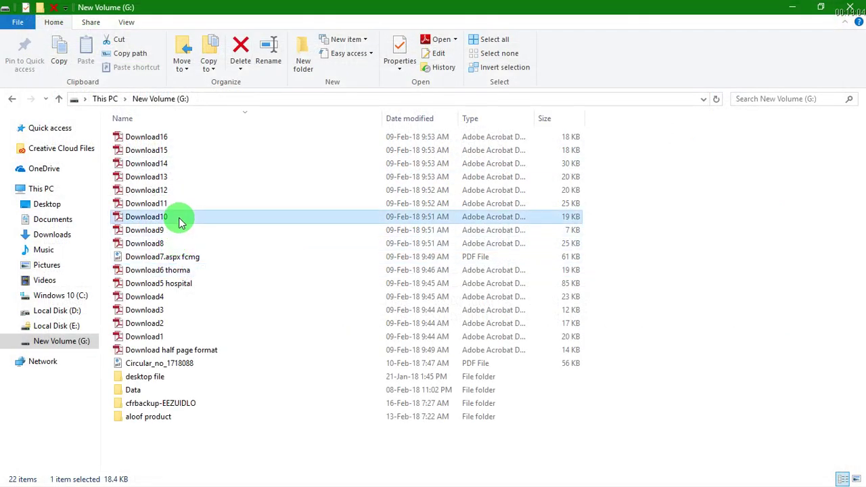
{"action": "left_click", "coordinate": [158, 298]}
{"action": "double_click", "coordinate": [163, 304]}
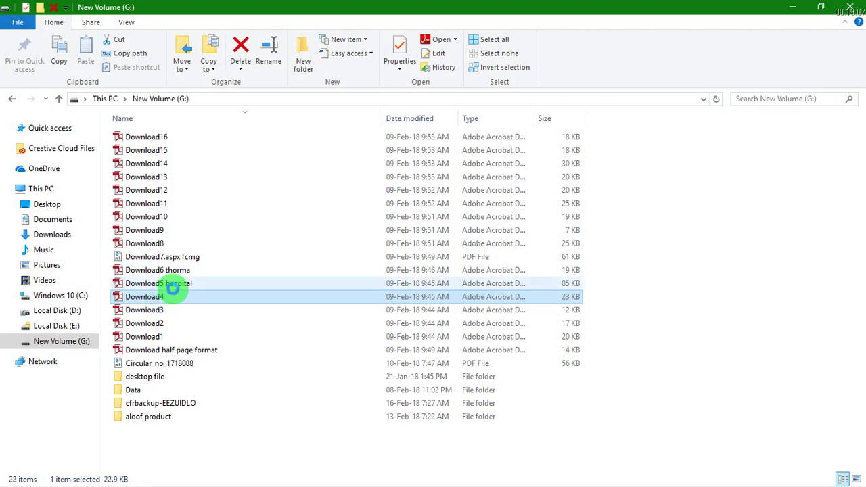